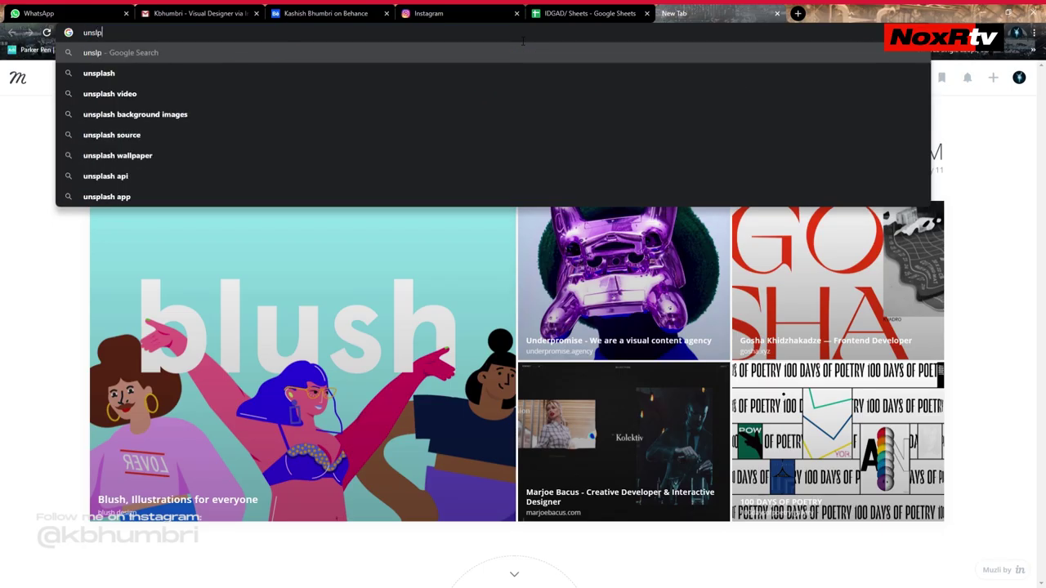
Search for 'unslp' and load the Unsplash website from the results
key(Return)
click(150, 168)
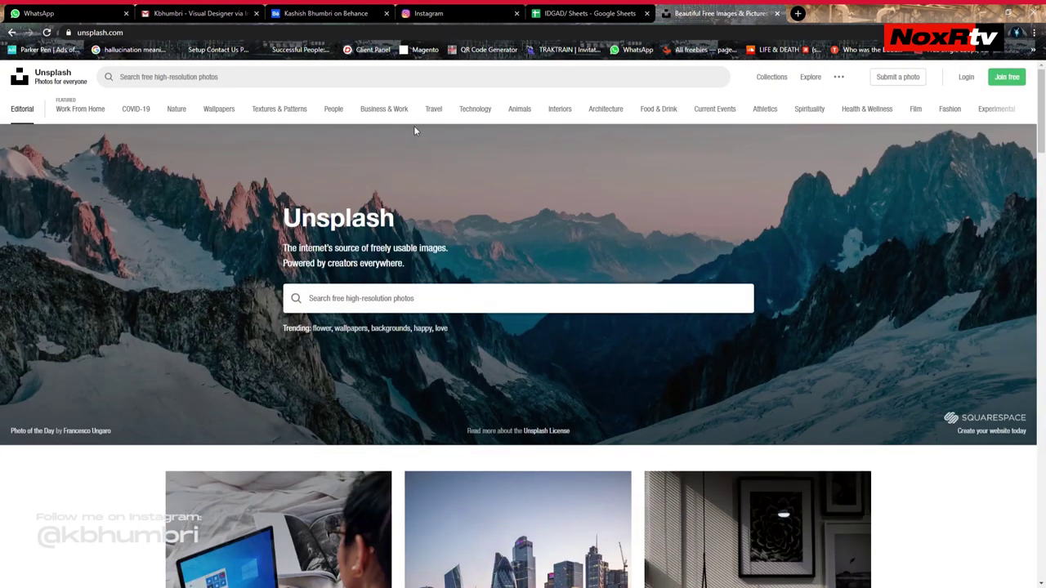
Browse Unsplash Collections and open the Dark Portraits collection
click(771, 77)
scroll(983, 343, down, 3)
scroll(983, 343, down, 3)
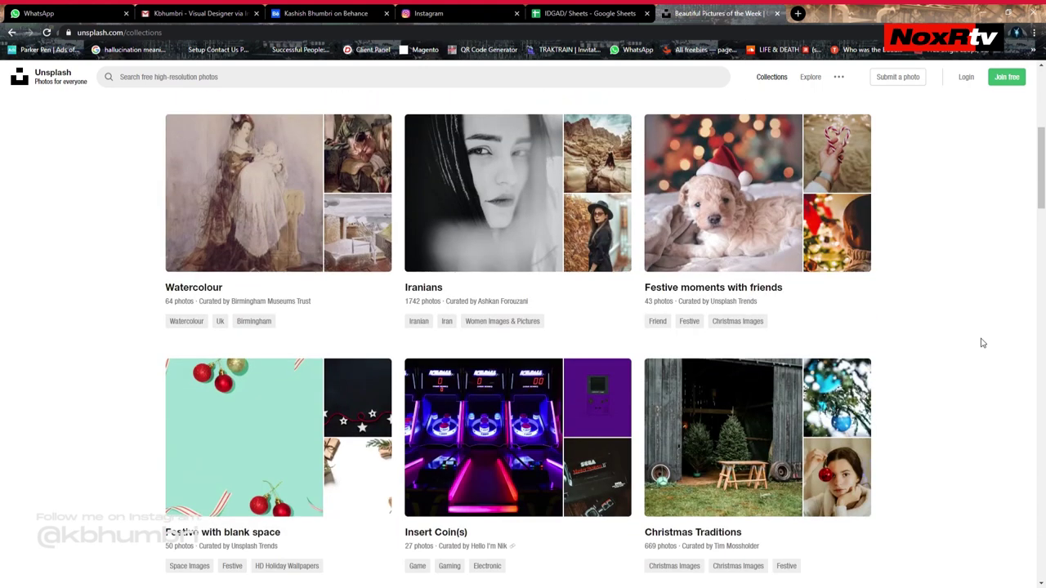
scroll(983, 343, down, 1)
scroll(983, 343, down, 2)
scroll(983, 344, down, 3)
scroll(983, 343, down, 3)
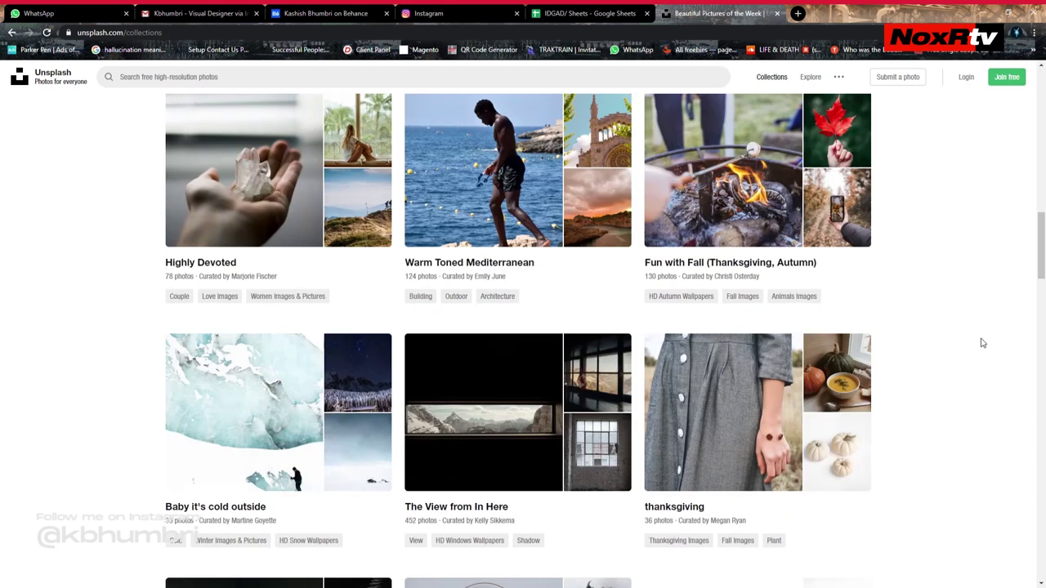
scroll(983, 343, down, 5)
scroll(983, 343, down, 3)
scroll(983, 343, down, 3)
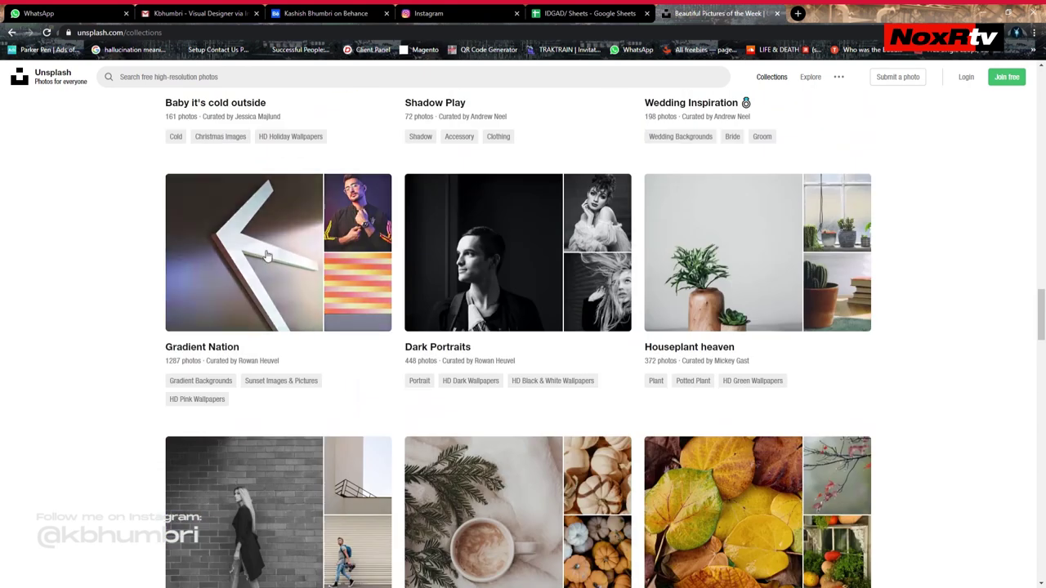
click(497, 270)
Open the grayscale closed-eyes woman photo from Dark Portraits in a new tab
scroll(920, 366, down, 3)
scroll(921, 366, up, 1)
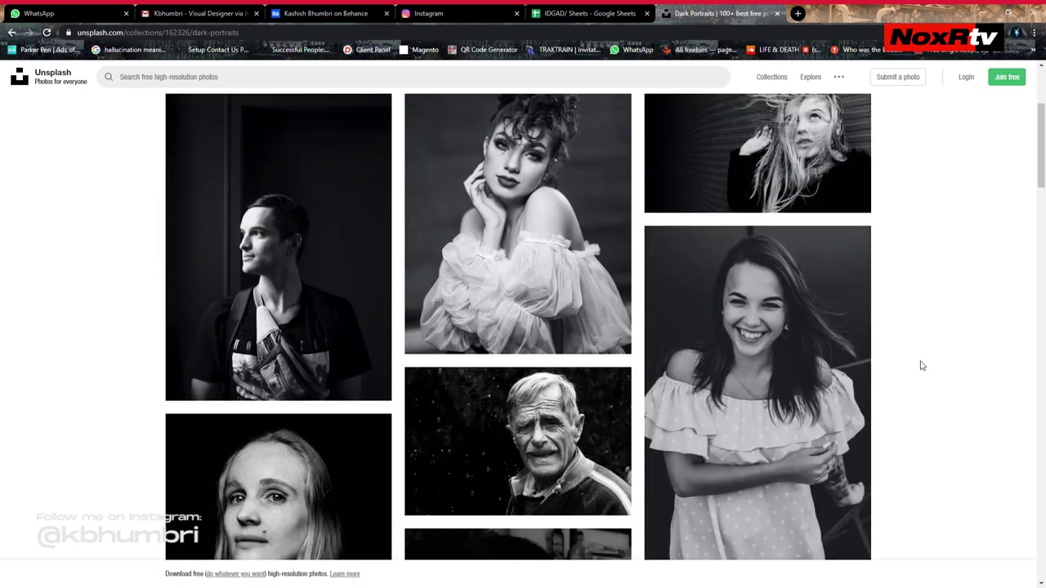
scroll(920, 366, down, 2)
scroll(920, 366, down, 2)
scroll(920, 366, down, 1)
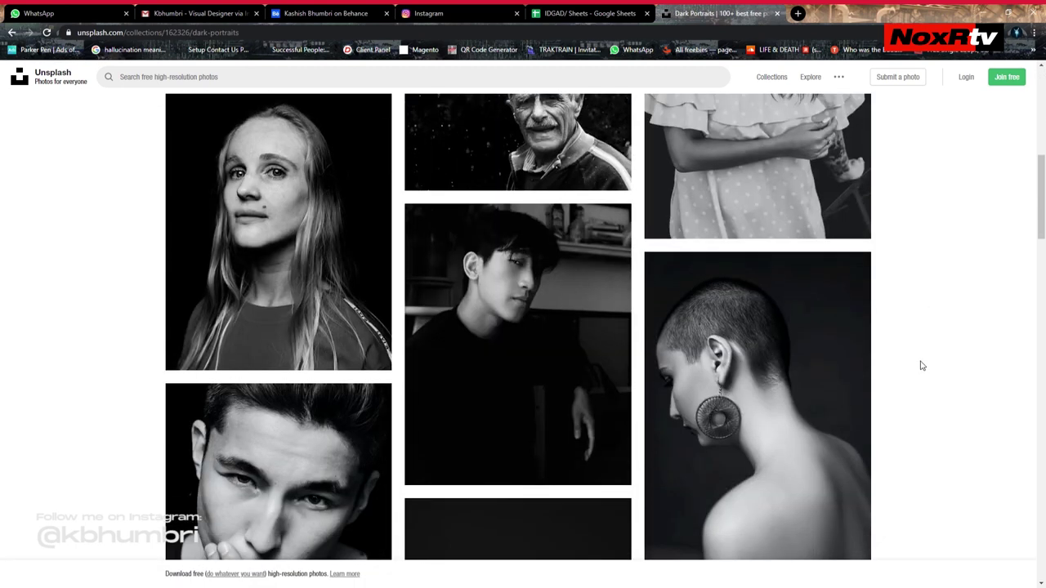
scroll(922, 366, down, 2)
scroll(922, 366, down, 3)
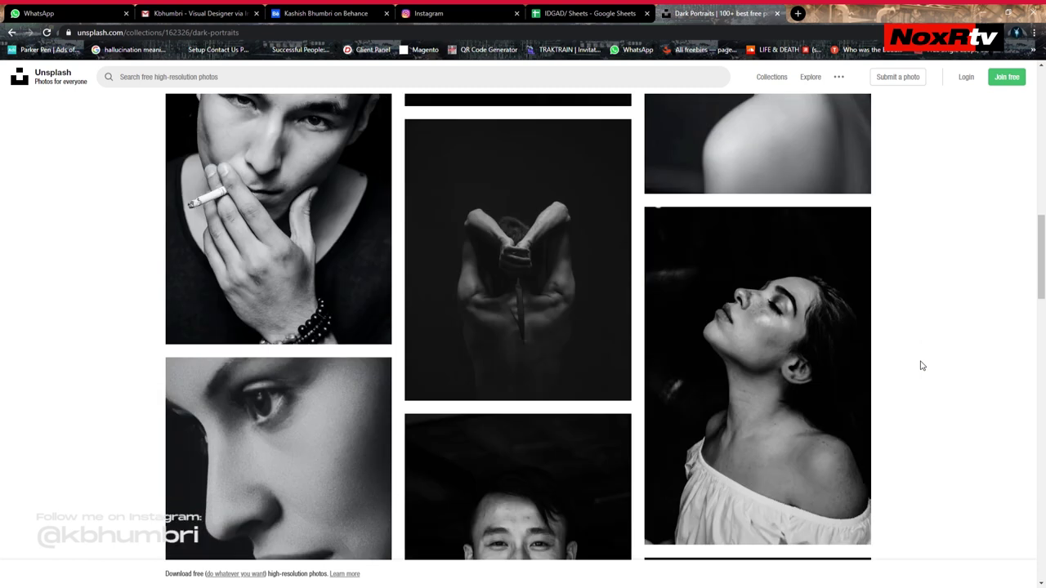
middle_click(858, 335)
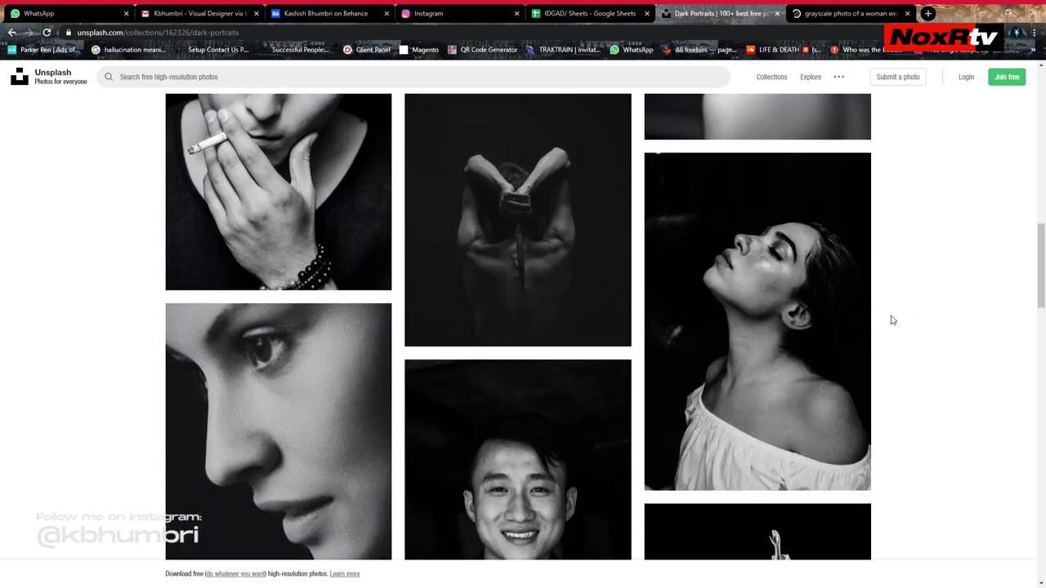
scroll(889, 319, down, 2)
scroll(891, 320, down, 5)
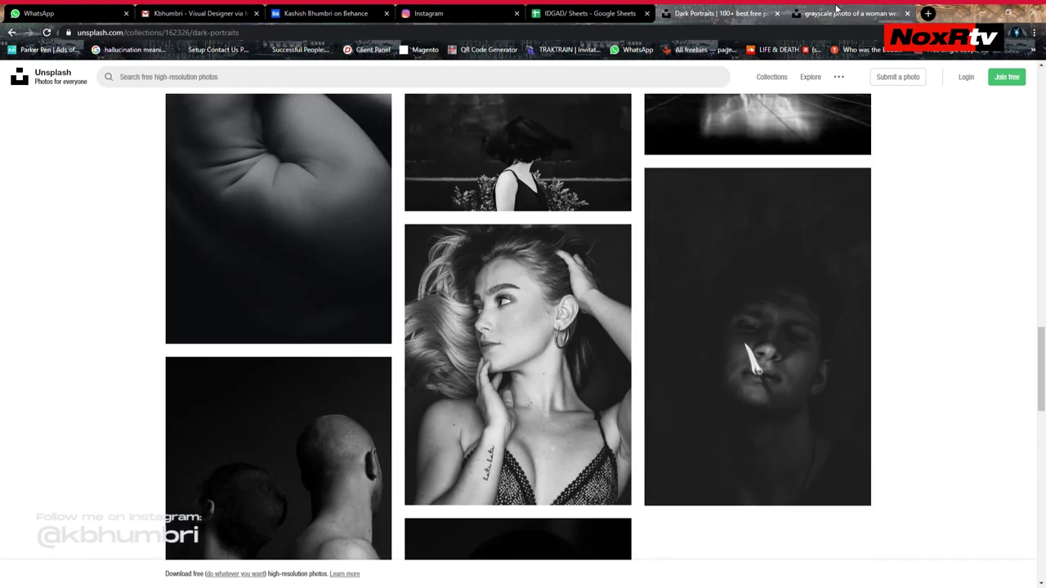
Switch to the woman photo's tab and toggle it between full width and normal size
click(835, 12)
click(605, 340)
click(605, 339)
click(604, 339)
click(643, 370)
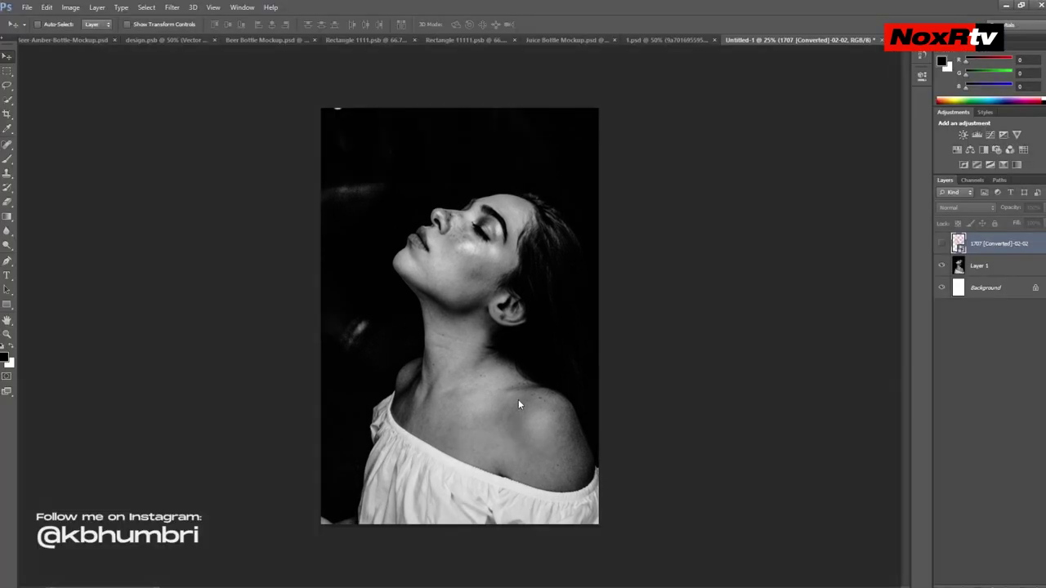
Show the 1707 [Converted] lightning layer and add a new empty layer above Layer 1
click(941, 243)
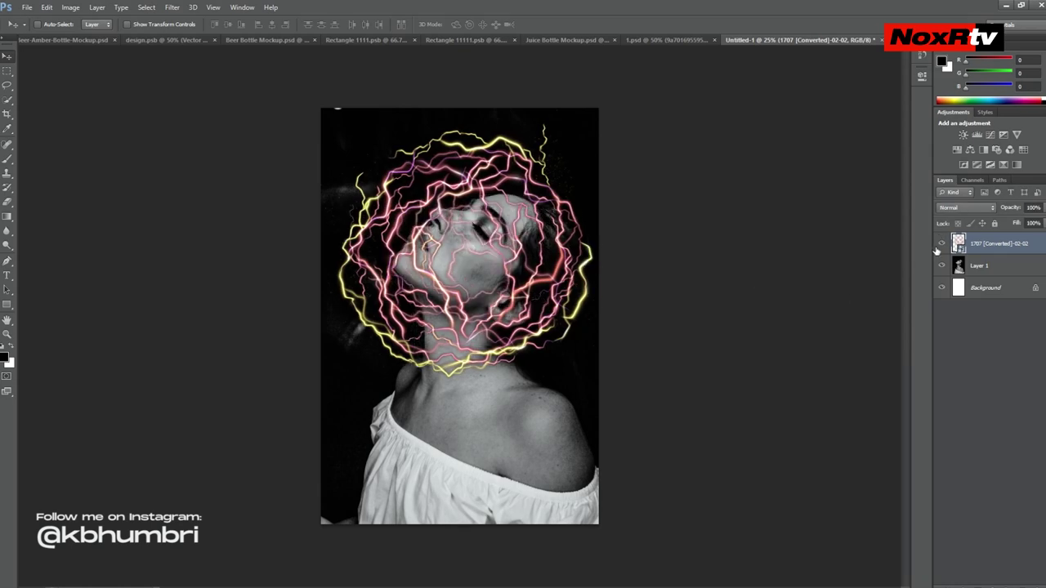
click(1009, 266)
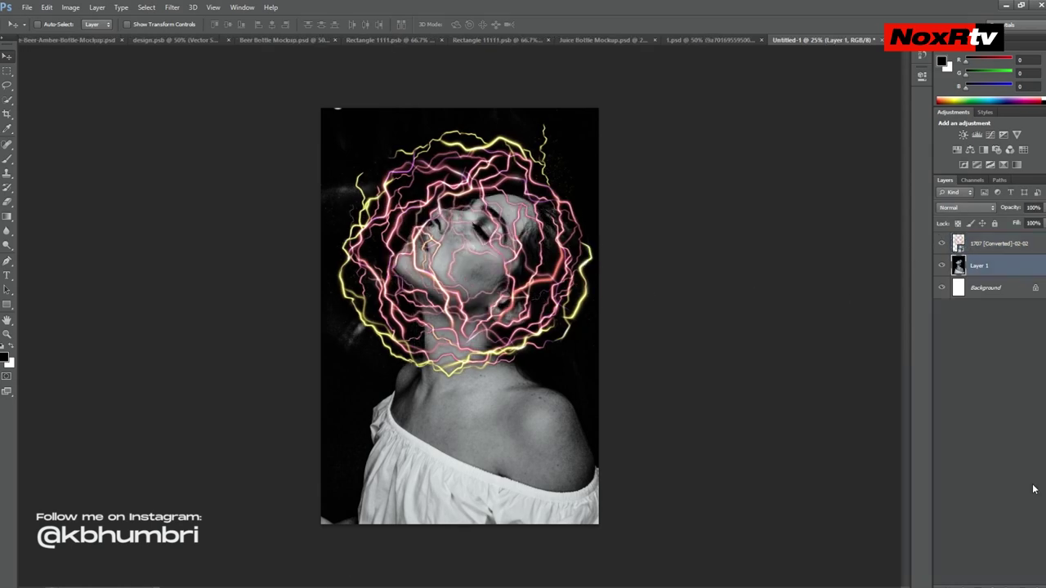
click(1024, 585)
Sample yellow from the lightning and brush it over the head and left shoulder
key(b)
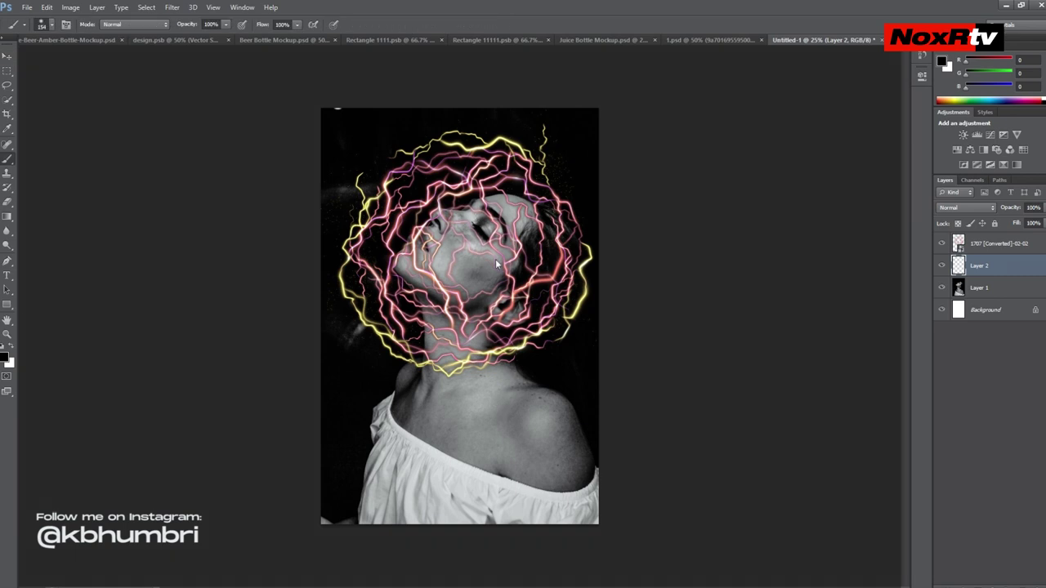
key(i)
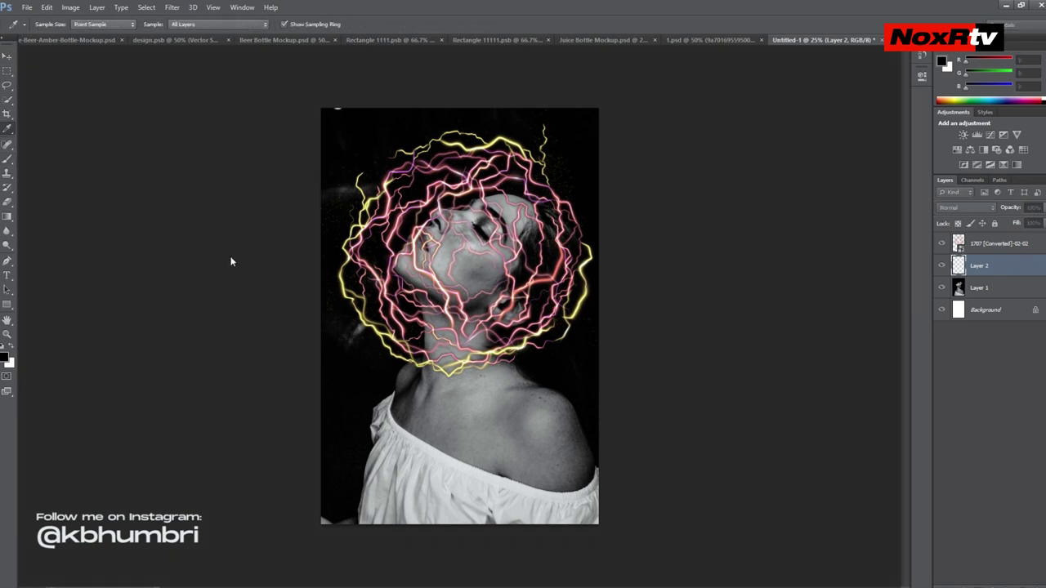
click(353, 217)
key(b)
mouse_move(539, 204)
mouse_down()
mouse_move(458, 217)
mouse_move(404, 250)
mouse_up()
drag(572, 393, 523, 376)
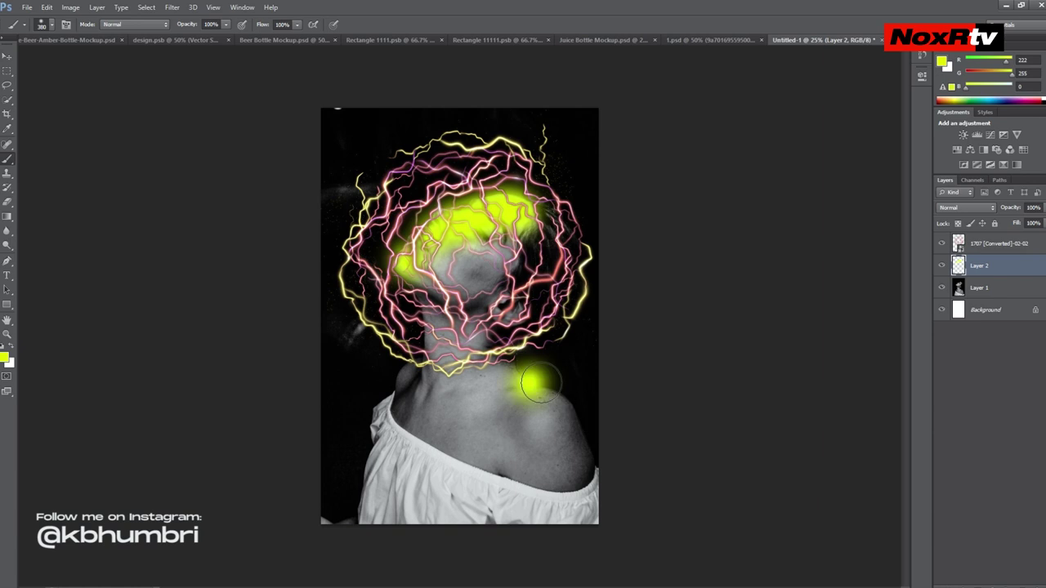
Paint sampled magenta on the right of the head and face, and blue down the neck
key(i)
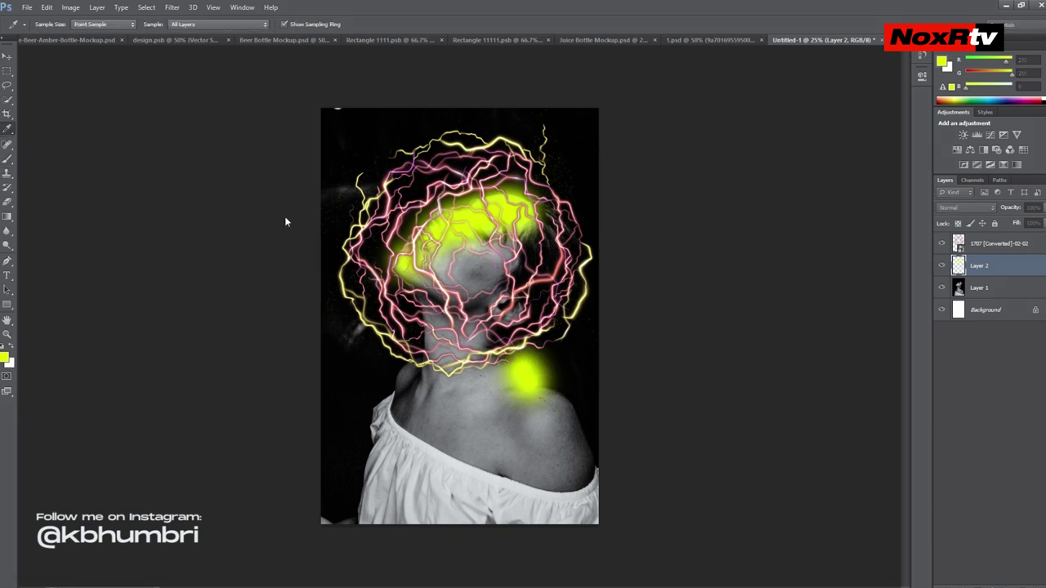
key(b)
drag(564, 229, 535, 306)
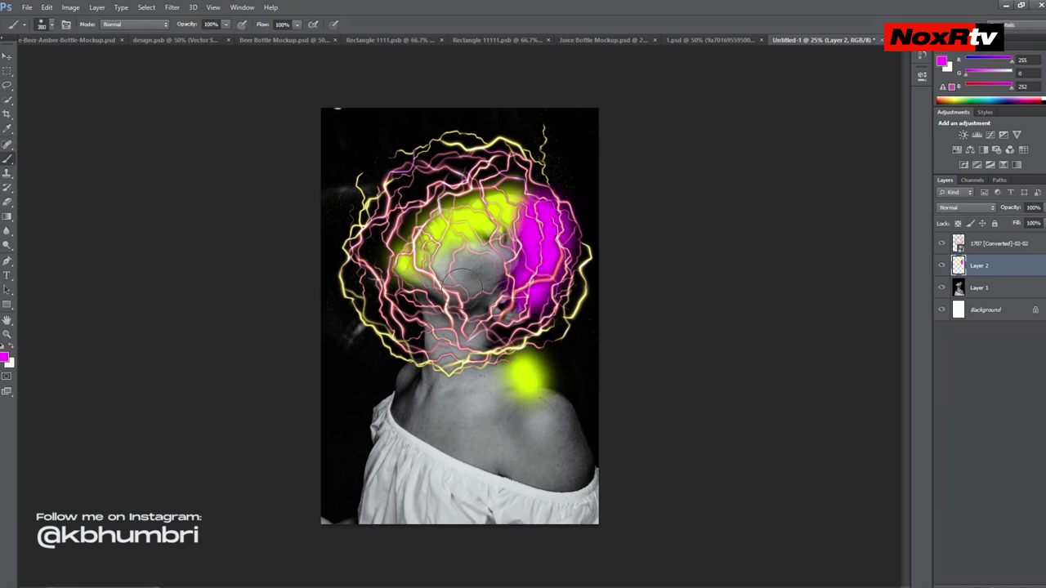
drag(466, 282, 482, 245)
key(i)
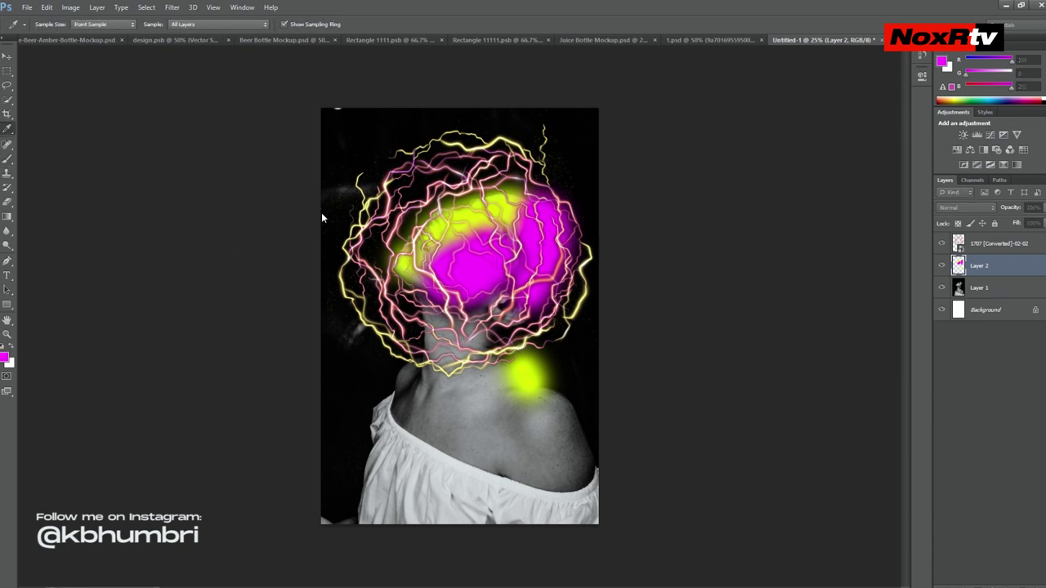
key(b)
drag(425, 286, 519, 421)
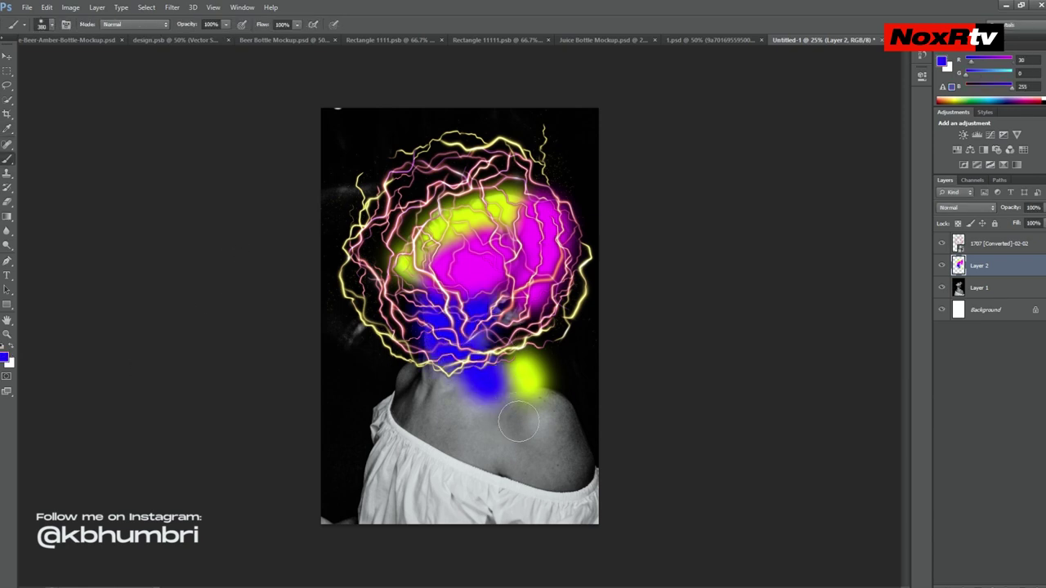
drag(519, 421, 400, 384)
Add magenta across the neck and right shoulder, then blue over the left shoulder
key(i)
click(470, 261)
key(b)
drag(564, 412, 409, 413)
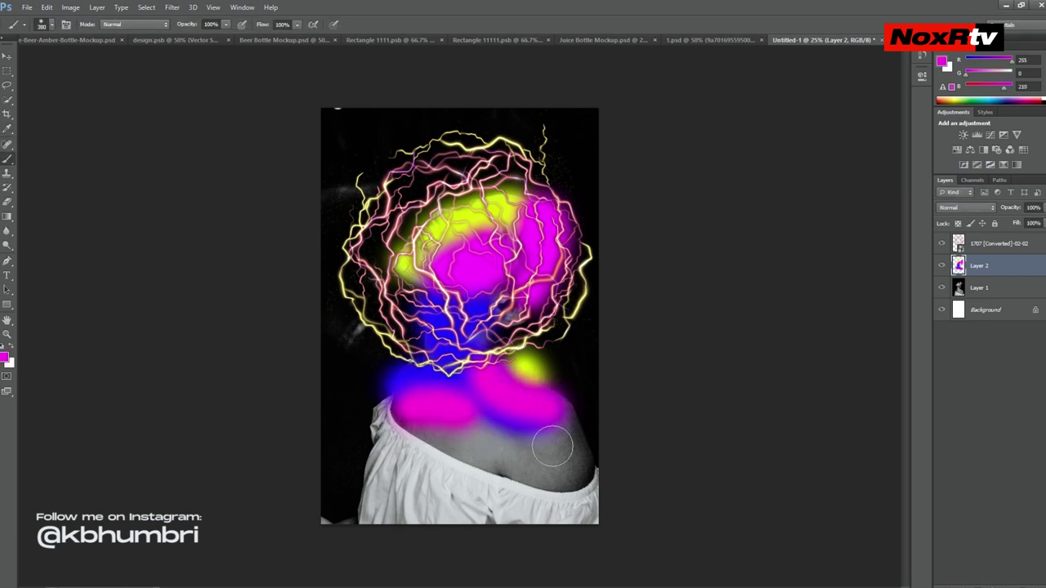
drag(552, 447, 581, 464)
key(i)
click(409, 376)
key(b)
drag(389, 405, 466, 448)
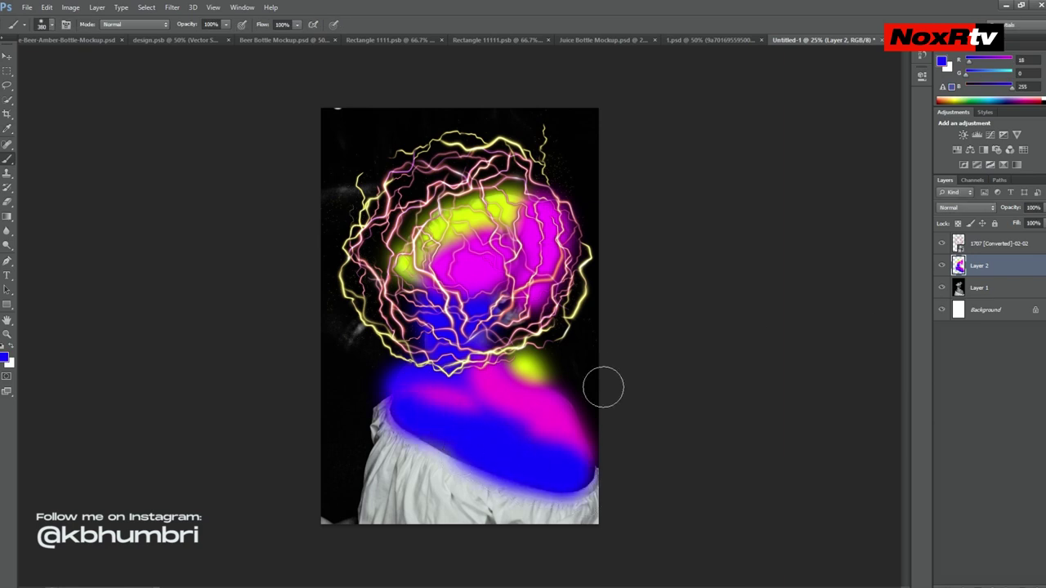
Set the paint layer's blend mode to Soft Light
scroll(947, 204, down, 1)
scroll(947, 204, down, 1)
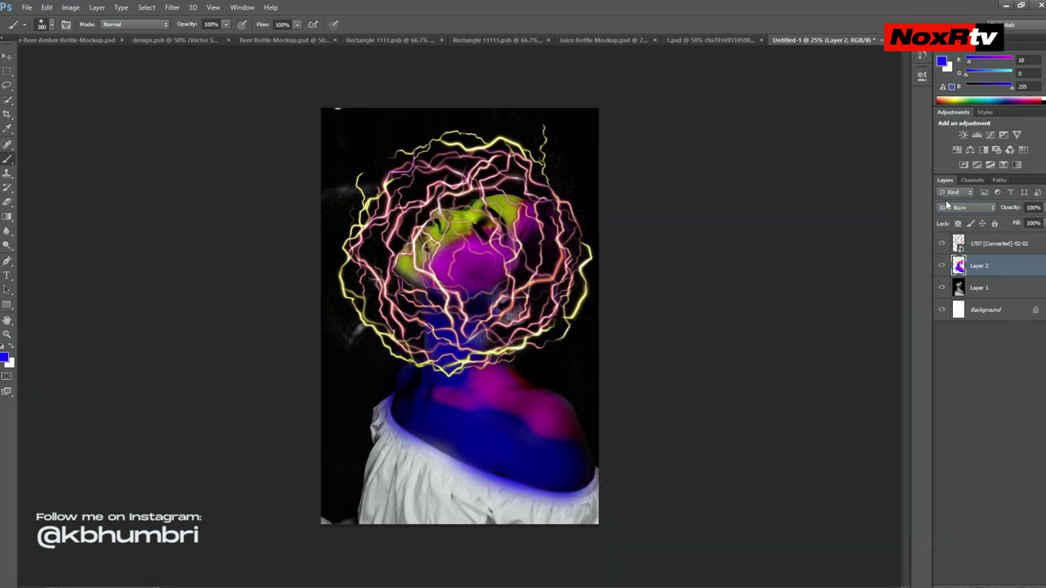
scroll(947, 204, down, 2)
scroll(946, 205, down, 2)
scroll(946, 204, down, 1)
scroll(946, 204, down, 1)
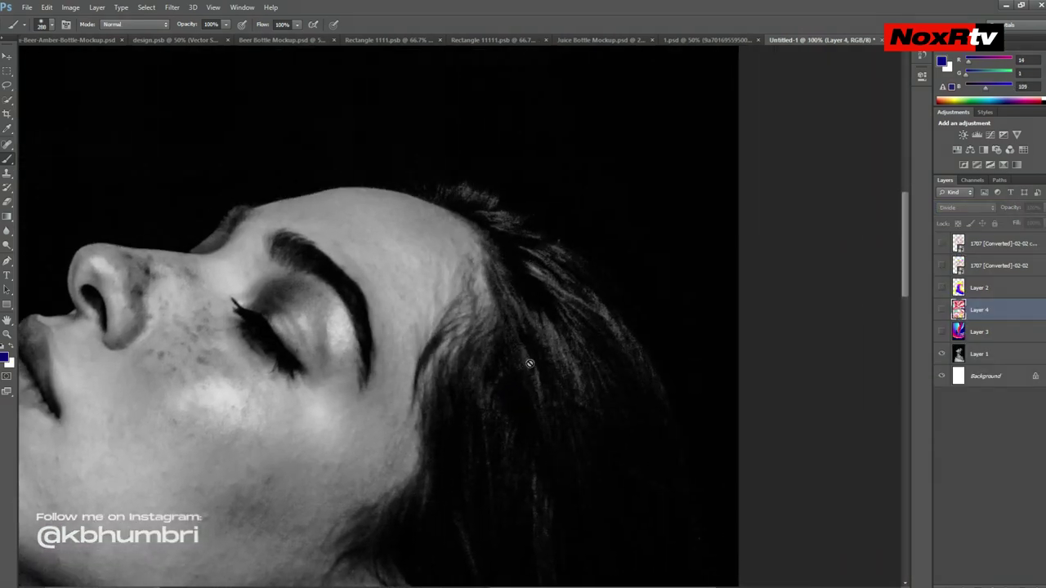
Trace a Pen path along the hair, forehead, nose, lips and chin
click(645, 347)
mouse_move(559, 243)
mouse_down()
mouse_move(500, 202)
mouse_move(418, 180)
mouse_move(634, 225)
mouse_up()
click(501, 202)
click(487, 189)
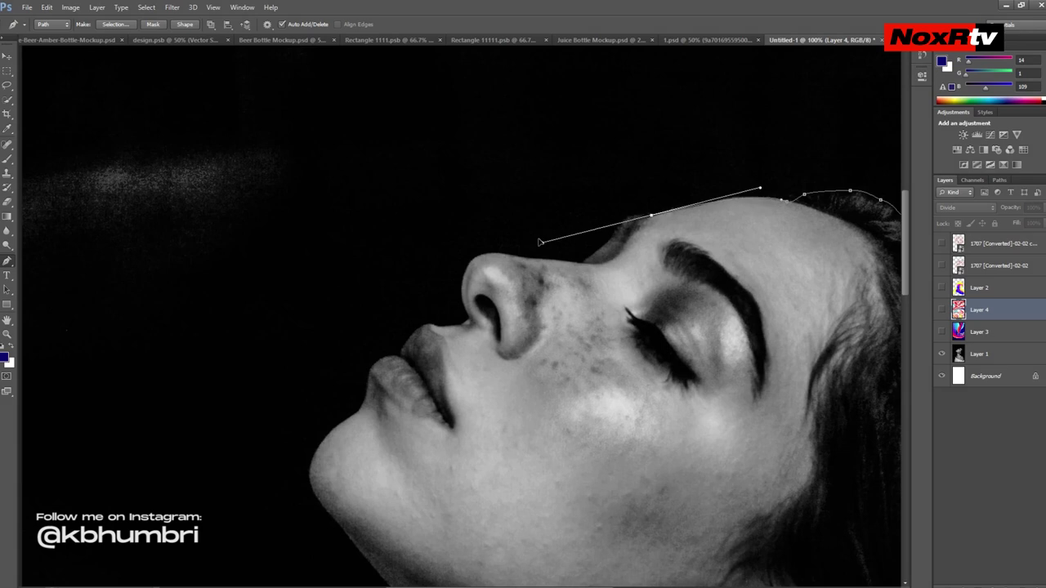
drag(634, 218, 588, 258)
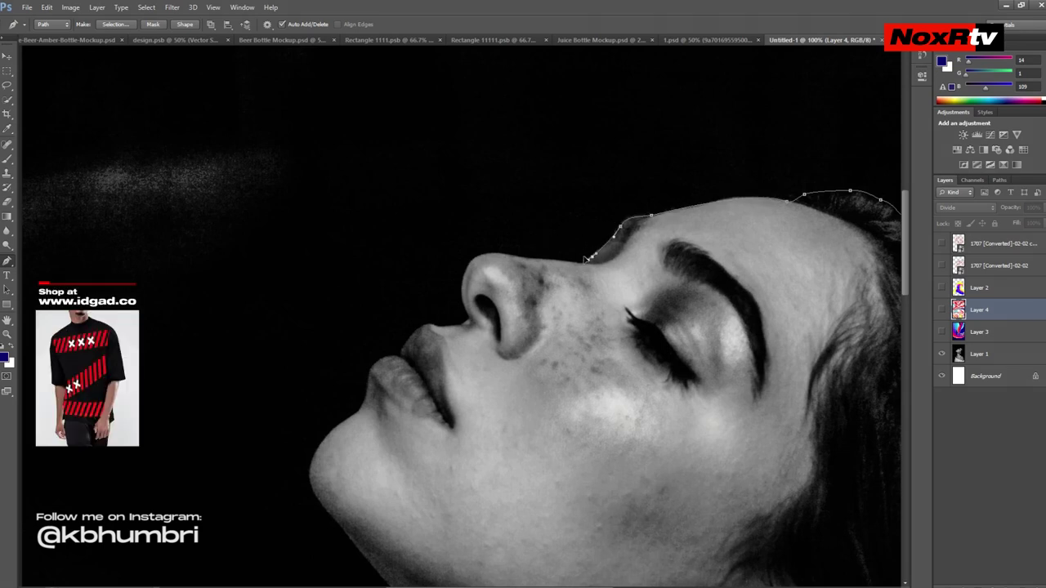
drag(484, 255, 469, 263)
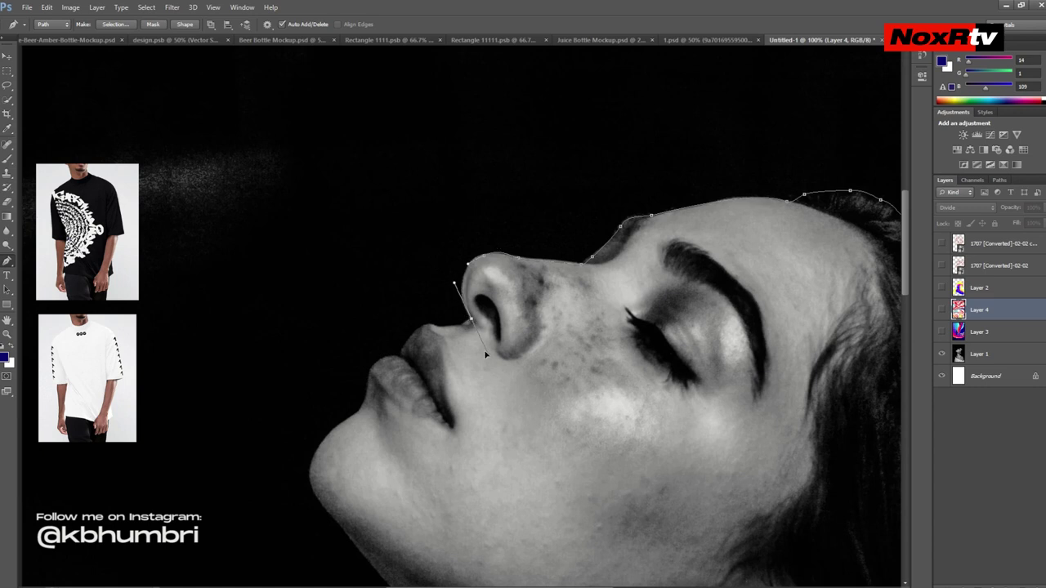
drag(432, 326, 420, 329)
drag(402, 370, 365, 402)
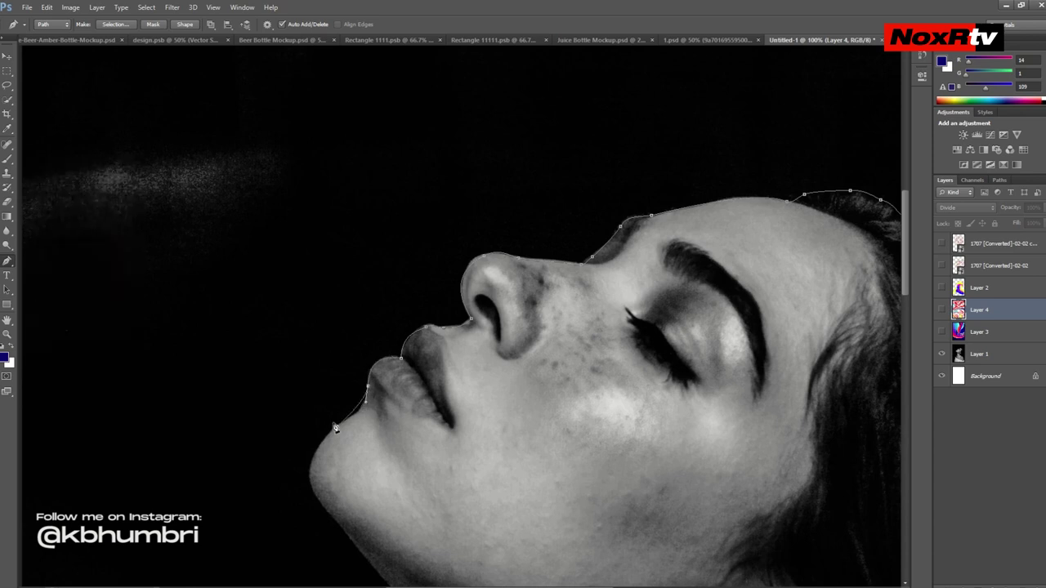
drag(320, 441, 312, 451)
Continue the path down the neck, collar, blouse edge and along the shoulder
drag(349, 559, 335, 309)
mouse_move(392, 378)
mouse_down()
mouse_move(402, 389)
mouse_move(355, 278)
mouse_up()
drag(381, 343, 385, 366)
mouse_move(372, 513)
mouse_down()
mouse_move(388, 389)
mouse_move(370, 409)
mouse_up()
mouse_move(270, 544)
mouse_down()
mouse_move(357, 275)
mouse_move(342, 284)
mouse_move(353, 282)
mouse_up()
drag(271, 342, 273, 359)
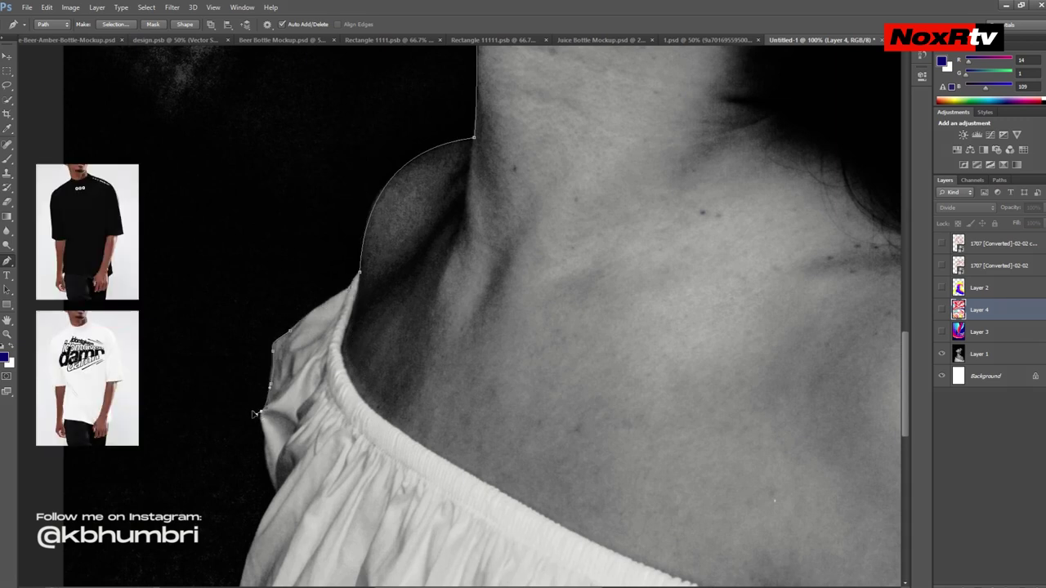
drag(261, 444, 287, 332)
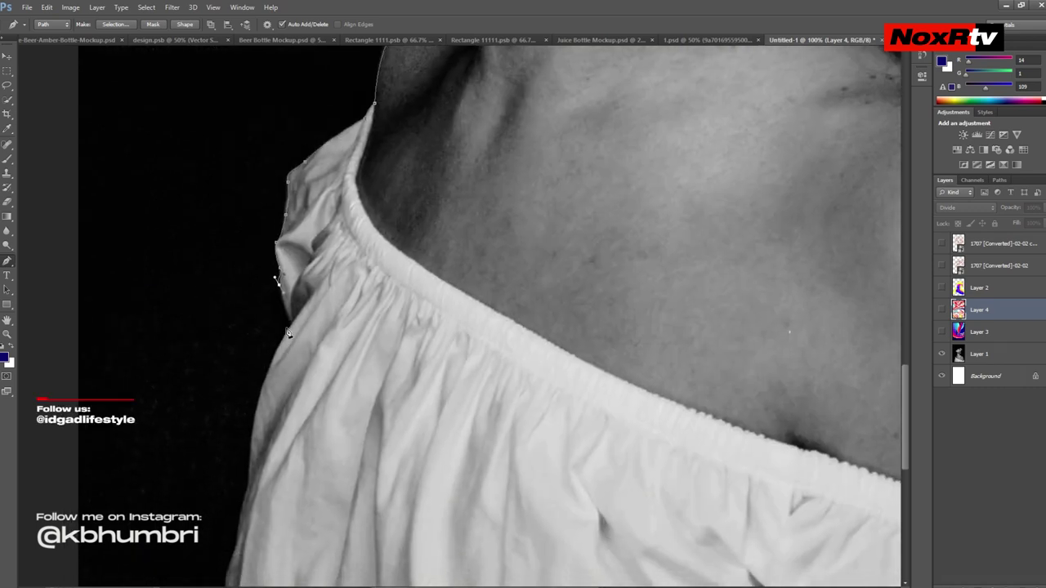
drag(312, 401, 368, 189)
drag(304, 259, 295, 327)
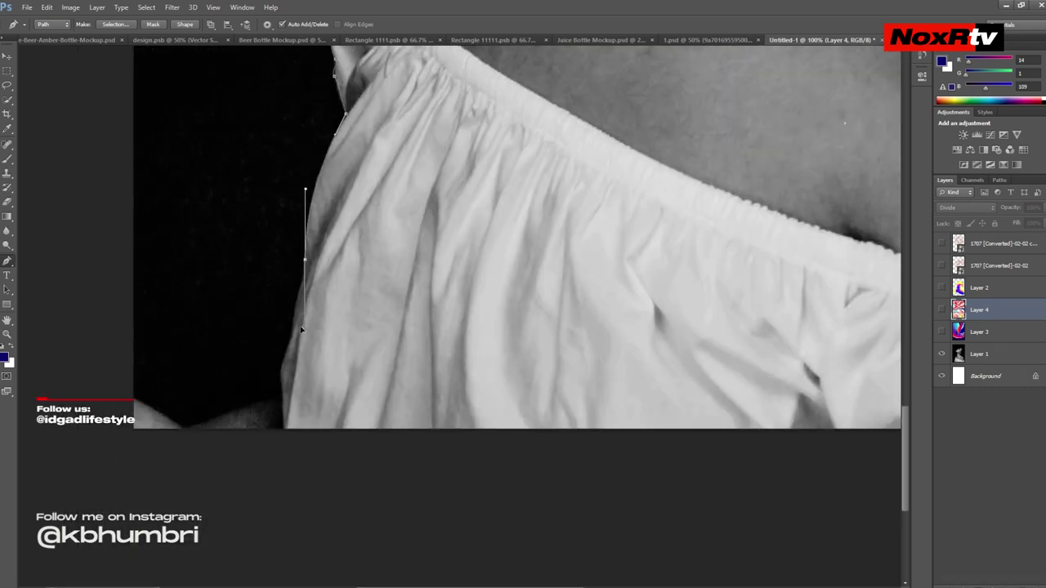
drag(281, 374, 281, 386)
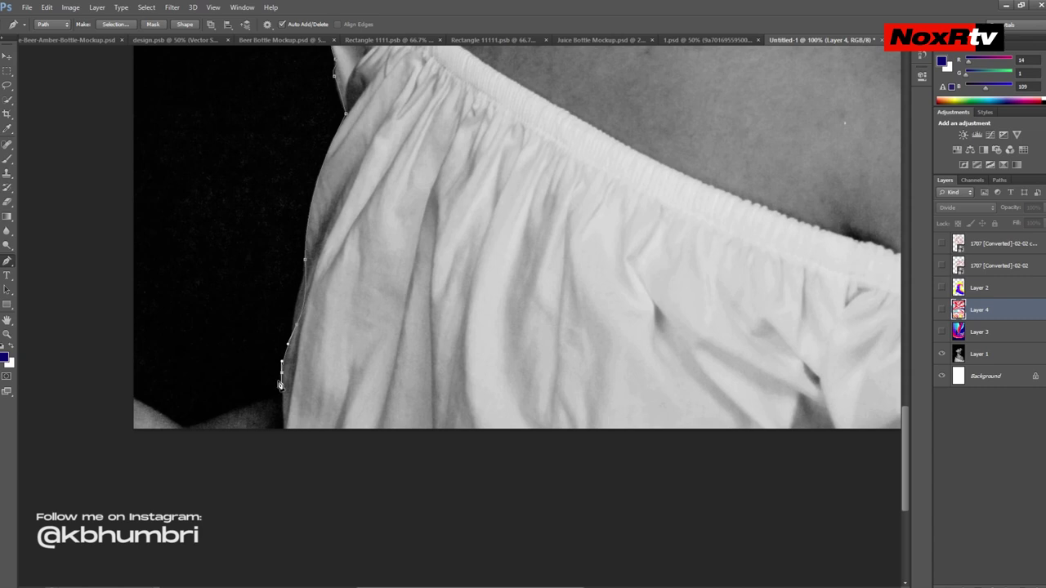
drag(435, 415, 544, 355)
drag(584, 226, 518, 359)
click(519, 361)
click(478, 361)
mouse_move(442, 257)
mouse_down()
mouse_move(421, 219)
mouse_move(458, 351)
mouse_move(369, 219)
mouse_up()
Undo the misplaced points and close the path around the back of the hair
key(ctrl+alt+z)
key(ctrl+alt+z)
key(ctrl+alt+z)
key(ctrl+alt+z)
key(ctrl+alt+z)
key(ctrl+minus)
key(ctrl+minus)
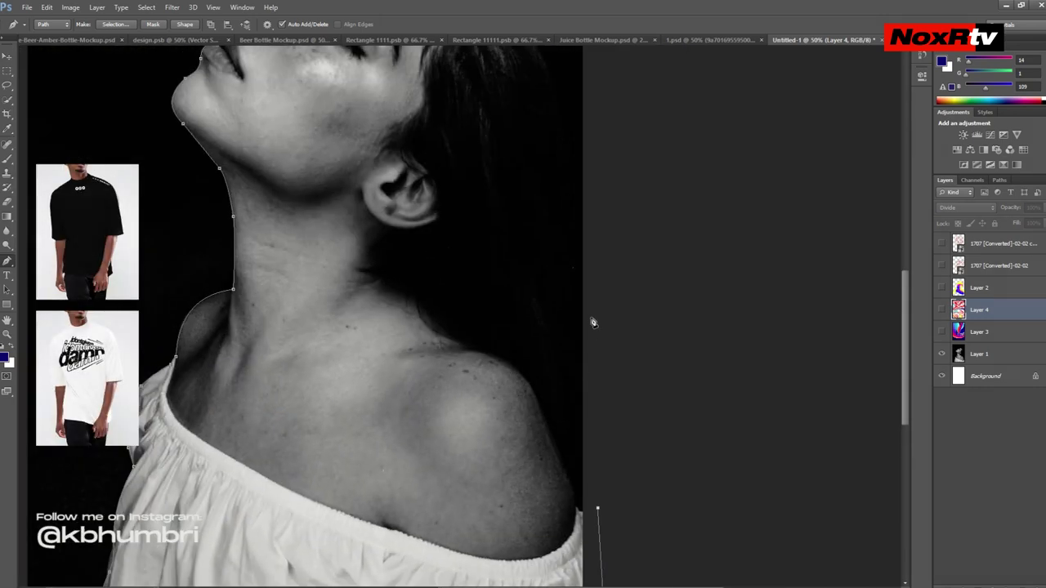
drag(572, 210, 572, 183)
mouse_move(550, 89)
mouse_down()
mouse_move(602, 315)
mouse_move(595, 279)
mouse_up()
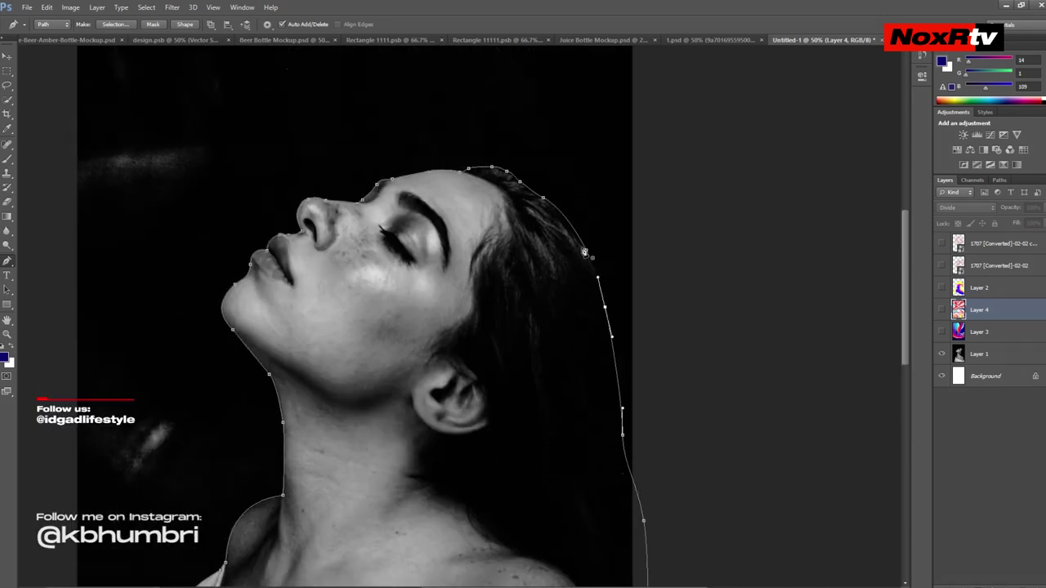
click(470, 169)
Turn the path into a selection and copy the head from Layer 1 onto Layer 5
key(ctrl+Return)
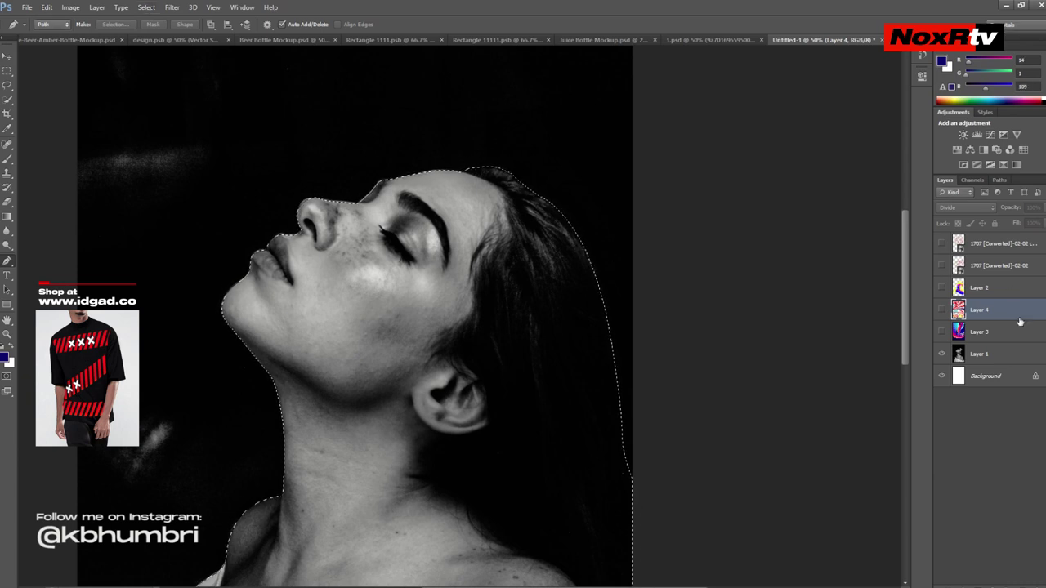
click(989, 354)
key(ctrl+j)
click(942, 376)
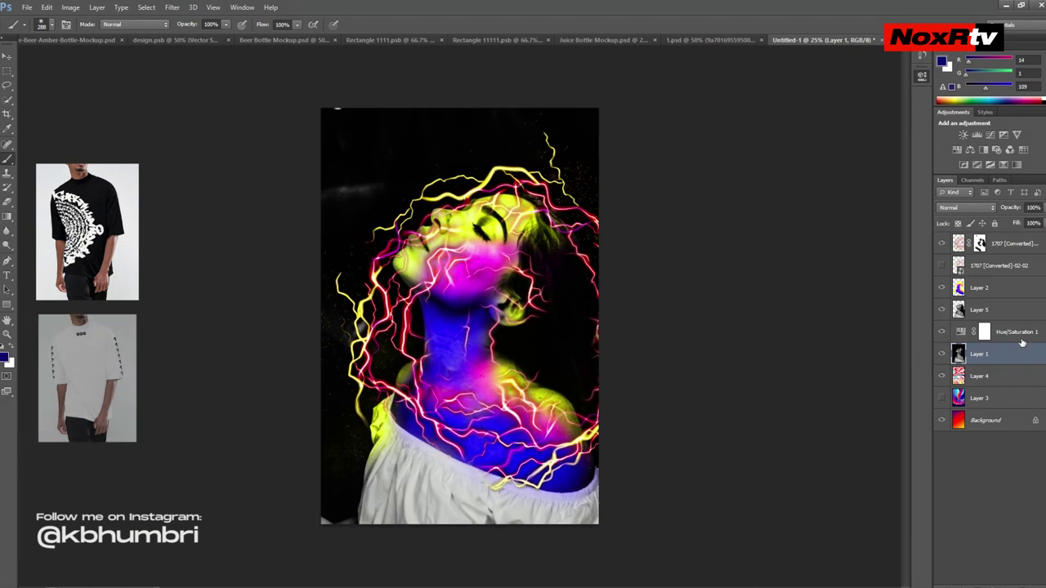
Target the Hue/Saturation 1 and lightning layer masks and make white the foreground colour
click(1020, 335)
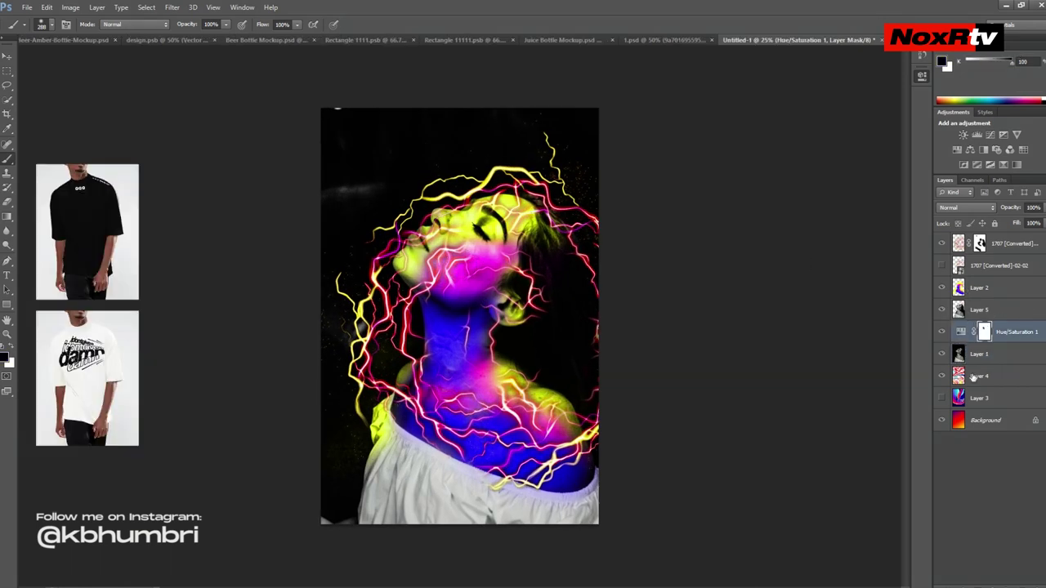
click(980, 243)
key(ctrl+minus)
key(ctrl+plus)
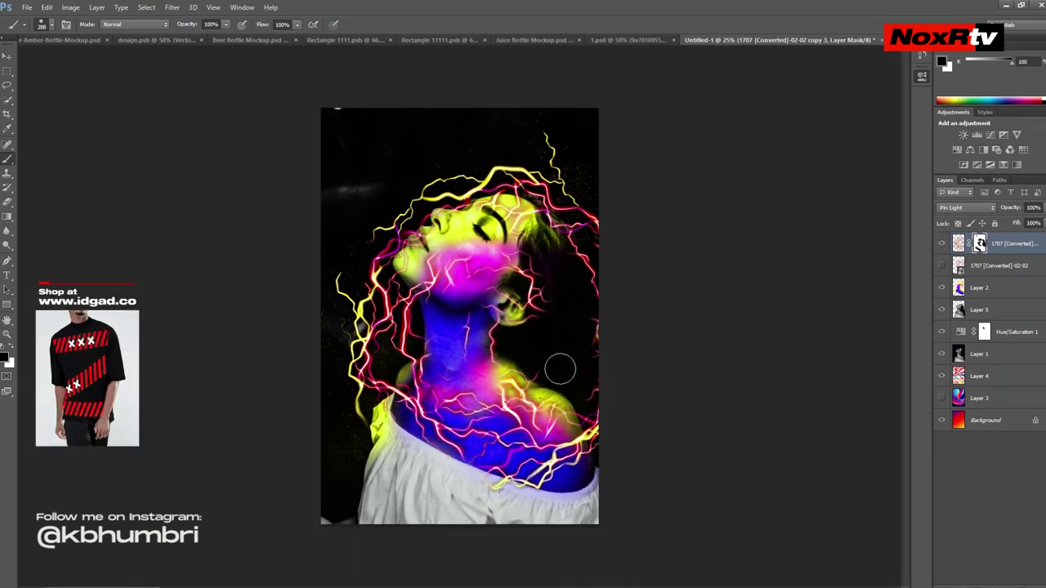
key(x)
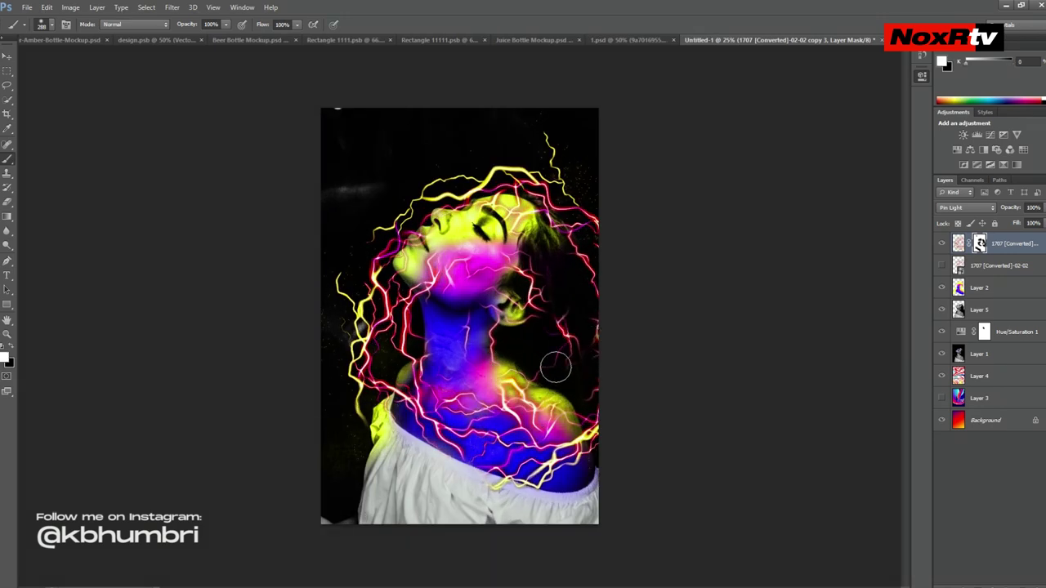
key(ctrl+minus)
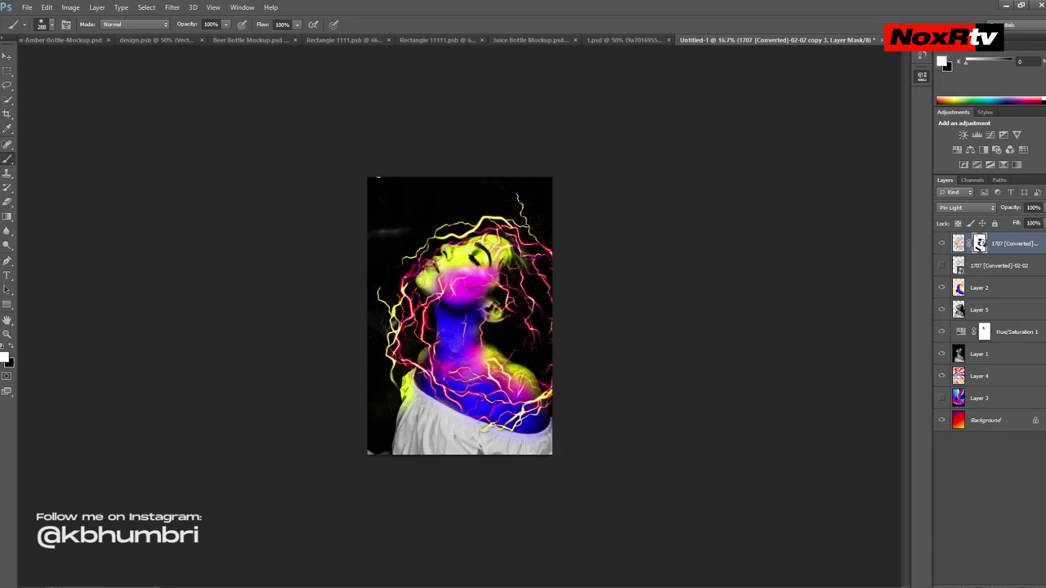
Lower Layer 2's opacity to 95% and toggle Layer 1 and Layer 4 visibility
click(1013, 288)
drag(1043, 209, 1042, 217)
click(942, 354)
click(942, 354)
click(942, 376)
click(941, 354)
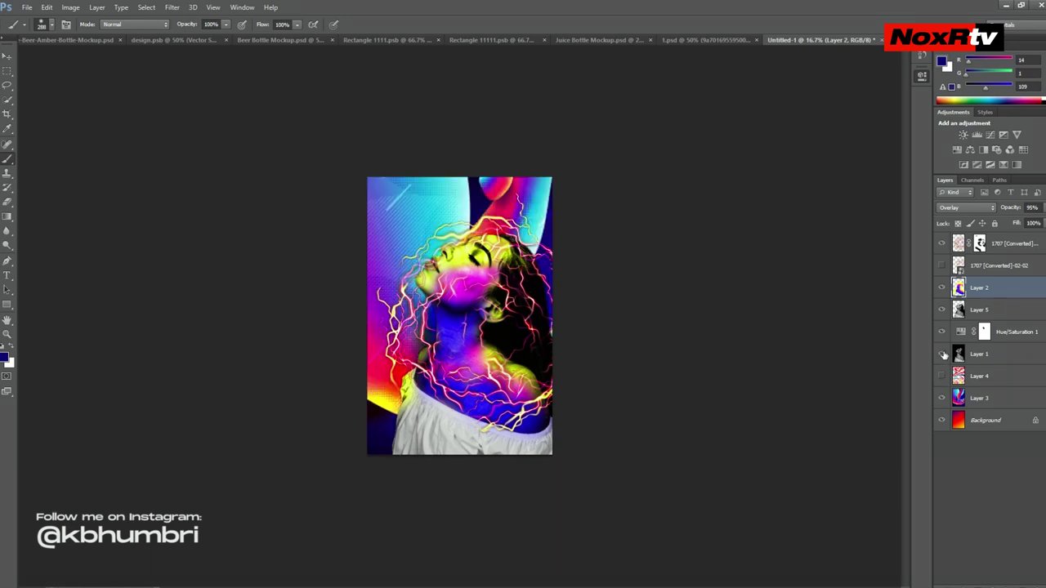
click(942, 354)
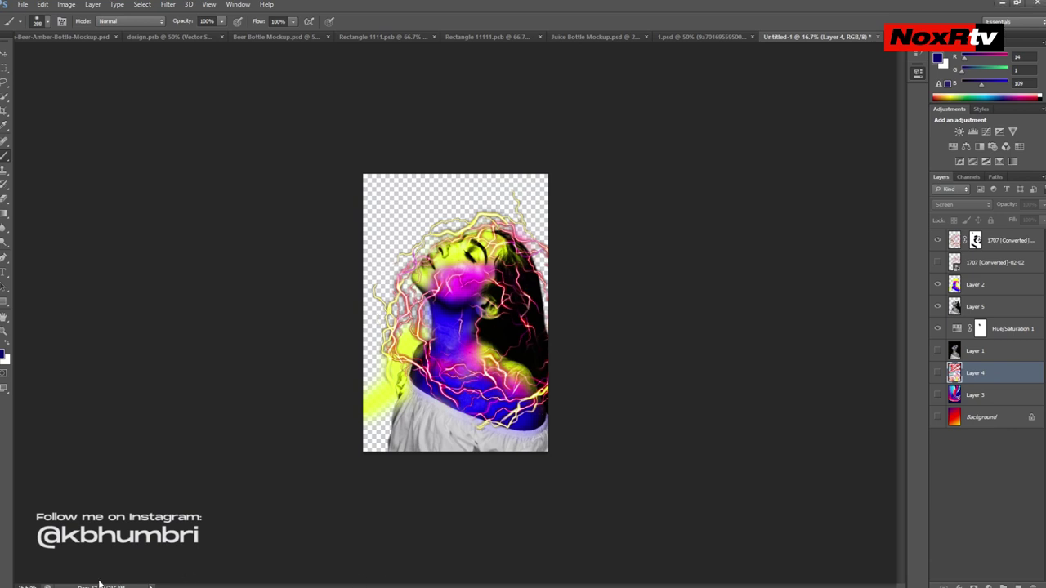
Paste the texture above Background, scale it to fill, and add a yellow-green Hue/Saturation
click(995, 418)
key(ctrl+v)
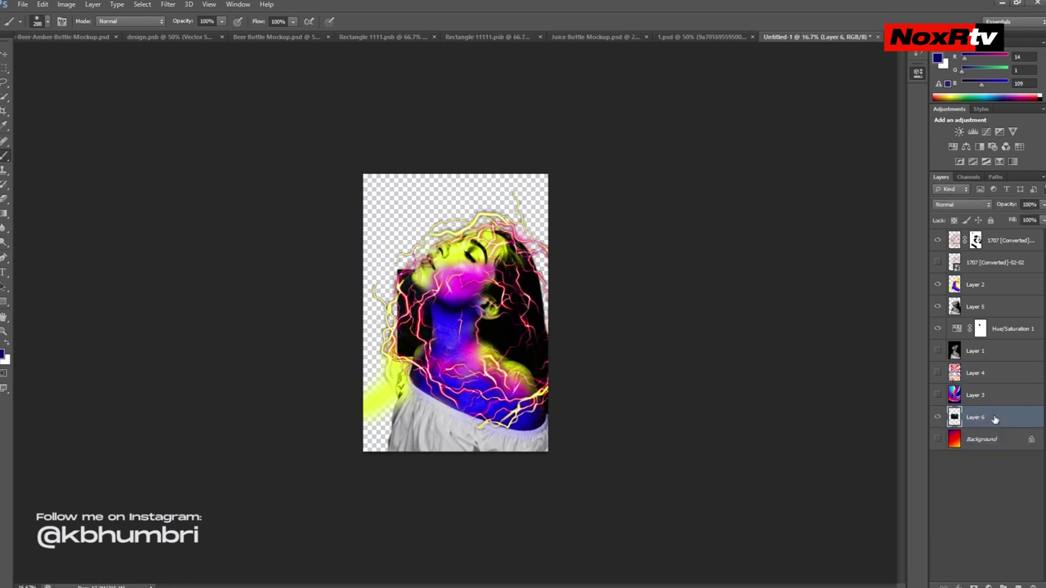
key(ctrl+t)
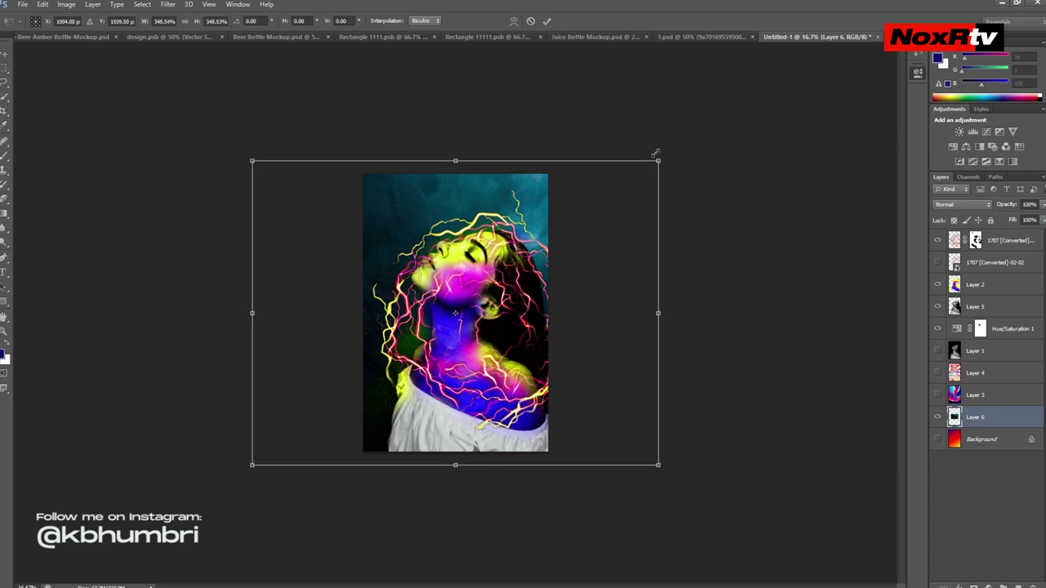
key(Return)
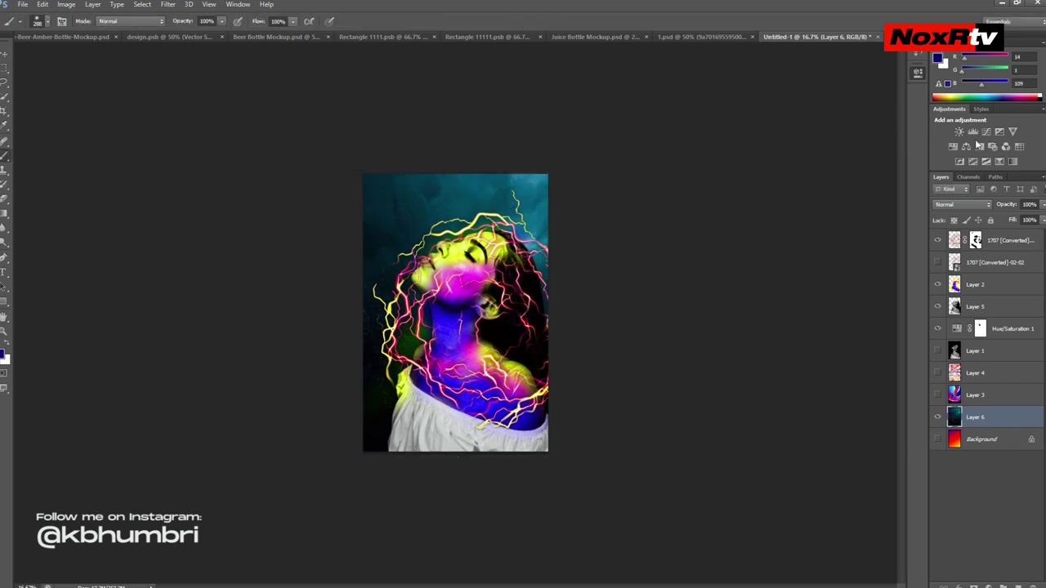
click(953, 147)
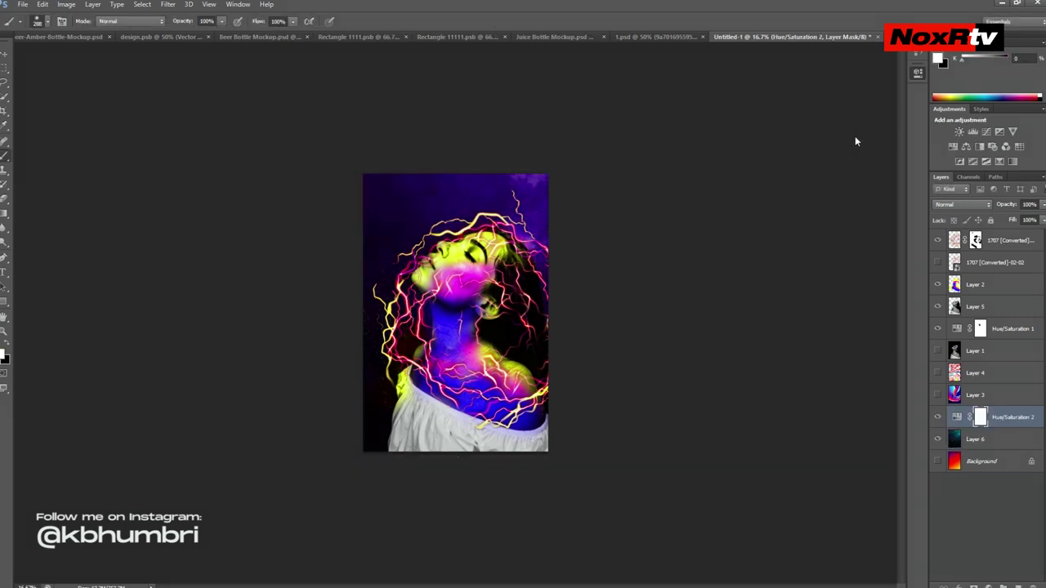
drag(855, 142, 766, 145)
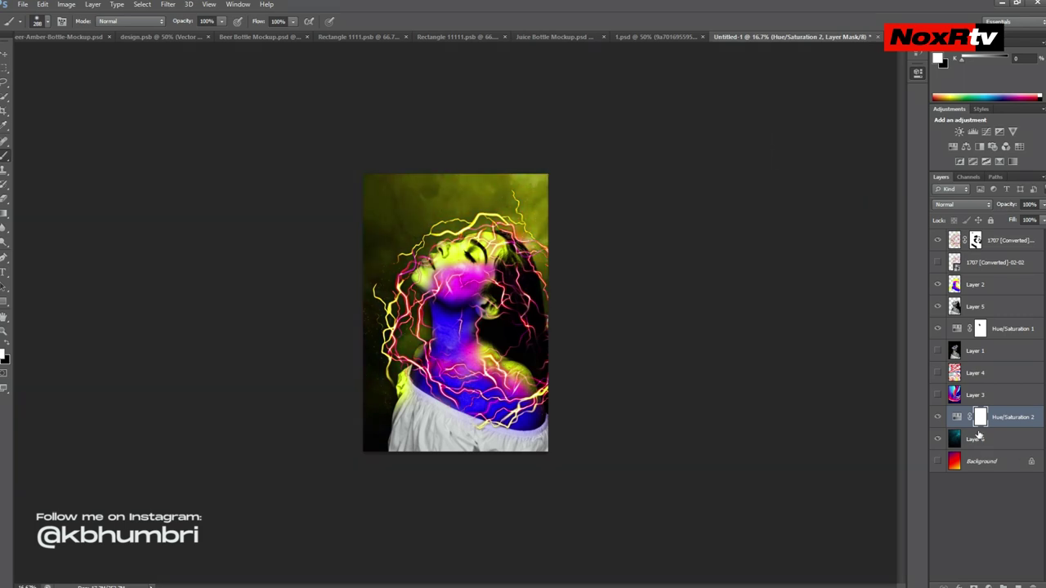
Move Hue/Saturation 2 to the top of the layer stack, comparing with it toggled
click(938, 417)
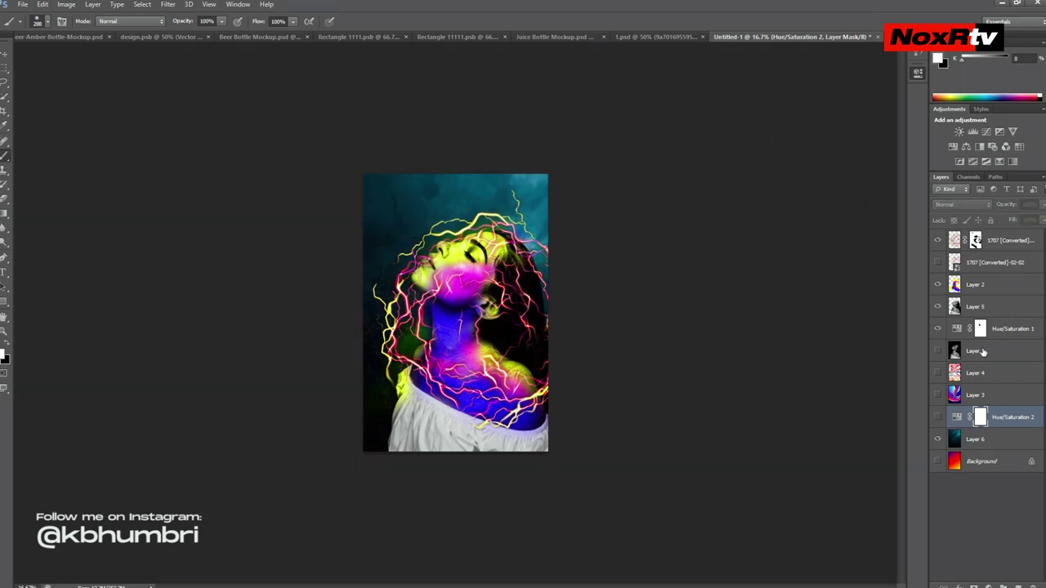
drag(1005, 413, 1009, 234)
click(938, 441)
click(937, 439)
click(937, 241)
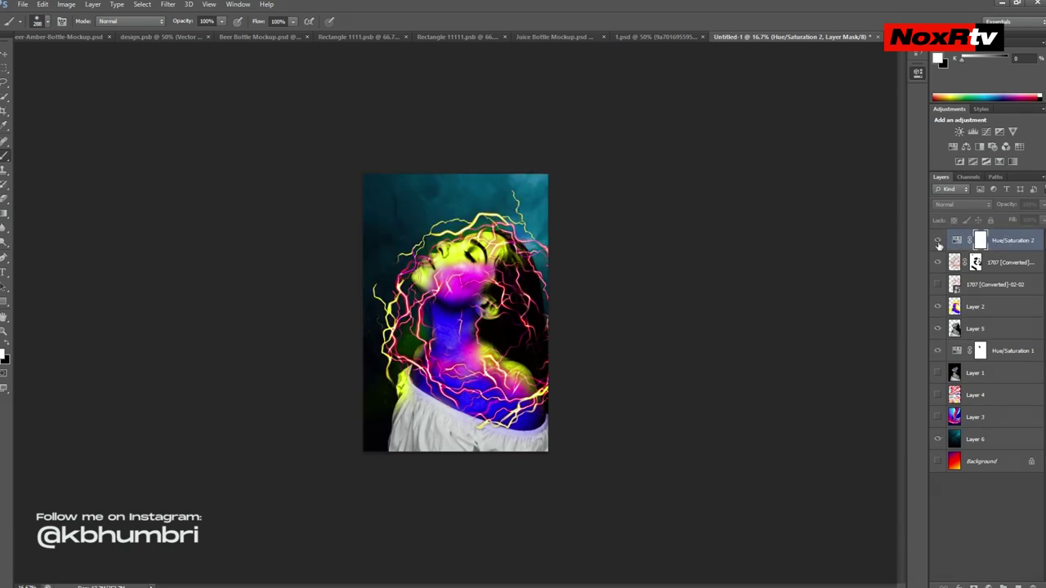
click(954, 240)
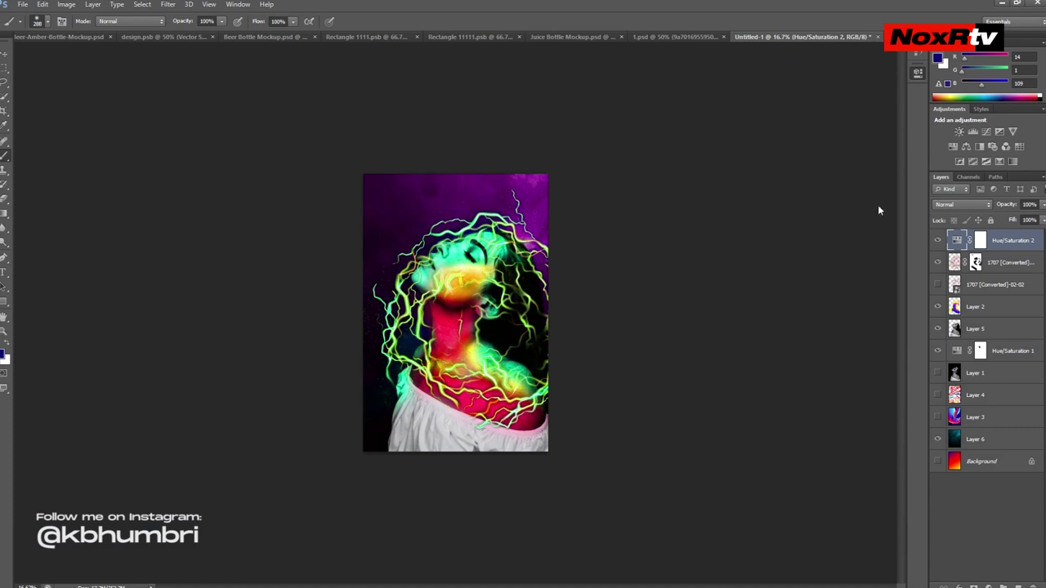
Place a copy of Hue/Saturation 2 directly above Layer 6
click(1003, 245)
drag(1004, 245, 1003, 438)
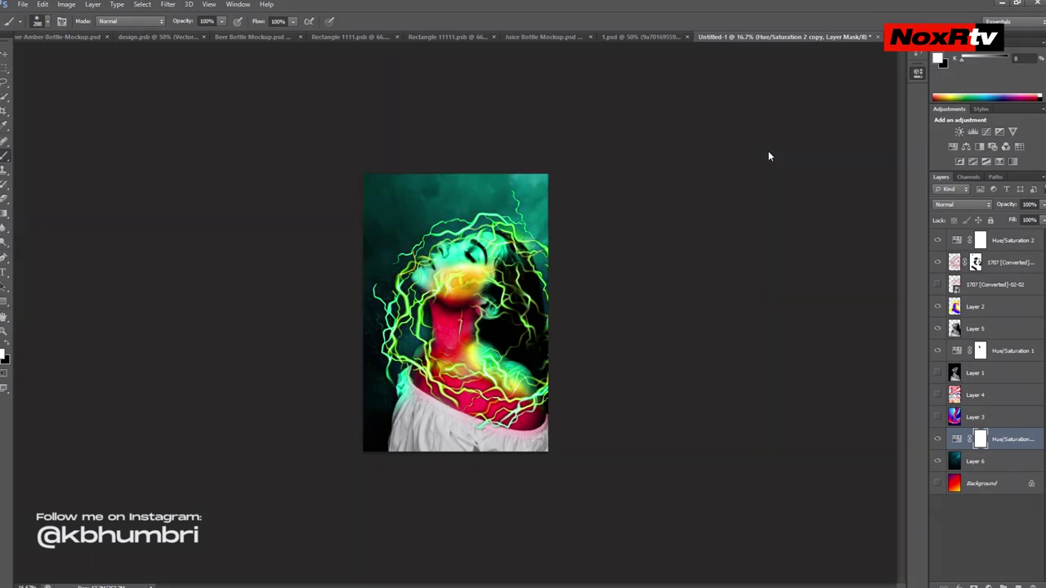
click(1005, 307)
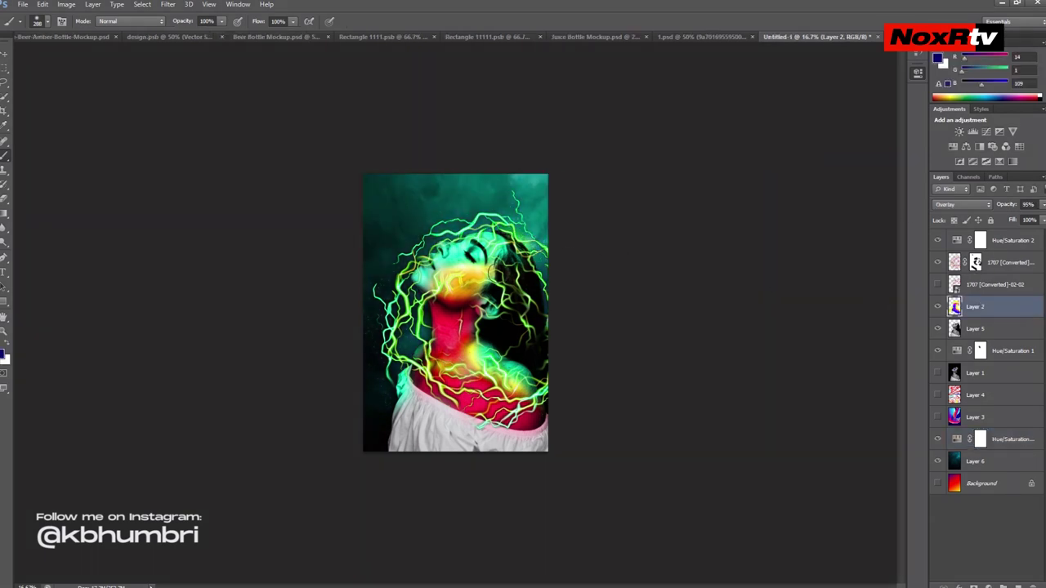
Sample the lightning's yellow-green and paint a green glow onto the upper-right hair on Layer 2
key(i)
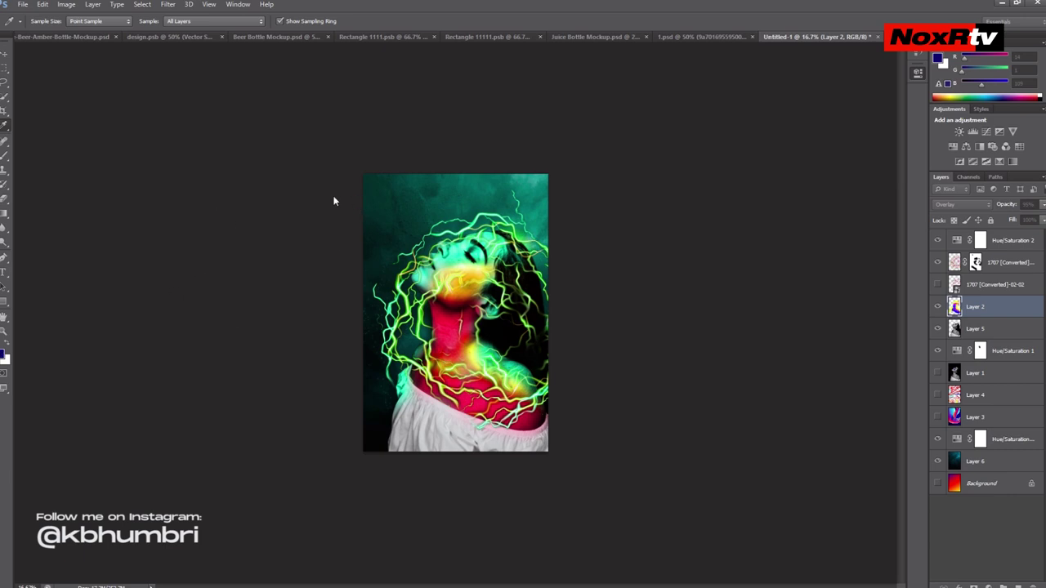
key(b)
alt+click(491, 266)
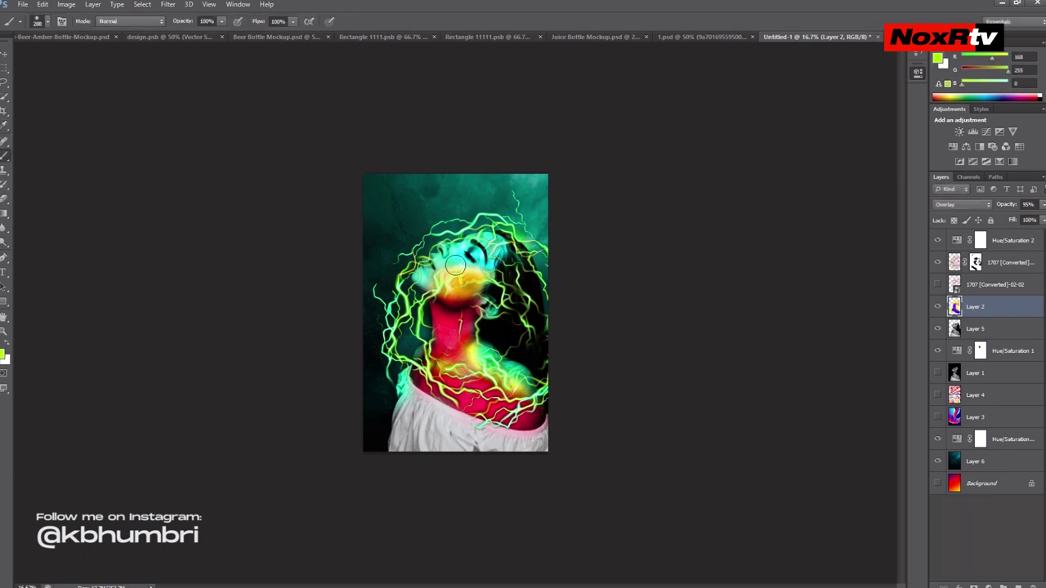
key(ctrl+plus)
key(ctrl+plus)
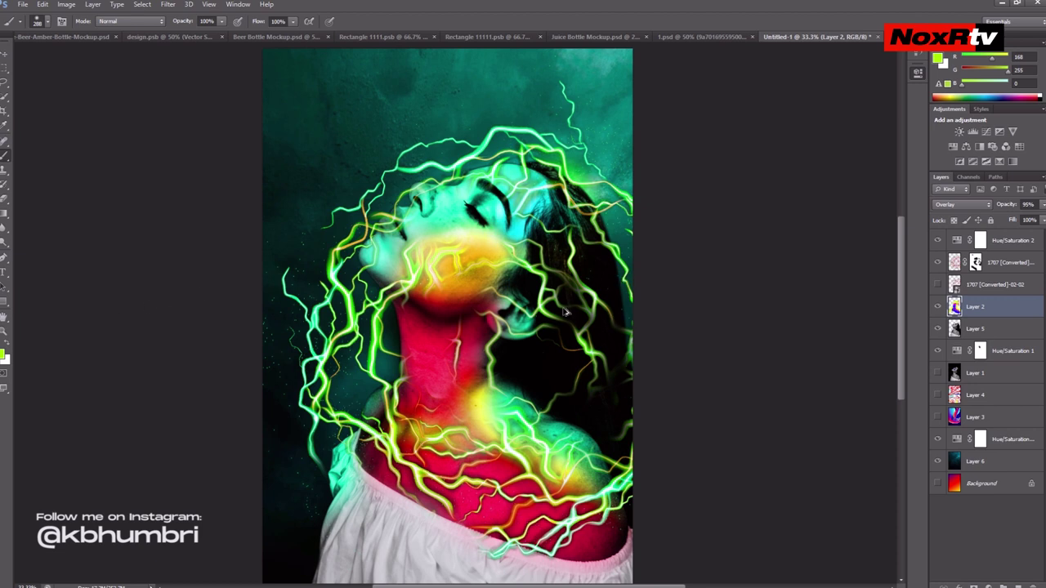
click(1009, 438)
click(938, 240)
click(940, 238)
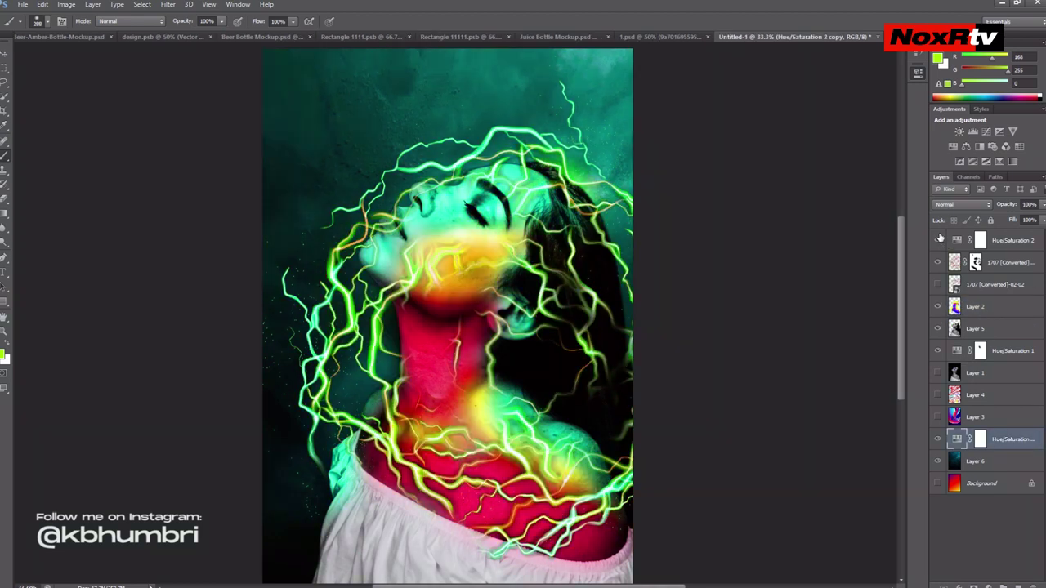
click(976, 306)
key(i)
key(b)
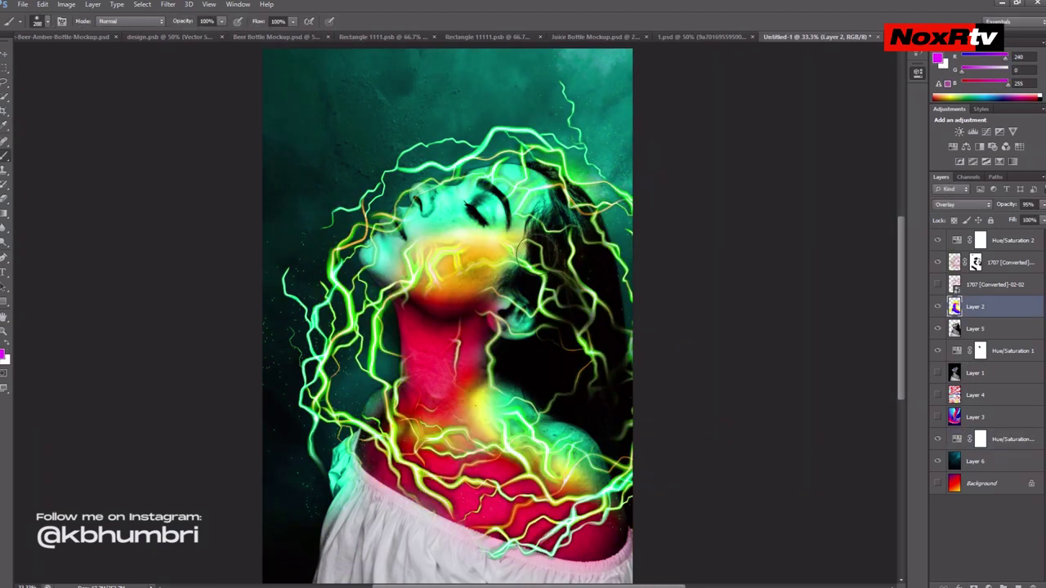
drag(503, 270, 576, 168)
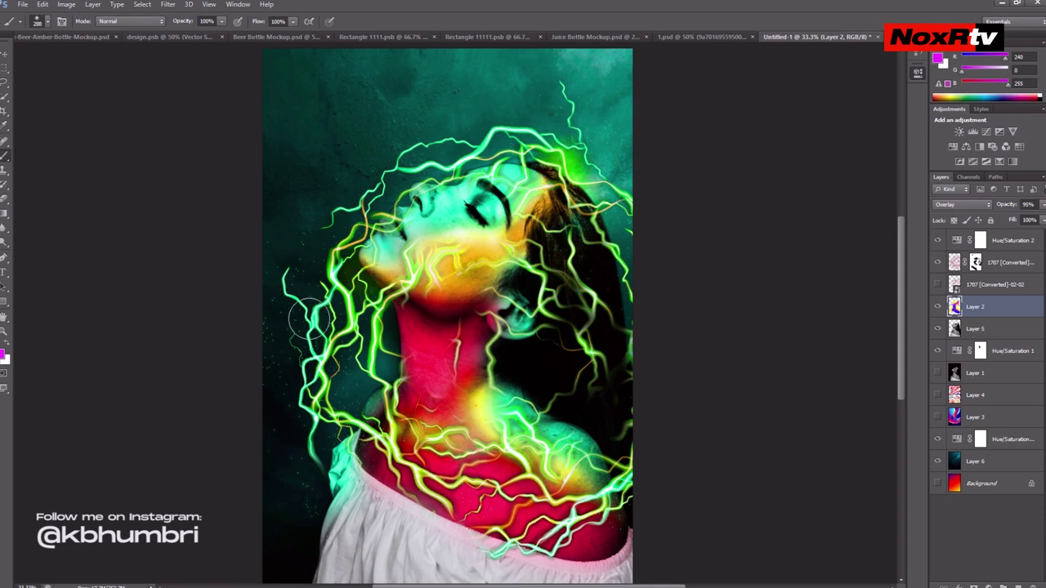
key(ctrl+minus)
key(ctrl+minus)
key(ctrl+plus)
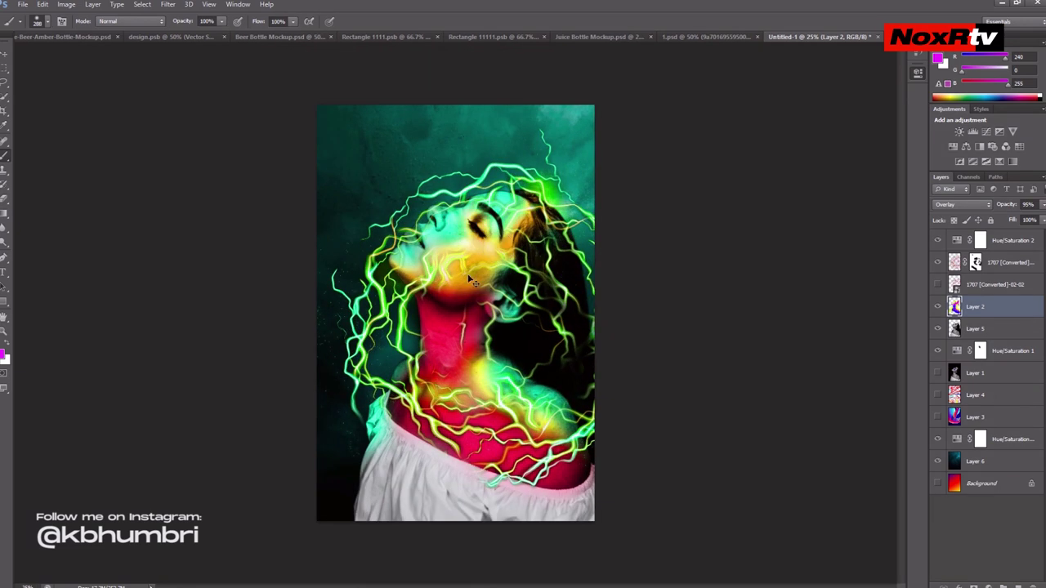
At 28% brush opacity, paint warm yellow-orange onto the chin, cheek and hair
key(2)
key(8)
drag(472, 251, 433, 270)
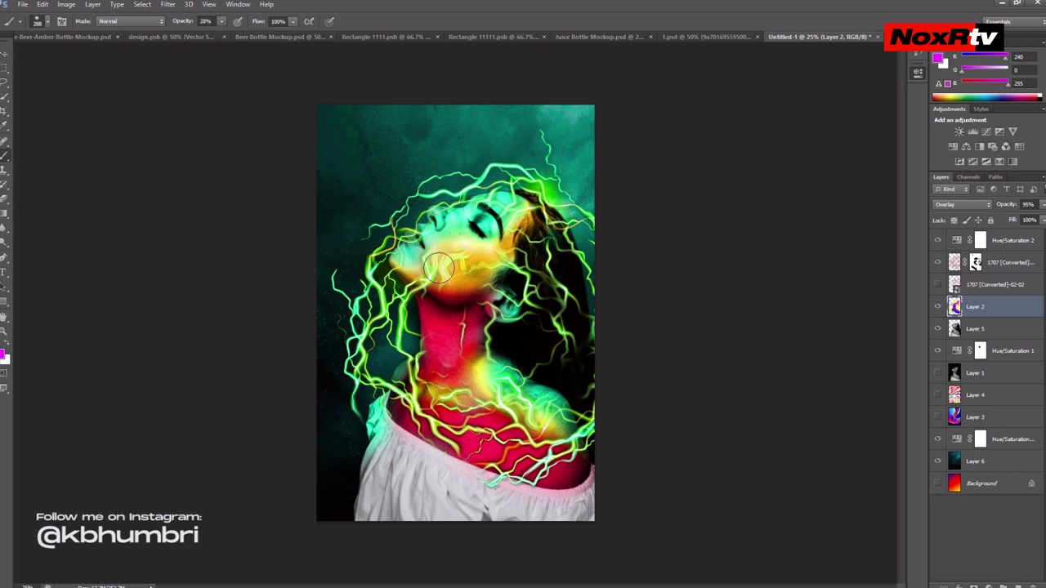
drag(502, 241, 523, 208)
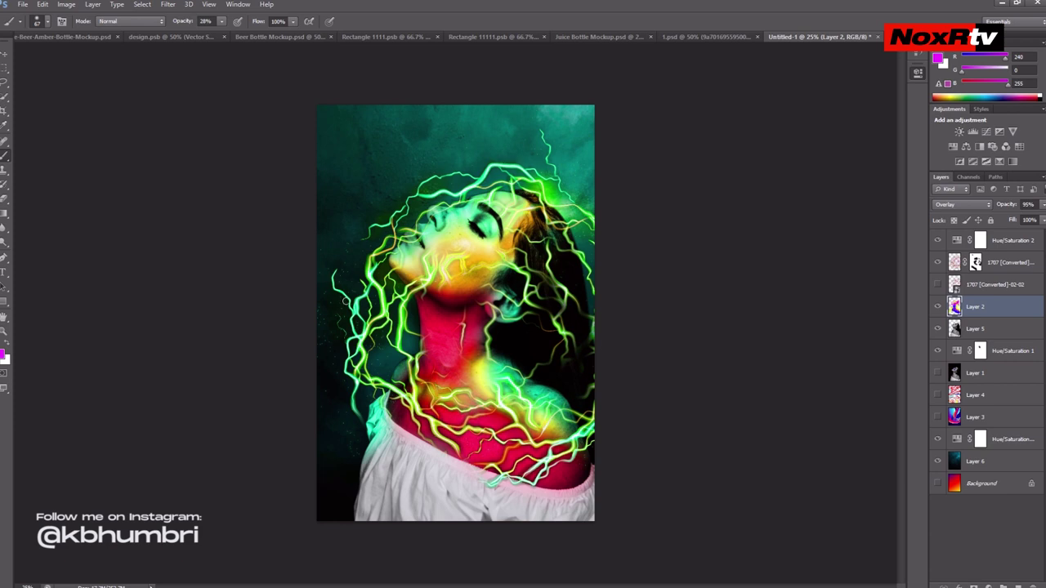
key(ctrl+minus)
key(ctrl+plus)
Apply an Outer Glow layer style to the 1707 [Converted]-02-02 copy 3 lightning layer
double_click(1034, 264)
key(Return)
key(space)
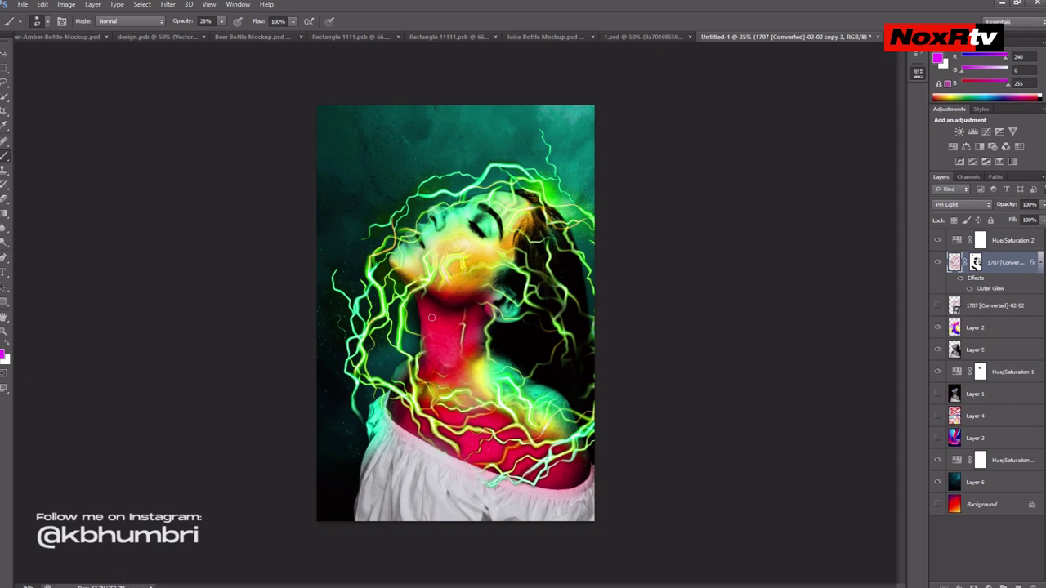
click(1002, 245)
Type 'SABAISM' as a new text layer above the figure layer
key(t)
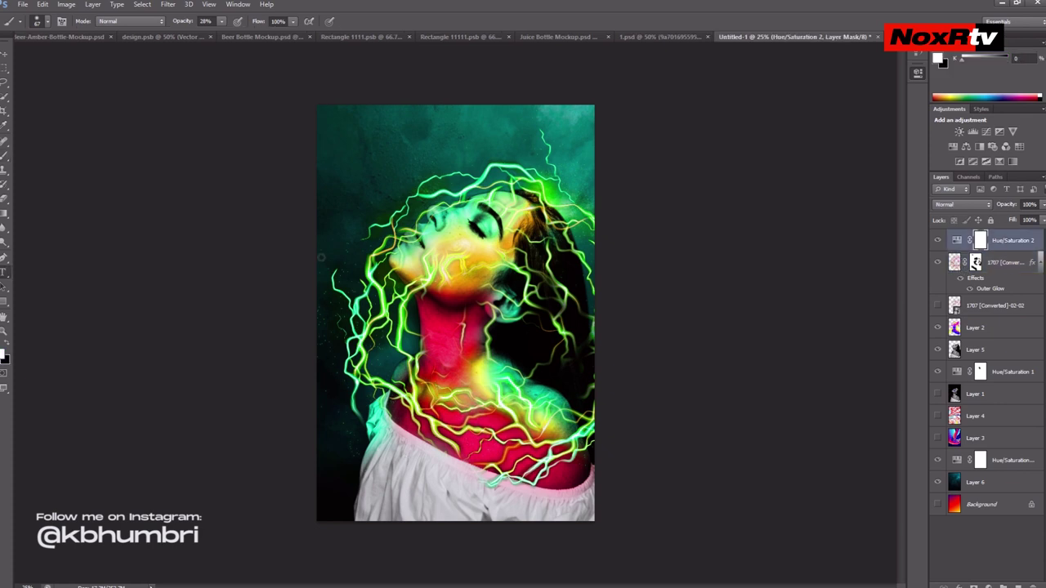
key(alt+bracketleft)
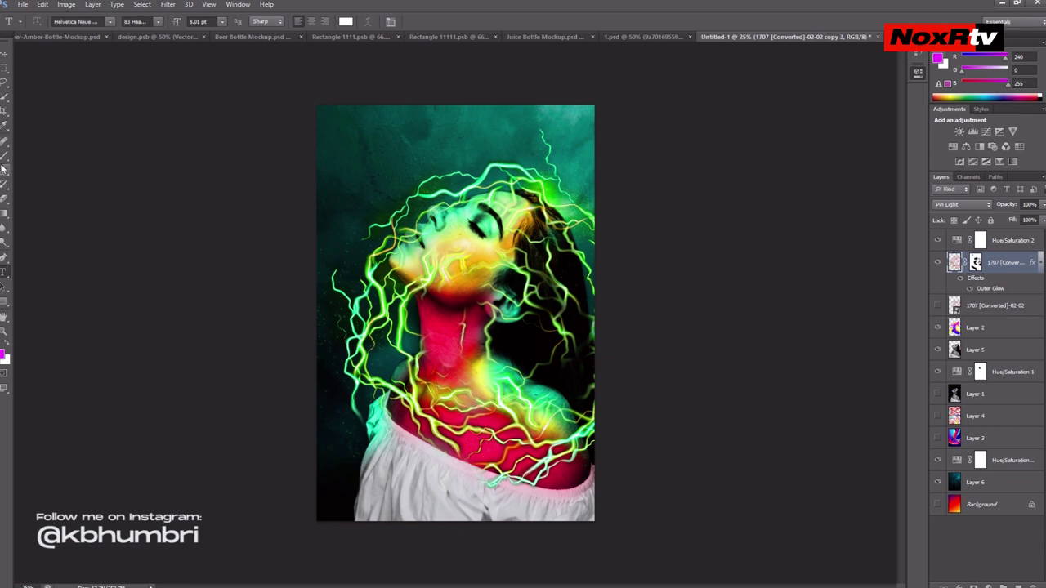
click(353, 291)
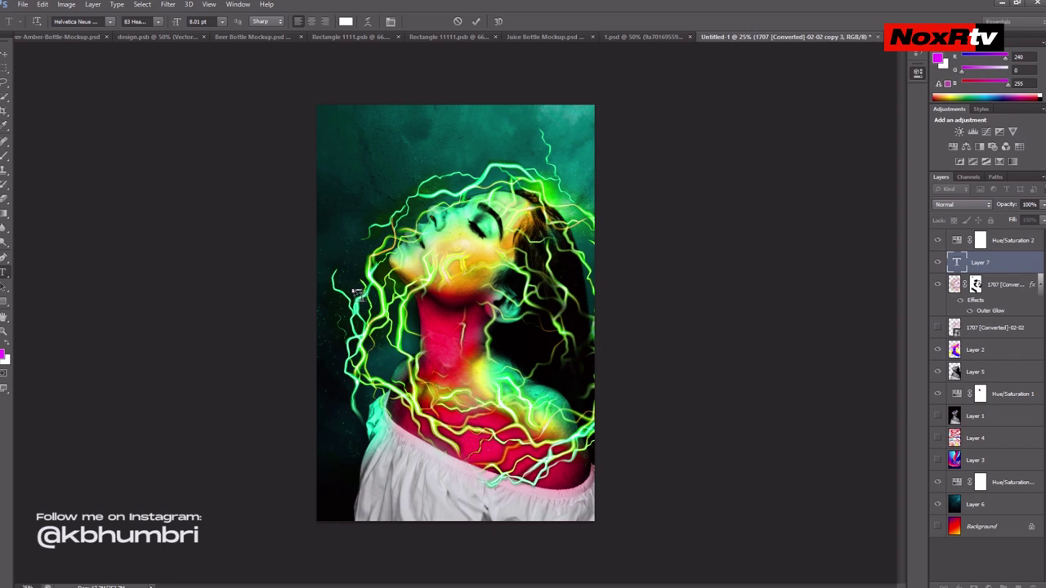
click(1010, 264)
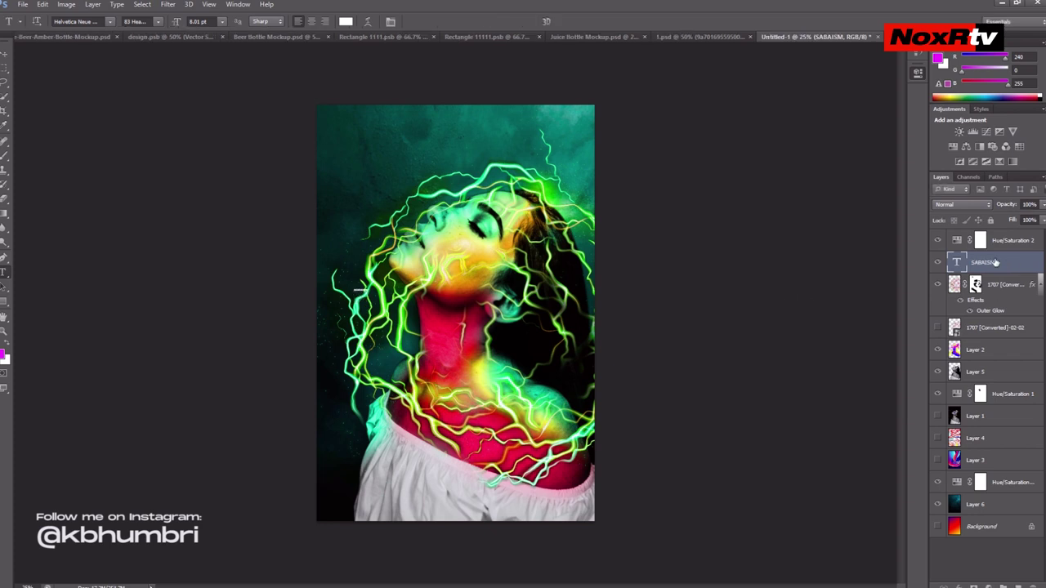
Free Transform the SABAISM text into a large headline at the poster top
key(ctrl+t)
drag(359, 290, 585, 293)
drag(463, 270, 462, 147)
drag(583, 172, 571, 167)
drag(457, 149, 456, 455)
drag(559, 443, 558, 145)
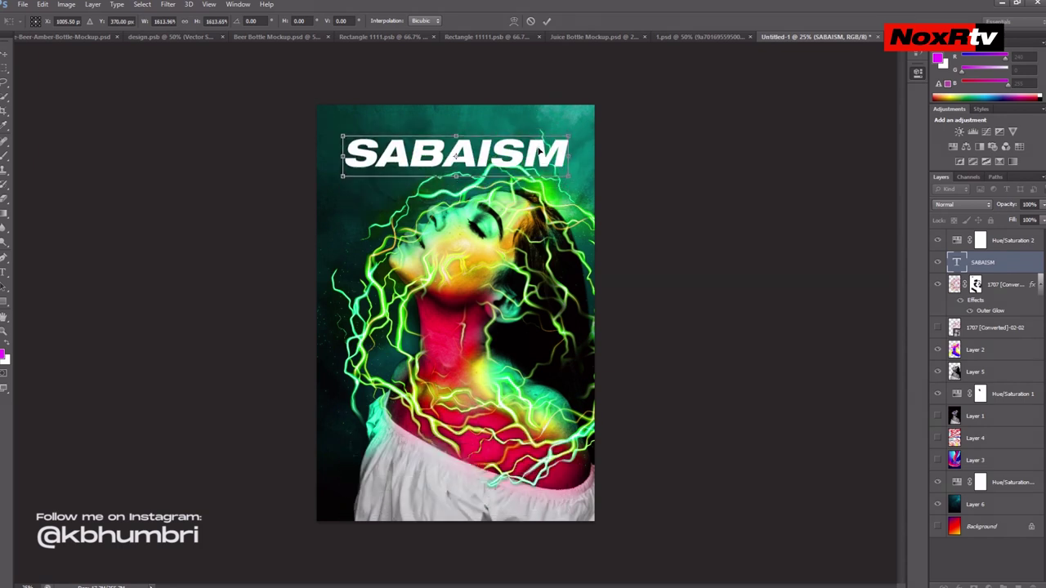
key(Return)
Set the headline font to Monument Extended Ultrabold and commit the text
double_click(956, 262)
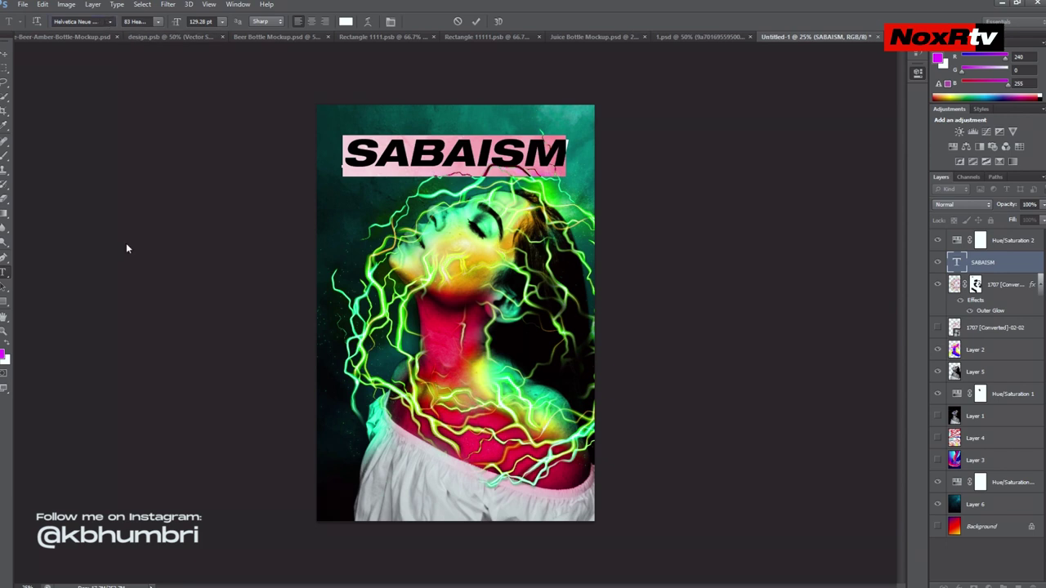
text(Monument Exte)
click(135, 22)
key(Down)
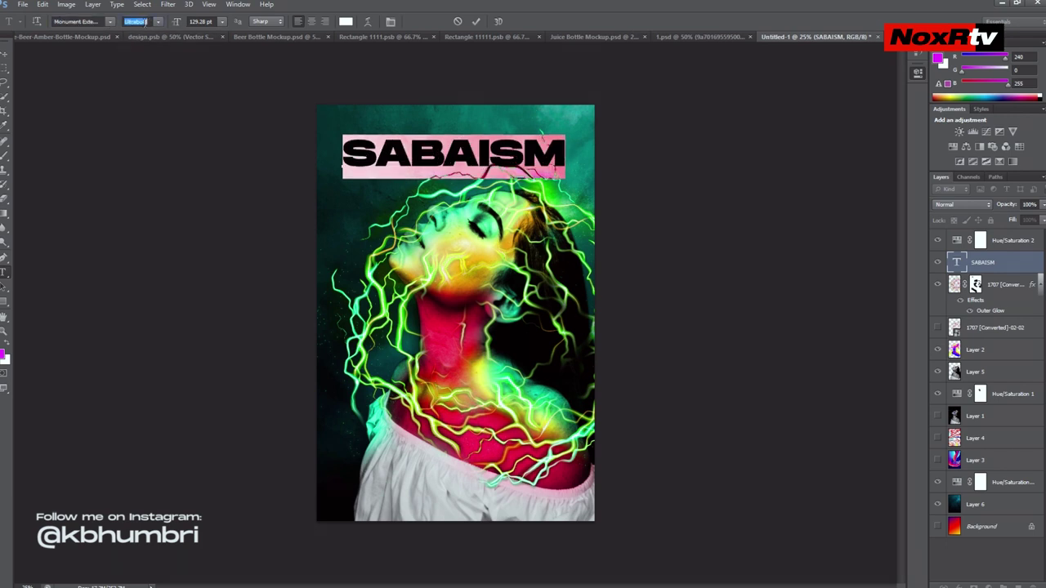
key(ctrl+Return)
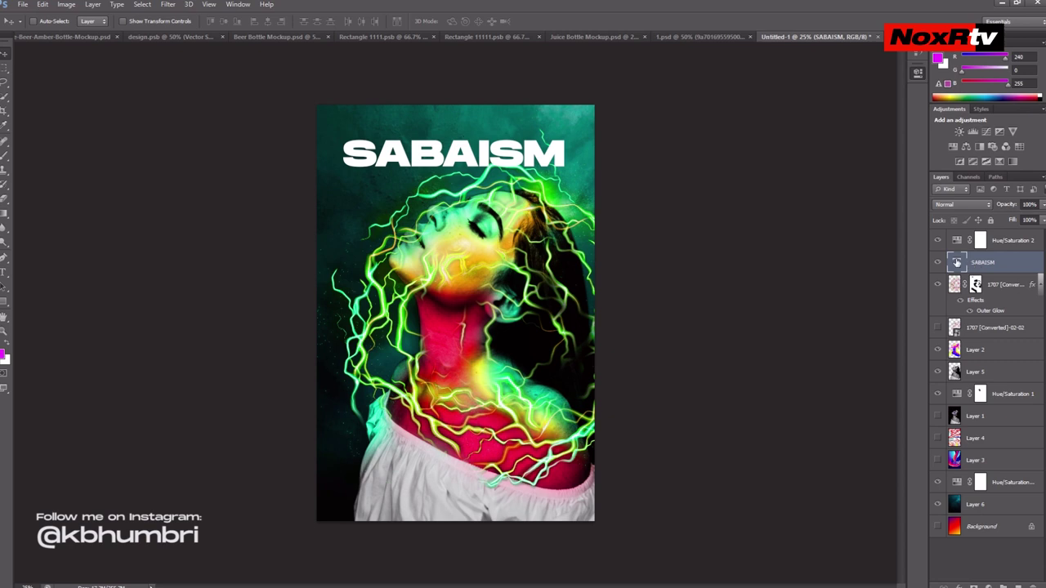
double_click(953, 263)
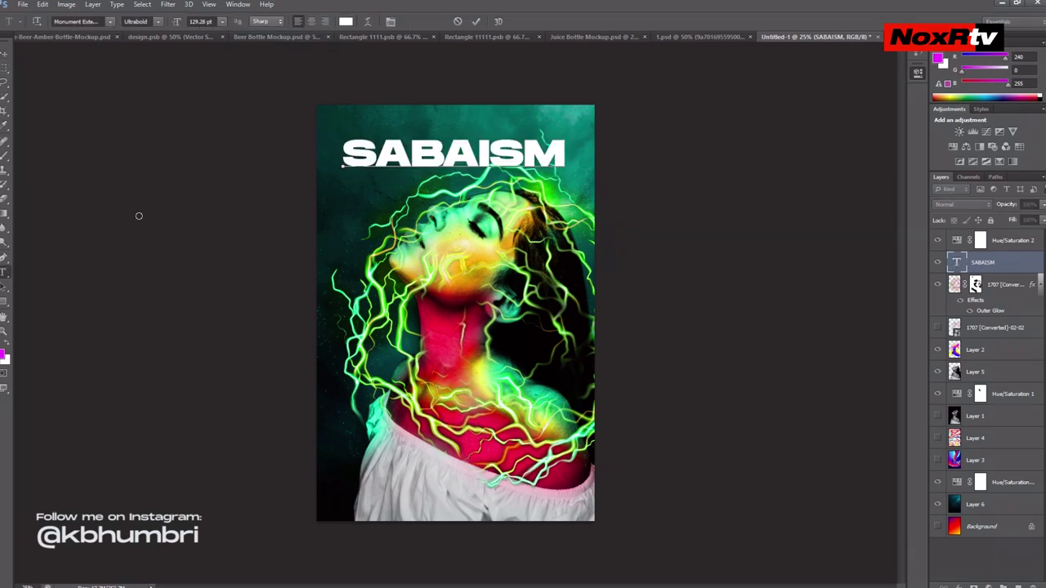
click(6, 59)
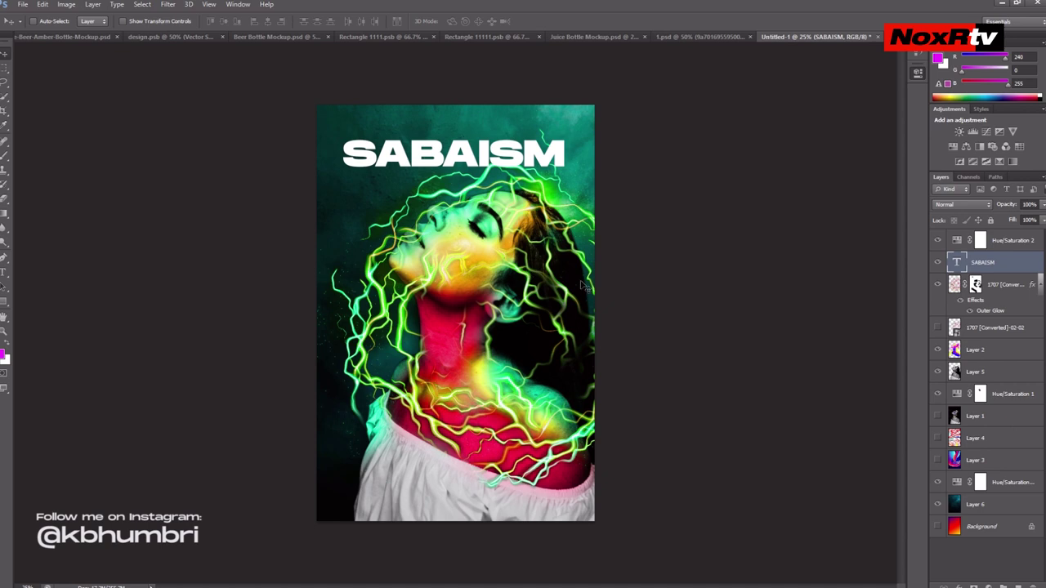
Move the SABAISM layer to the top and Alt-drag two duplicate rows below it
drag(1025, 258, 1021, 237)
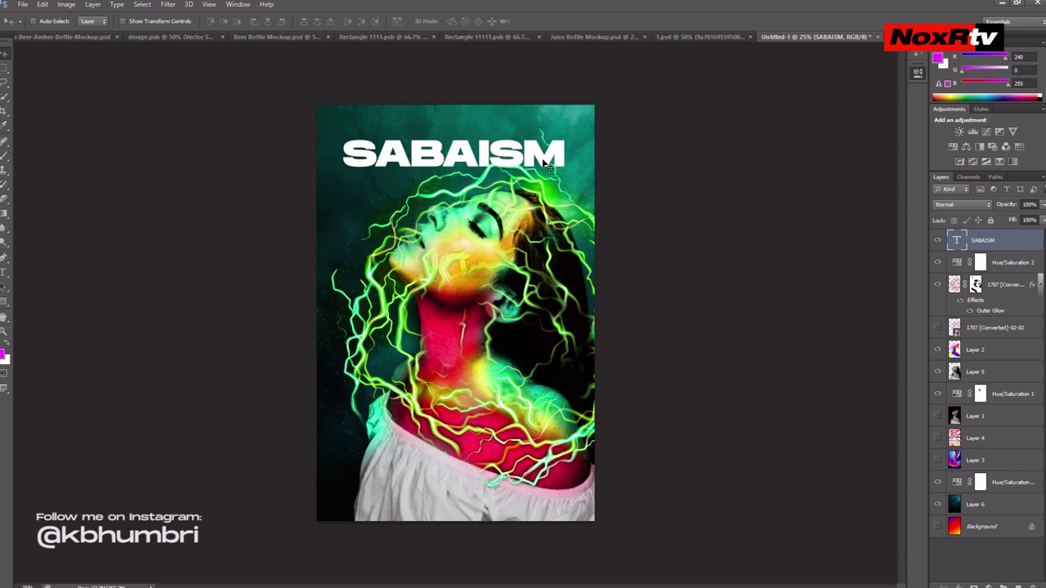
mouse_move(544, 171)
mouse_down()
mouse_move(548, 292)
mouse_move(542, 161)
mouse_up()
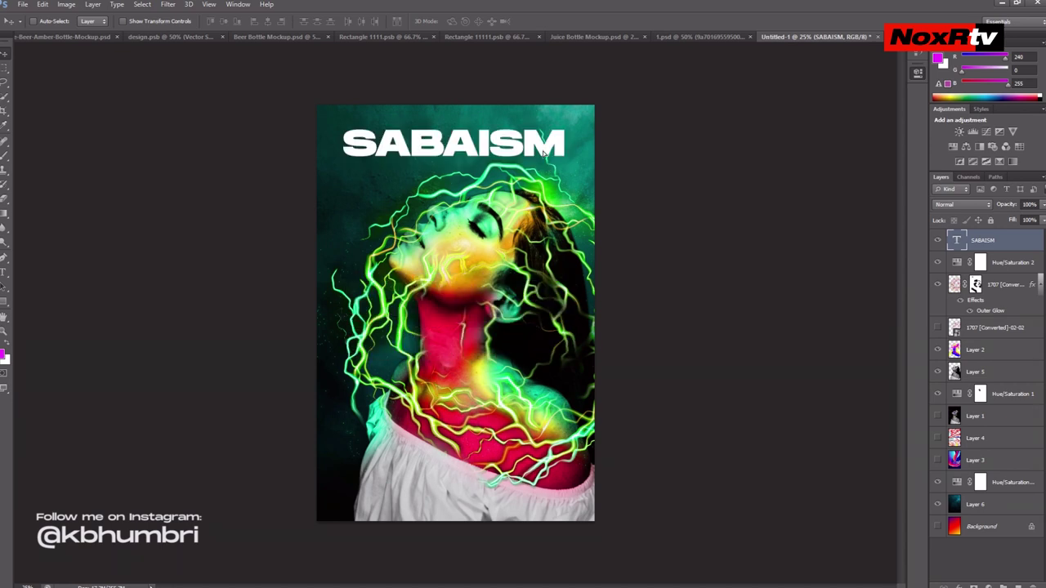
alt+drag(544, 163, 517, 194)
key(ctrl+z)
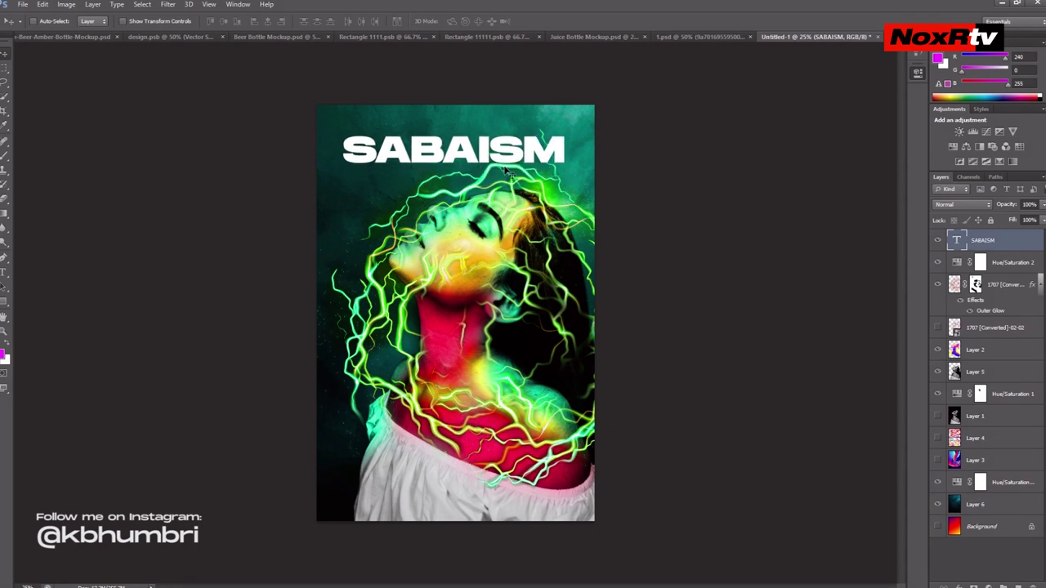
alt+drag(505, 158, 509, 226)
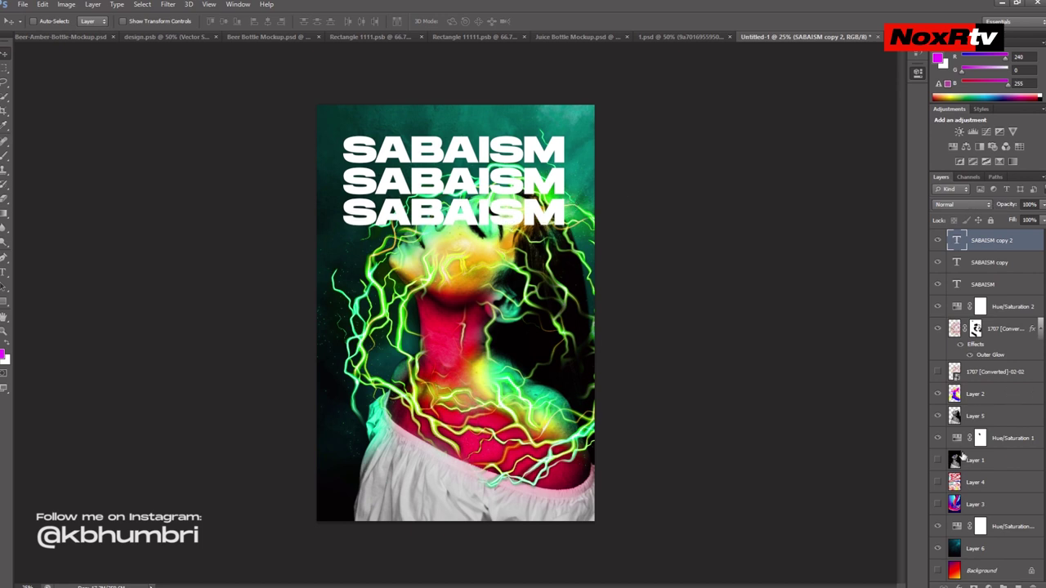
ctrl+click(955, 415)
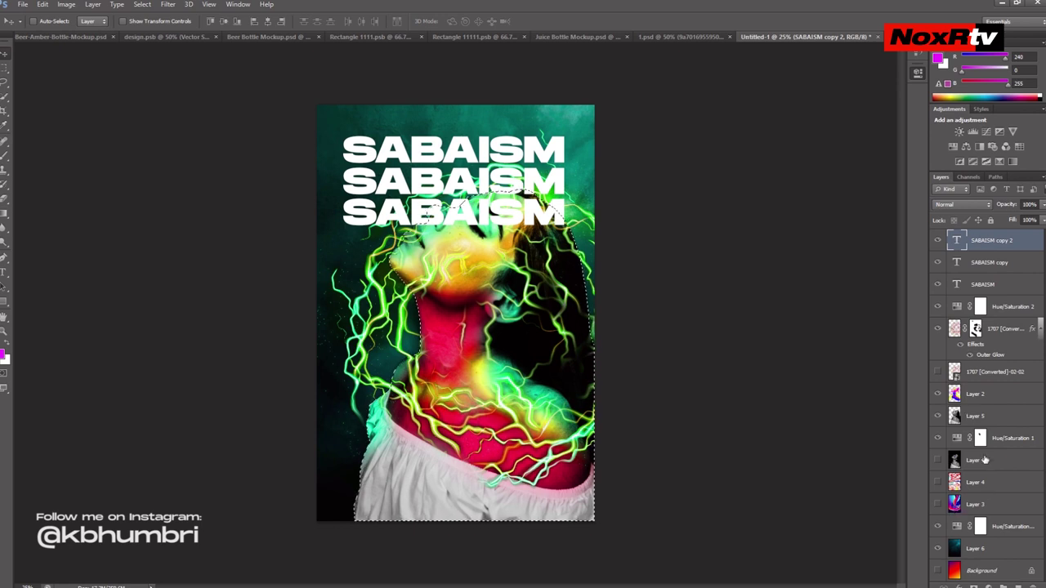
Mask SABAISM copy 2 to the woman's figure and copy that mask onto SABAISM copy
click(968, 586)
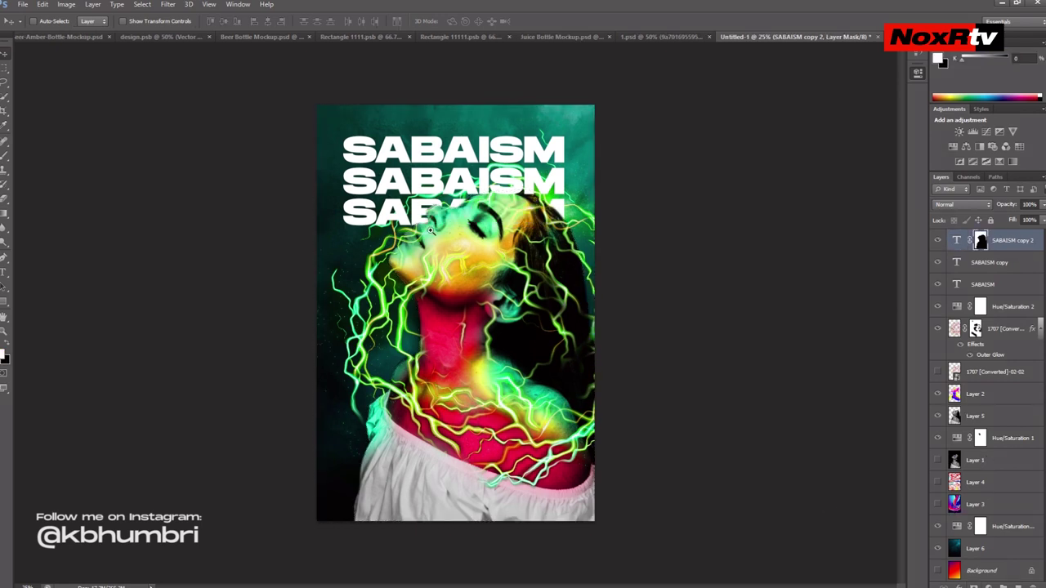
scroll(438, 231, up, 1)
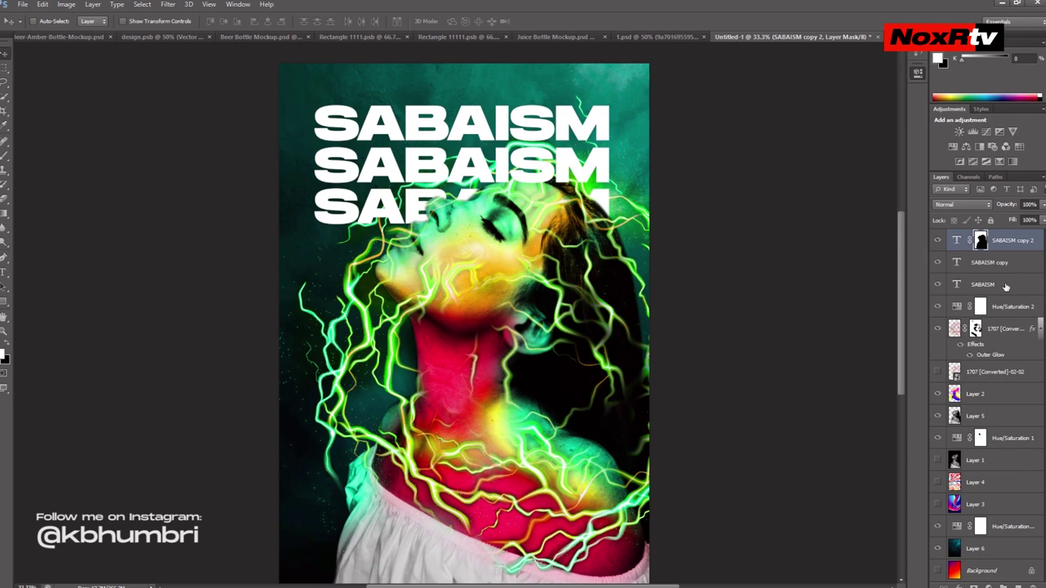
click(984, 263)
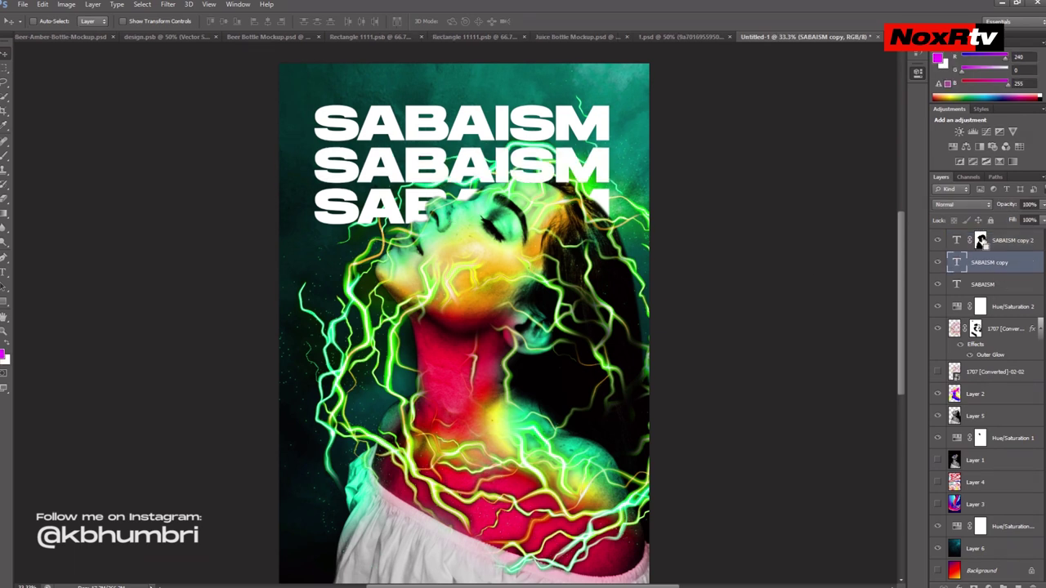
drag(981, 240, 981, 263)
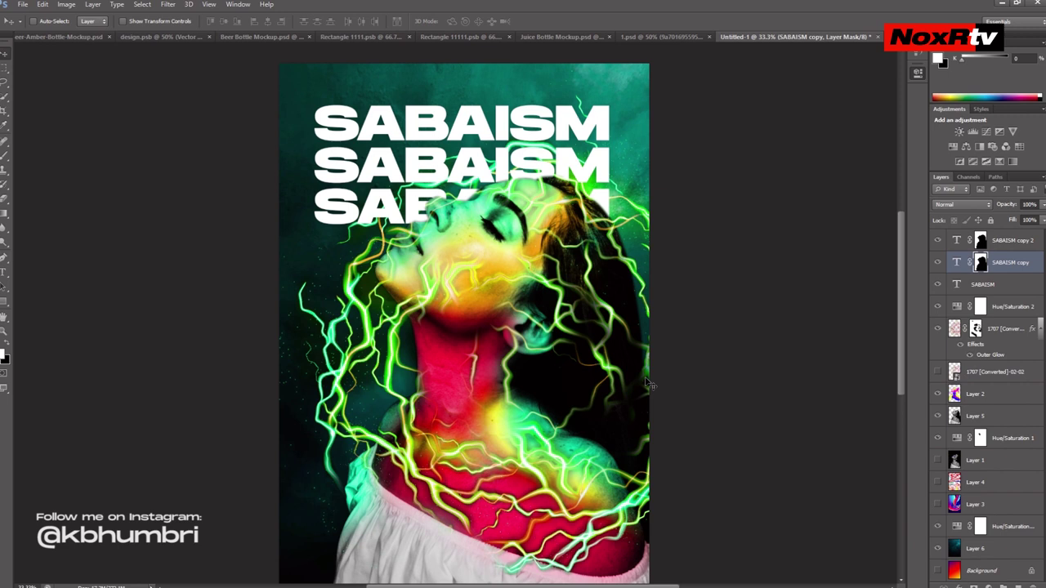
Add a fourth SABAISM row and mask SABAISM copy 3 behind the woman
click(1018, 241)
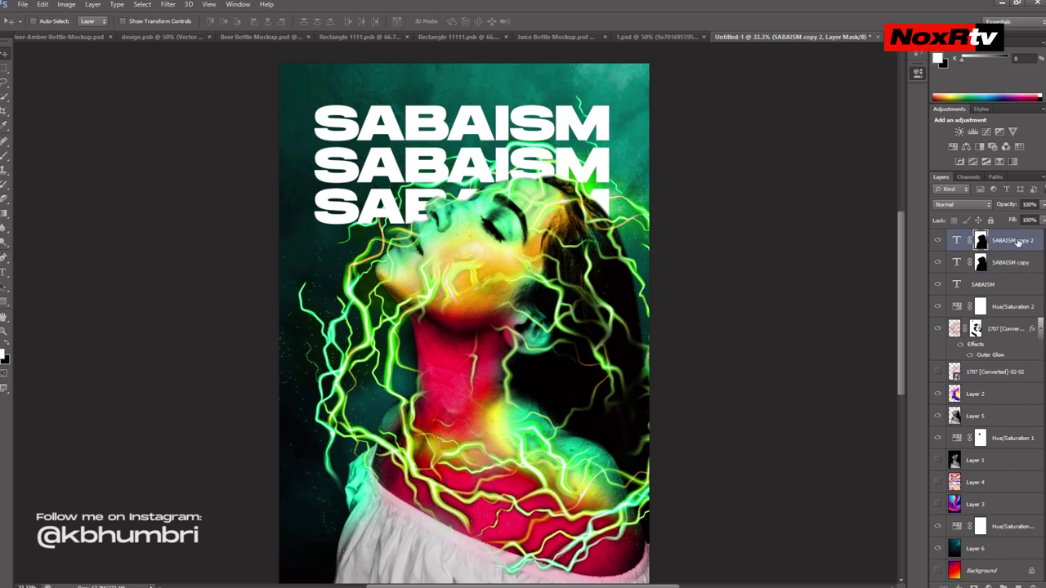
click(1018, 260)
click(985, 285)
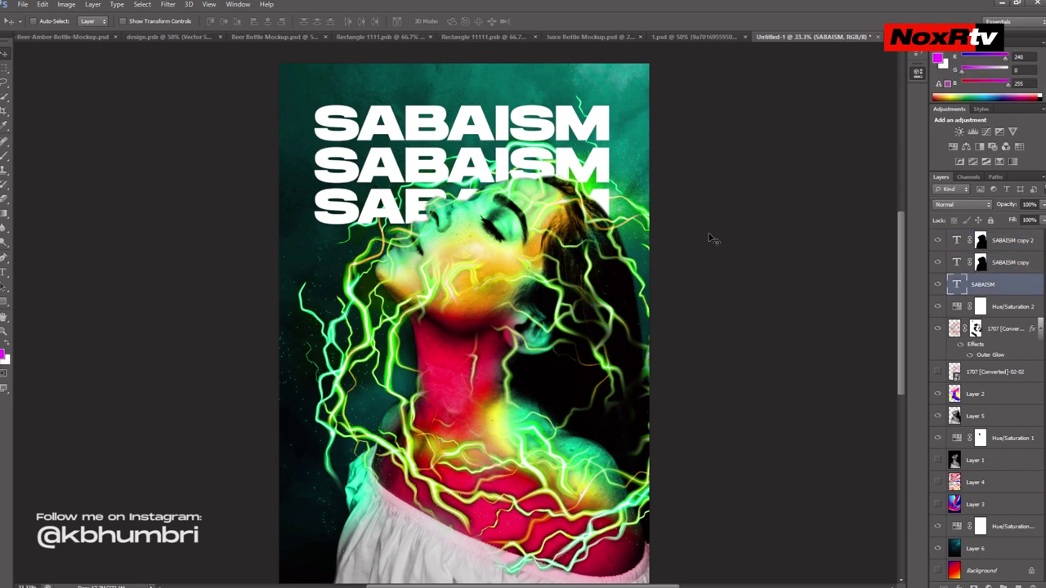
drag(507, 167, 508, 243)
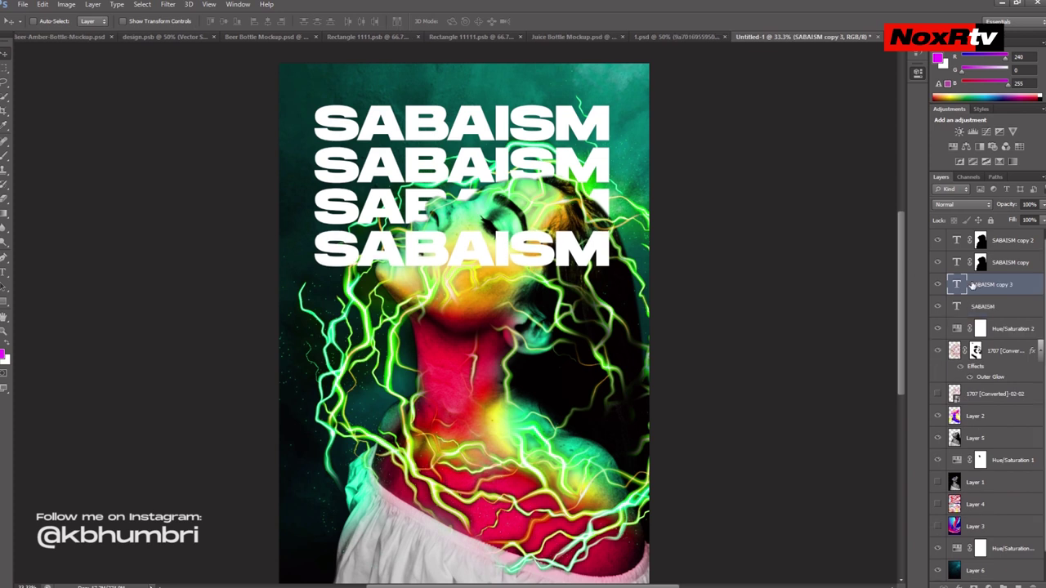
ctrl+click(980, 263)
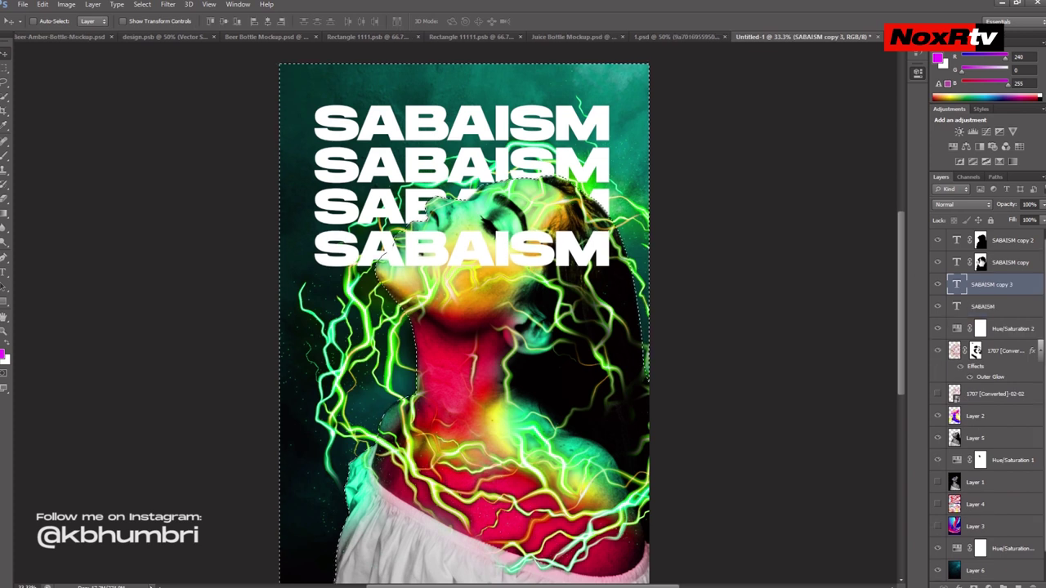
click(973, 580)
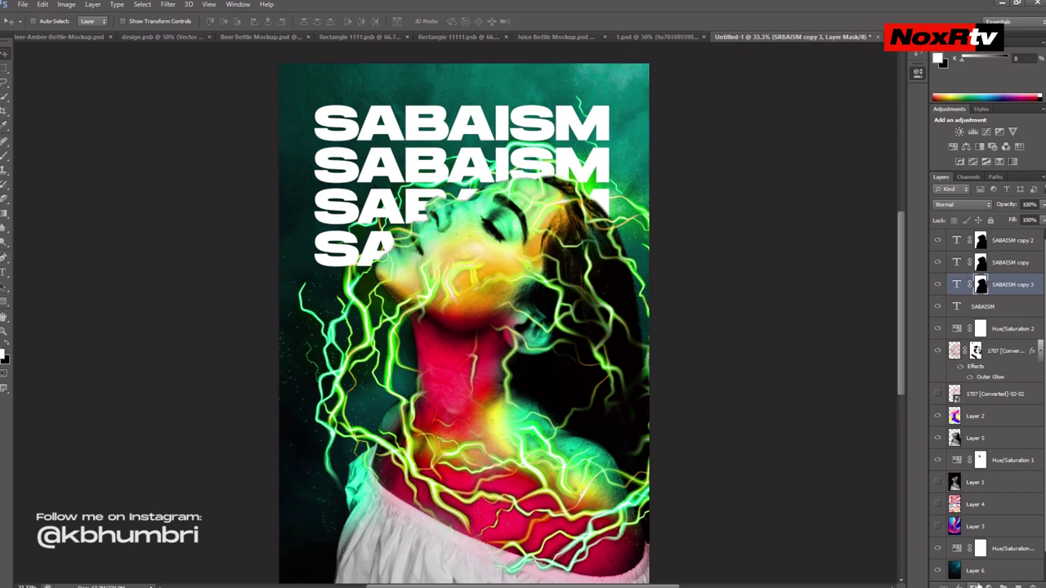
Move the figure and Hue/Saturation 2 layers to the top of the stack
click(1010, 333)
shift+click(1005, 354)
drag(1005, 355, 1005, 234)
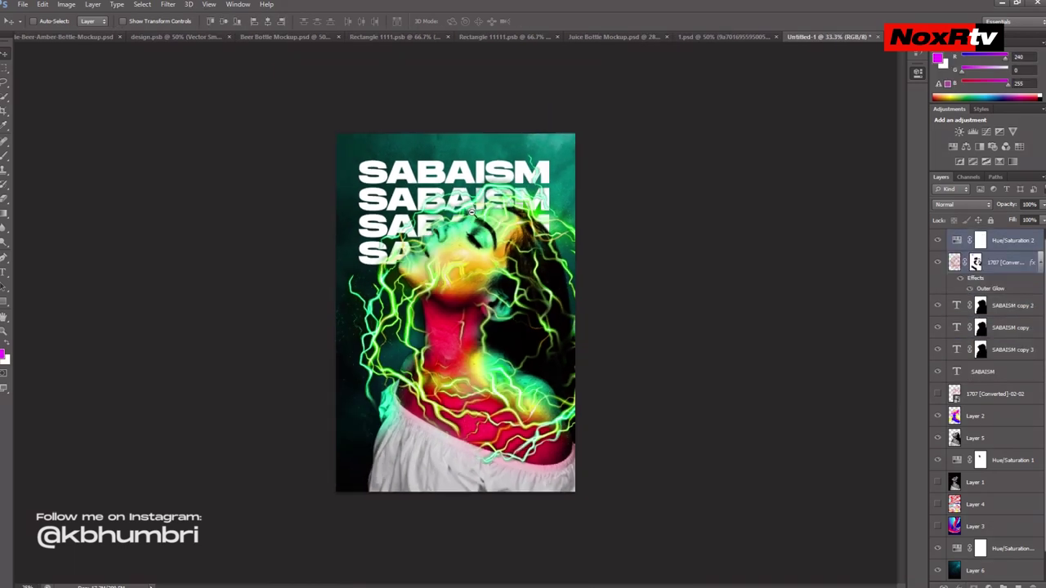
scroll(471, 210, up, 1)
scroll(482, 237, up, 1)
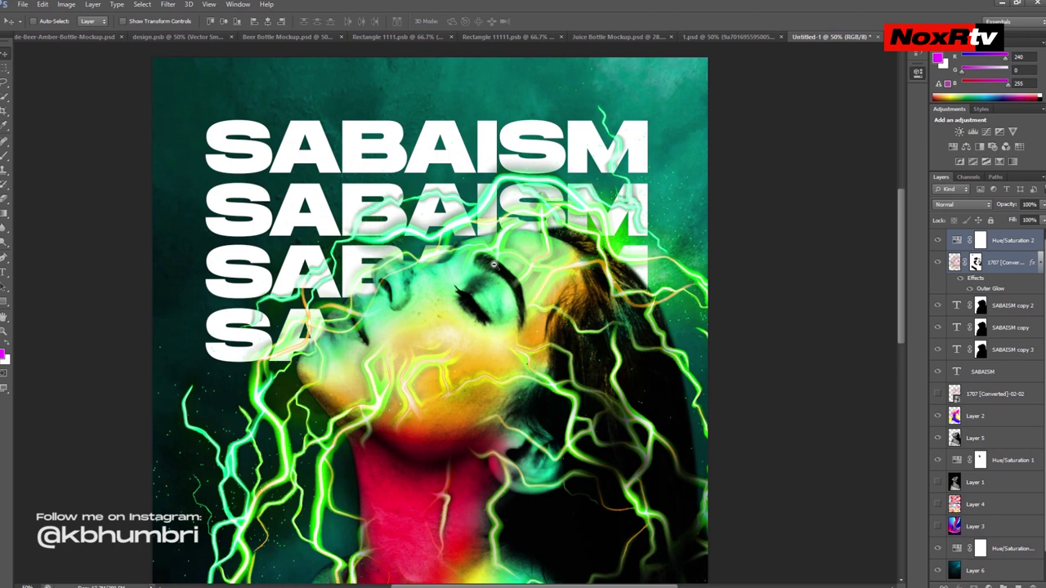
scroll(494, 263, down, 2)
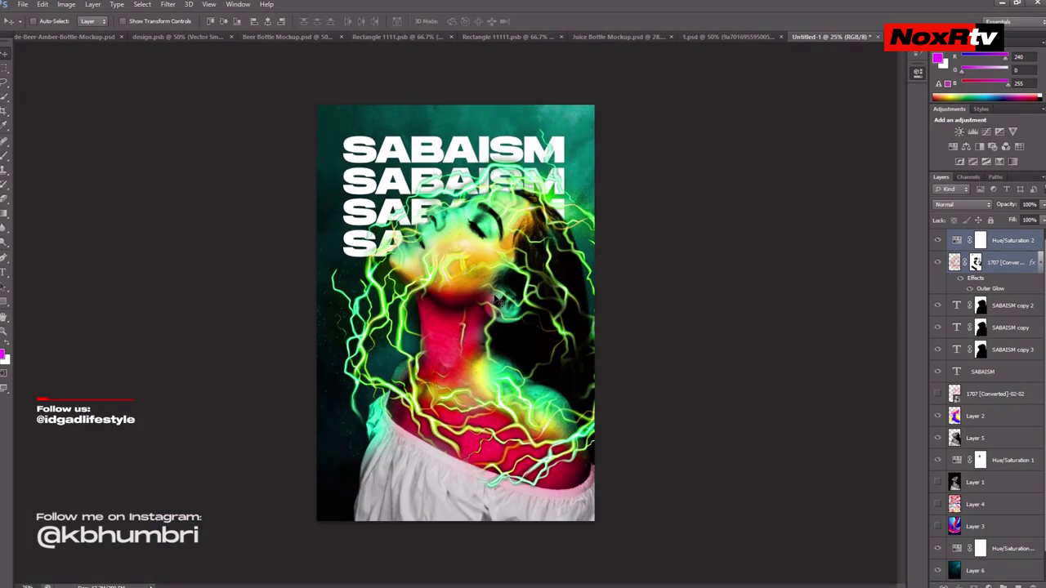
Duplicate the SABAISM headline into additional rows further down the poster
click(1010, 305)
shift+click(1006, 350)
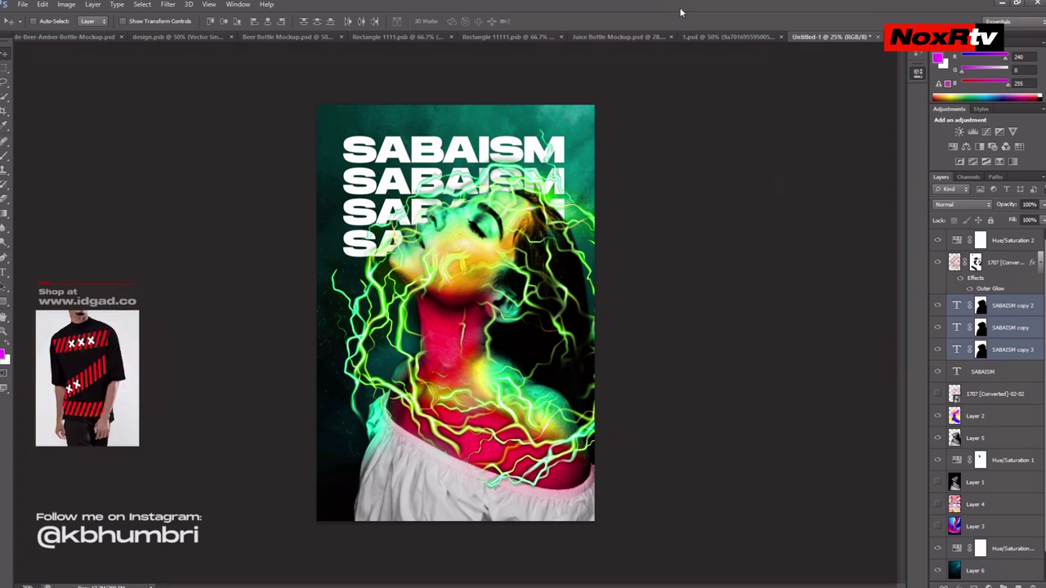
click(998, 371)
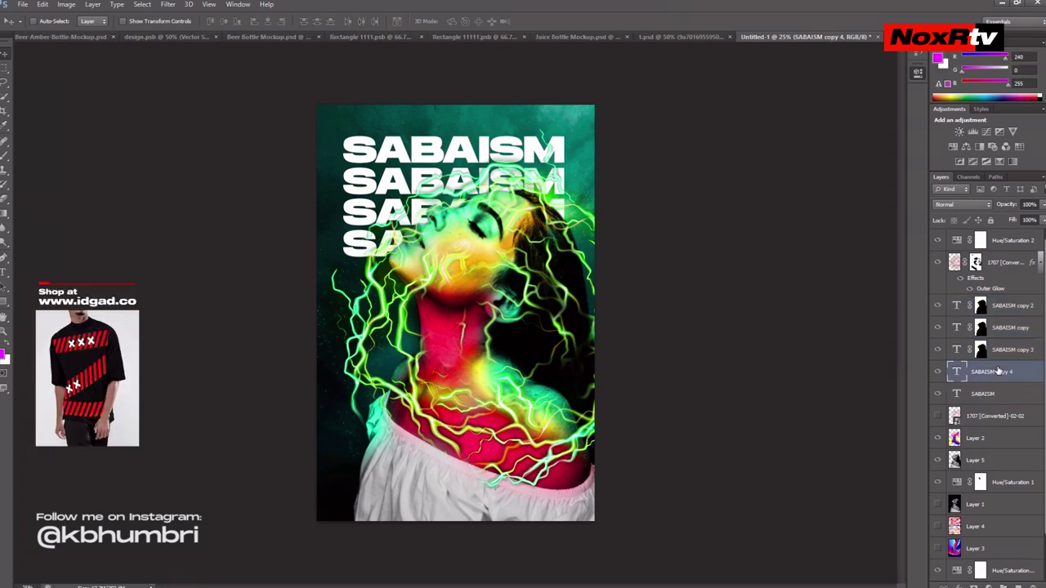
drag(998, 372, 997, 296)
drag(480, 190, 482, 308)
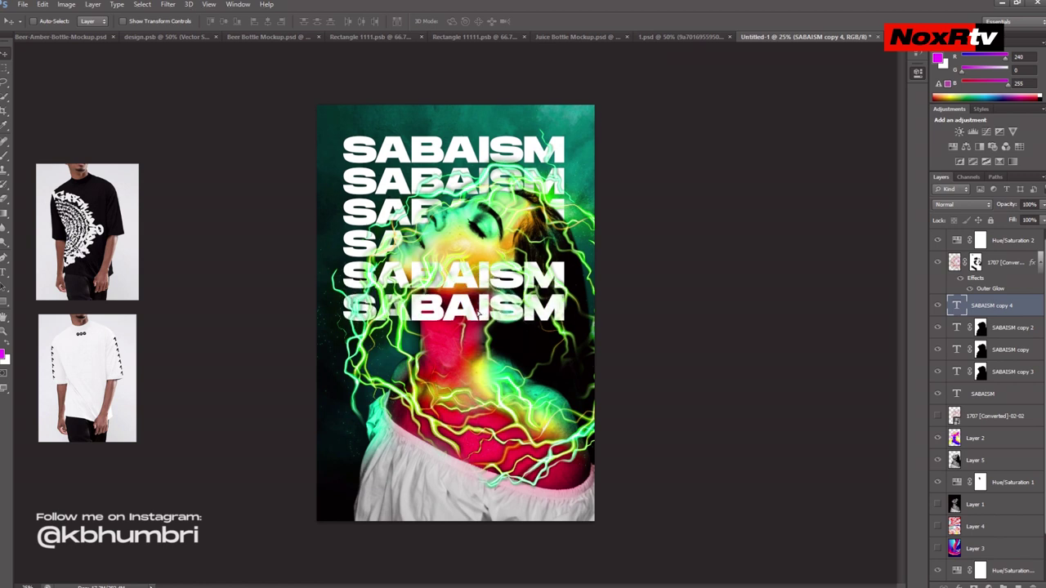
shift+click(991, 327)
drag(536, 275, 540, 305)
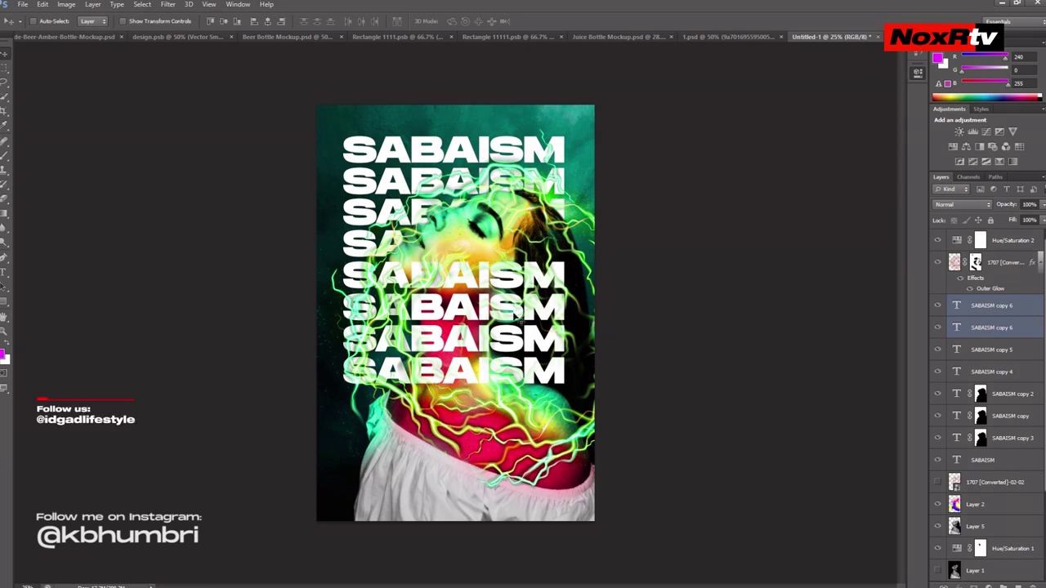
mouse_move(515, 319)
mouse_down()
mouse_move(513, 395)
mouse_move(509, 380)
mouse_up()
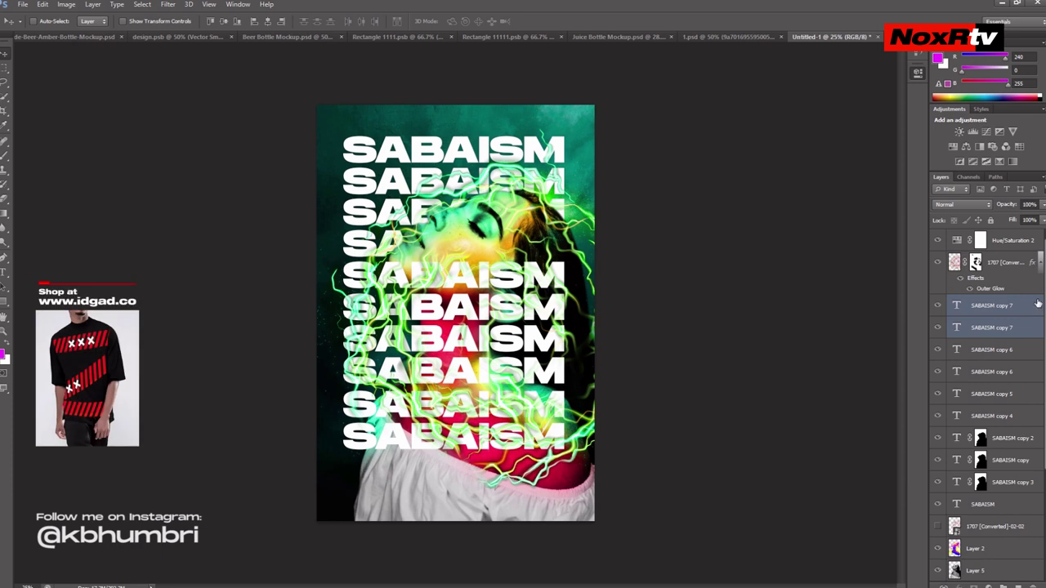
Merge SABAISM copy 4, 5 and 6 into one layer masked behind the woman
click(986, 415)
shift+click(983, 371)
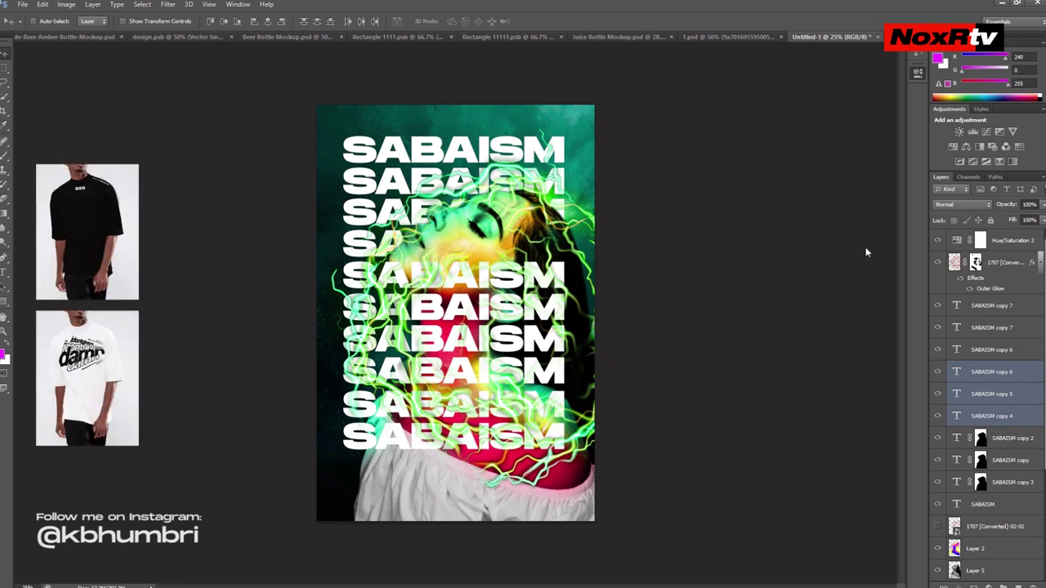
key(ctrl+e)
ctrl+click(954, 372)
click(968, 584)
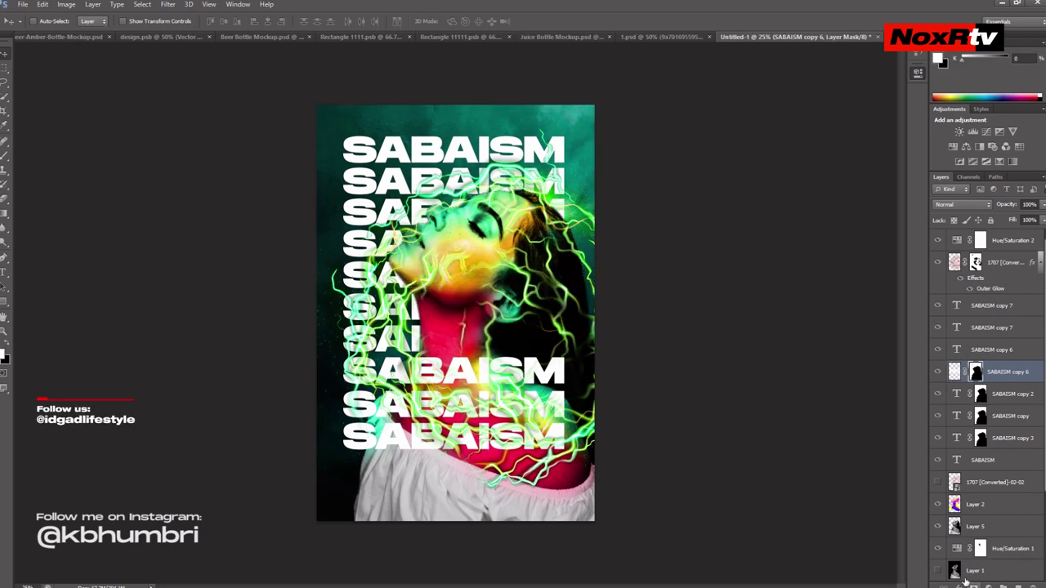
Add a SABAISM copy 7 row at the poster bottom and check its visibility
click(991, 350)
drag(529, 435, 528, 535)
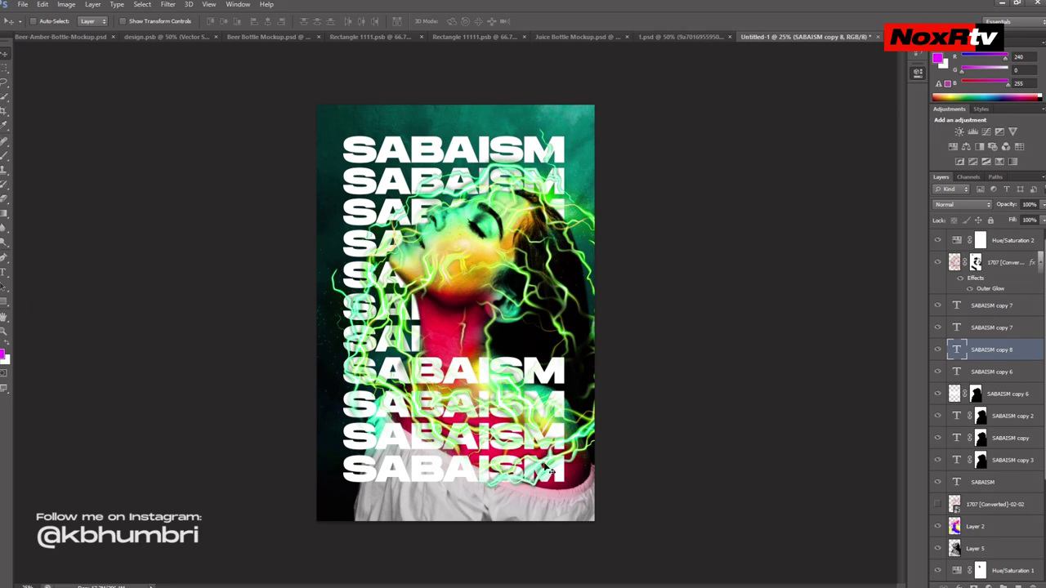
click(1003, 305)
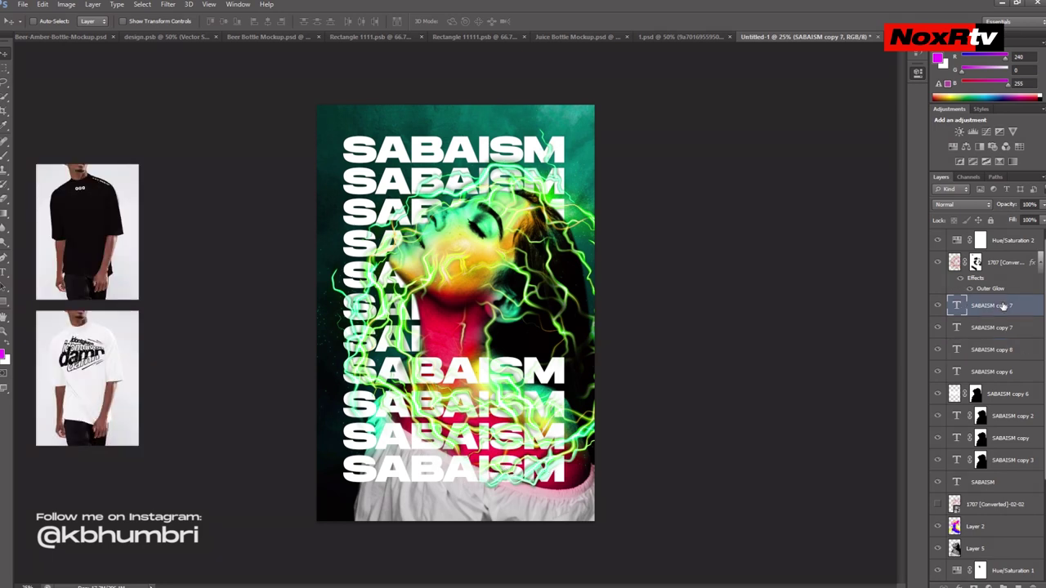
shift+click(1014, 460)
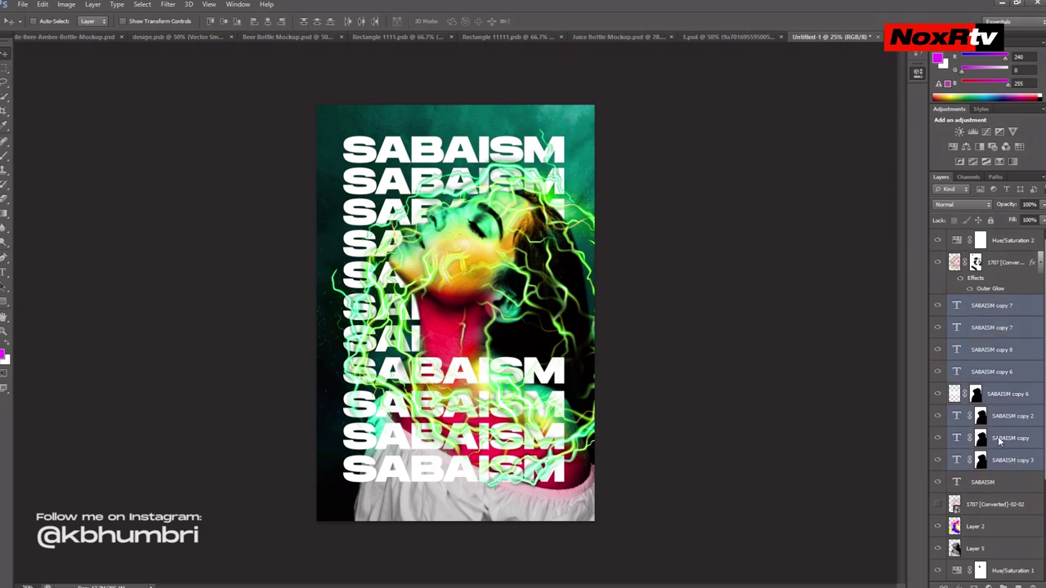
shift+click(1017, 485)
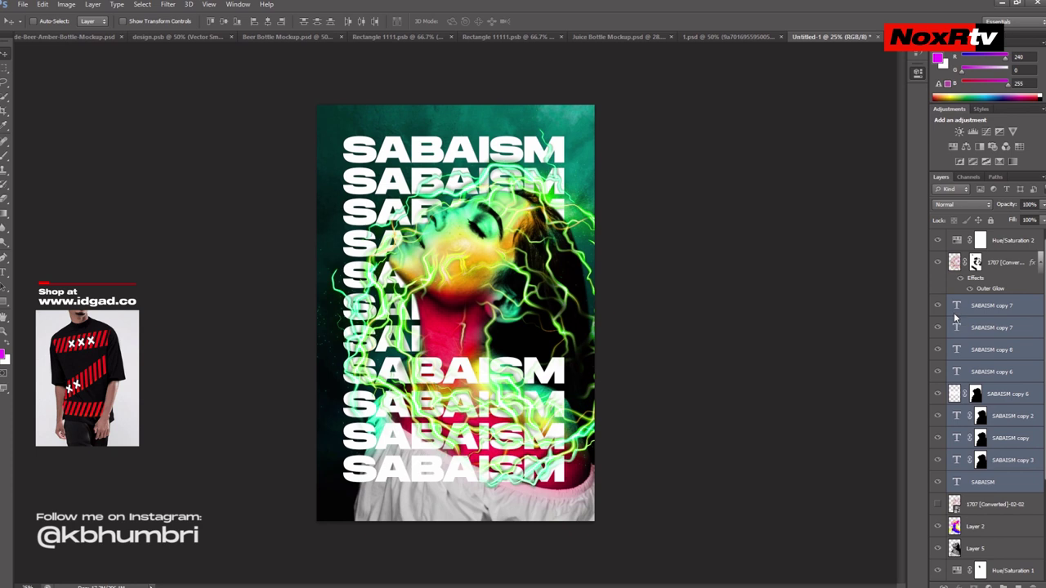
click(997, 309)
click(938, 306)
click(938, 305)
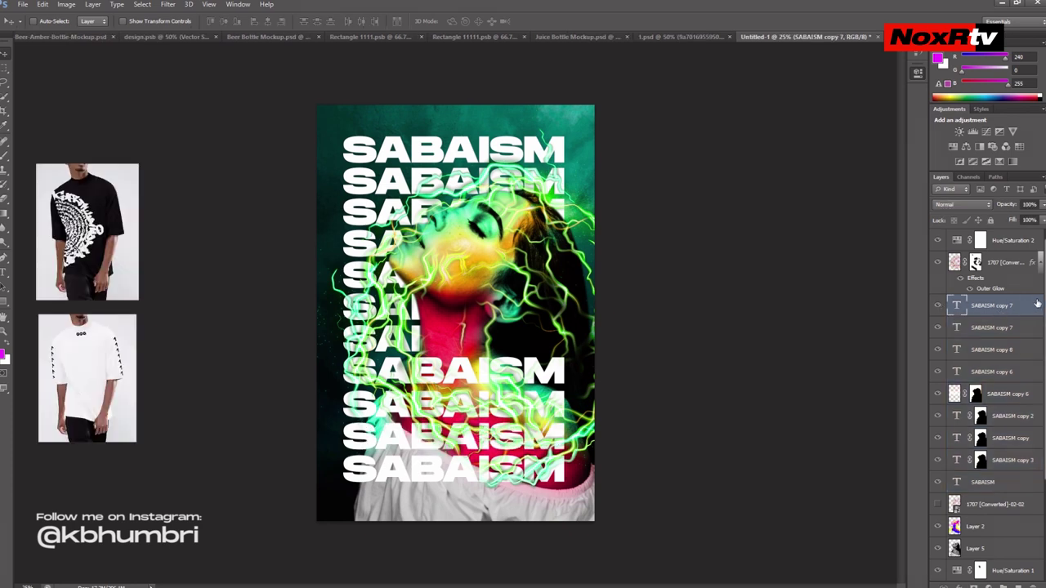
key(space)
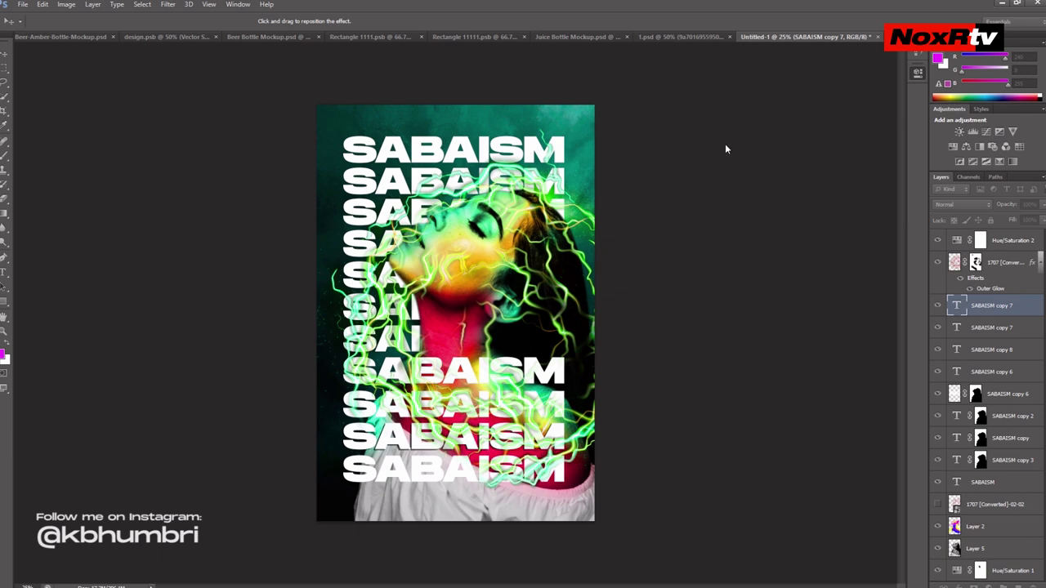
Give SABAISM copy 7 Bevel & Emboss, Outer Glow and Drop Shadow effects
key(h)
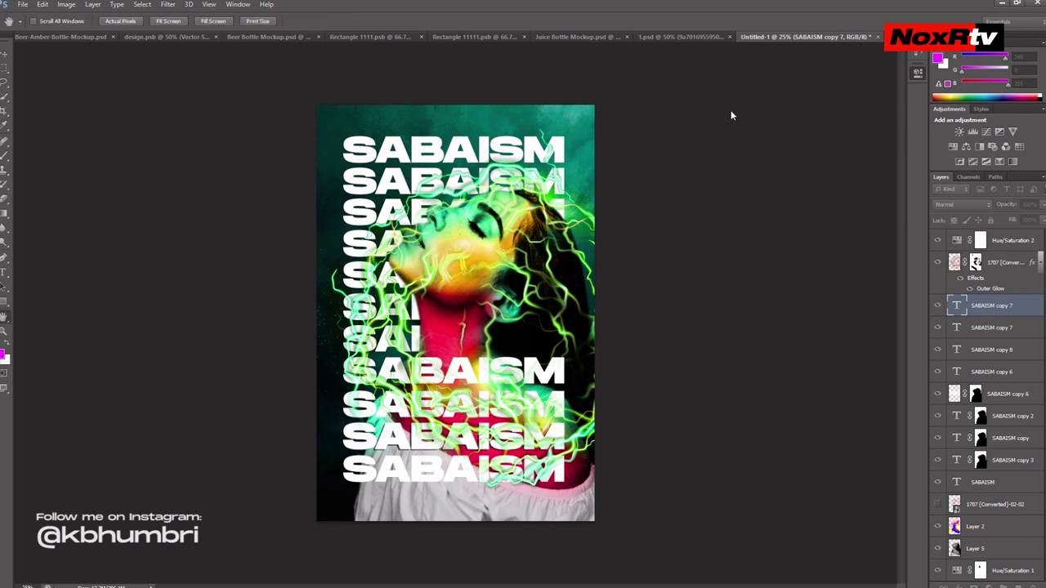
key(i)
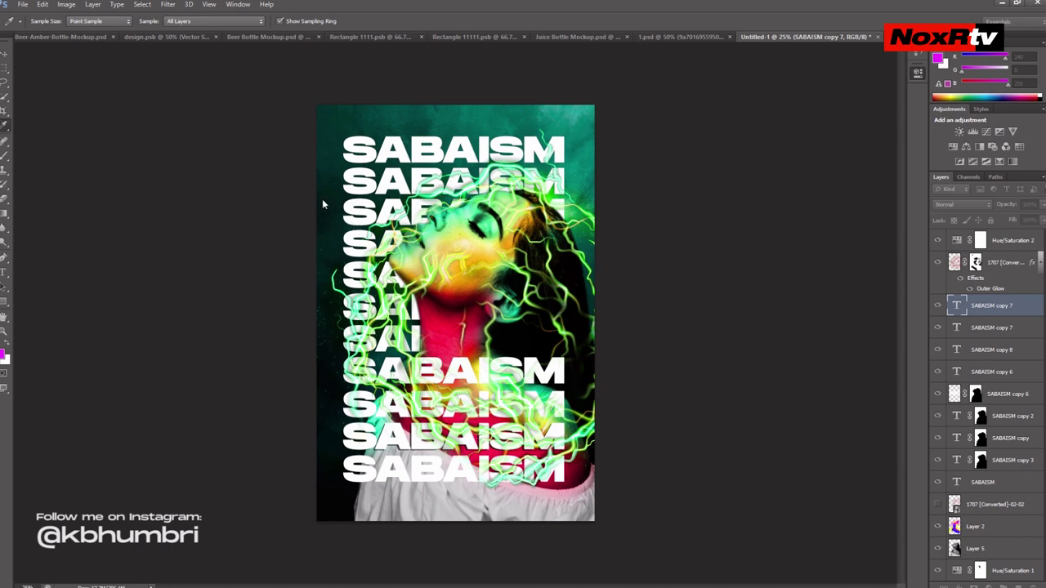
key(h)
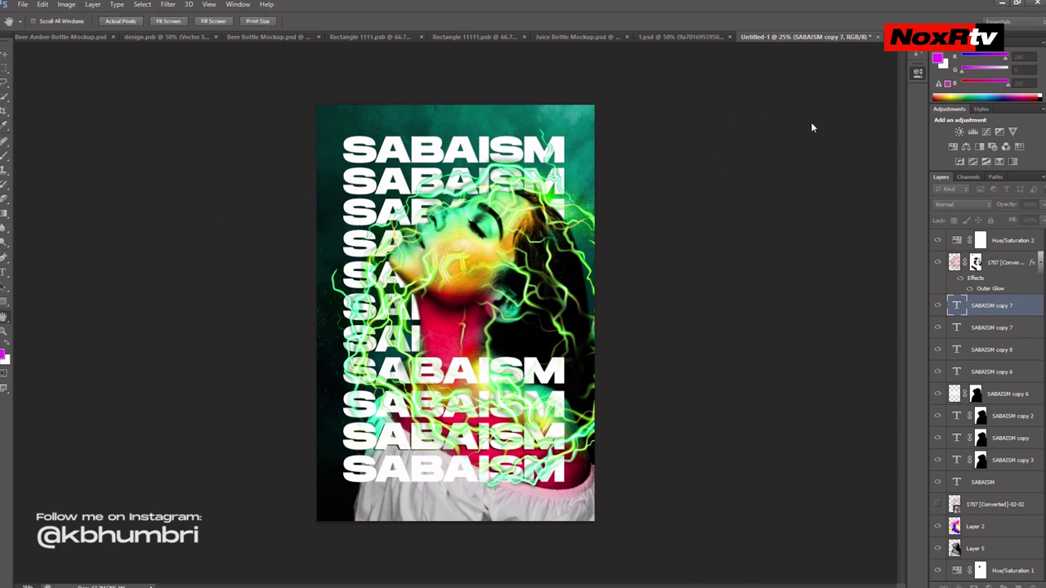
key(i)
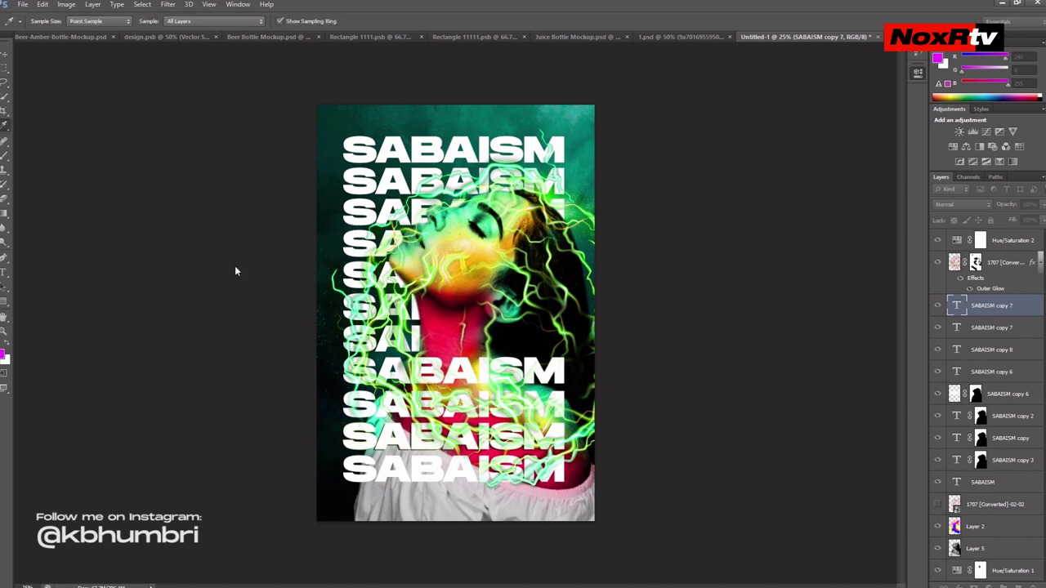
key(h)
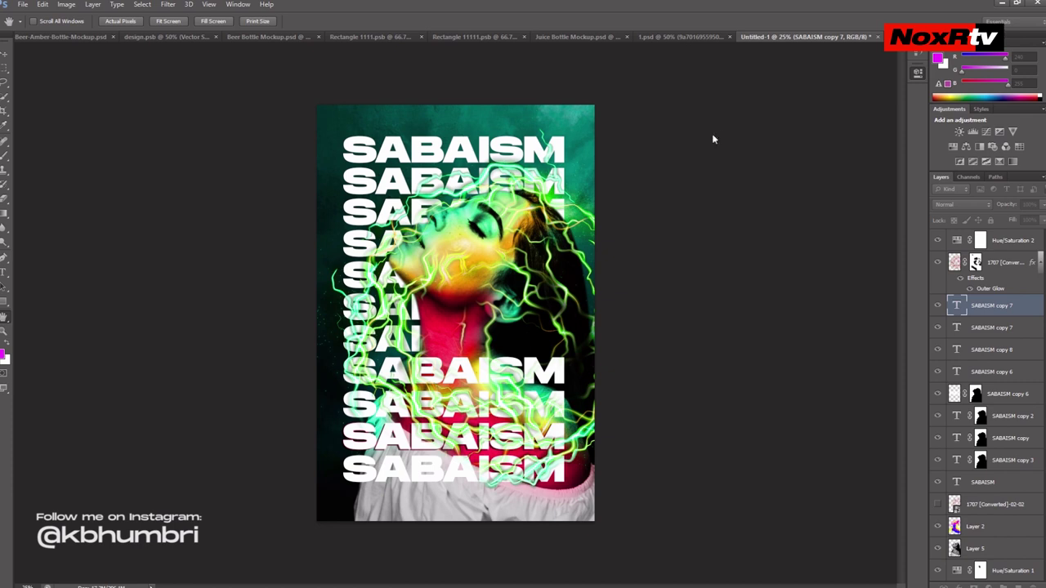
key(i)
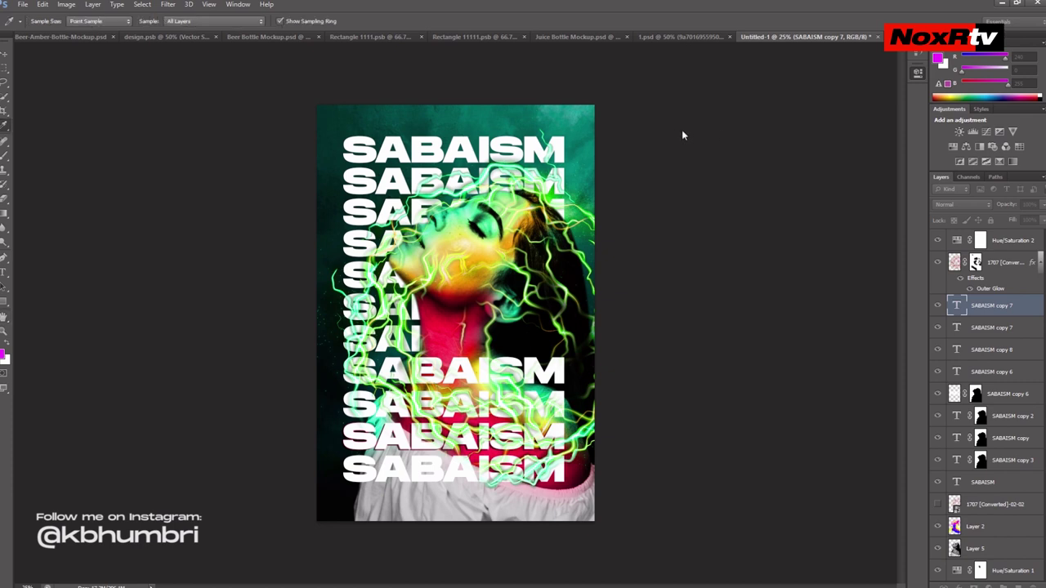
key(h)
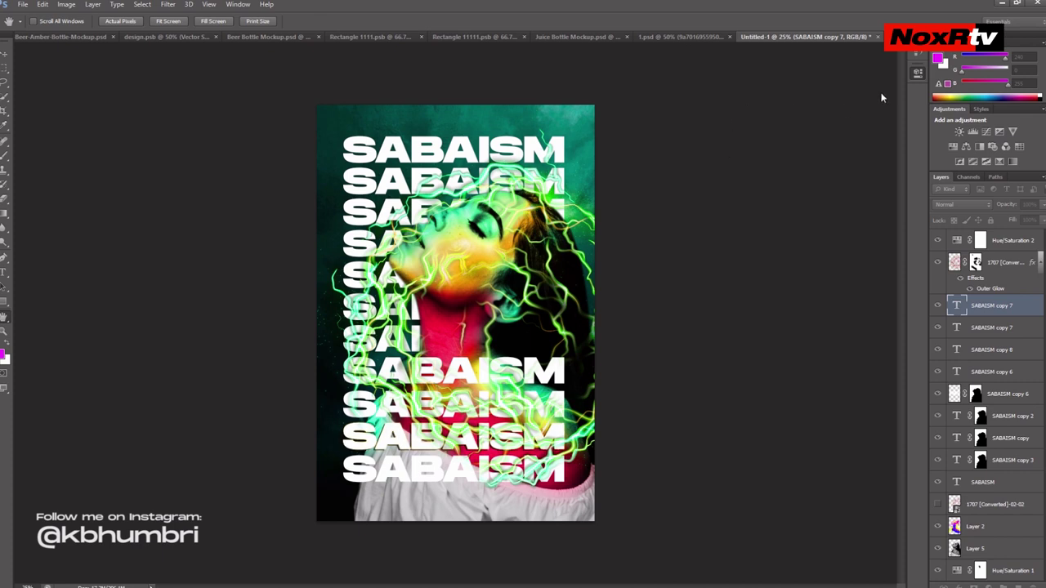
key(v)
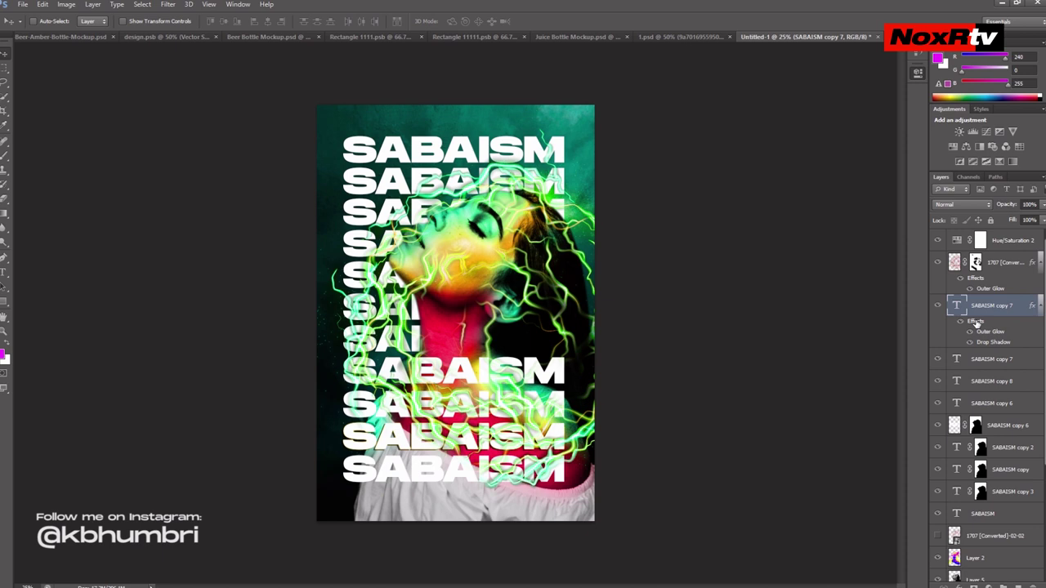
key(h)
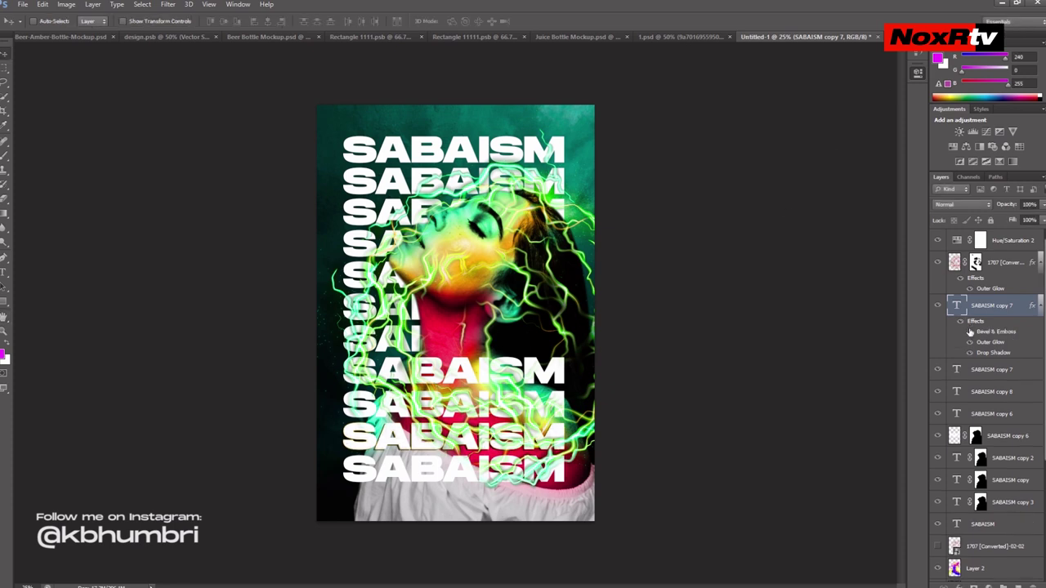
Paste the text layer effects onto the SABAISM and SABAISM copy layers
scroll(988, 368, down, 2)
click(991, 303)
shift+click(982, 457)
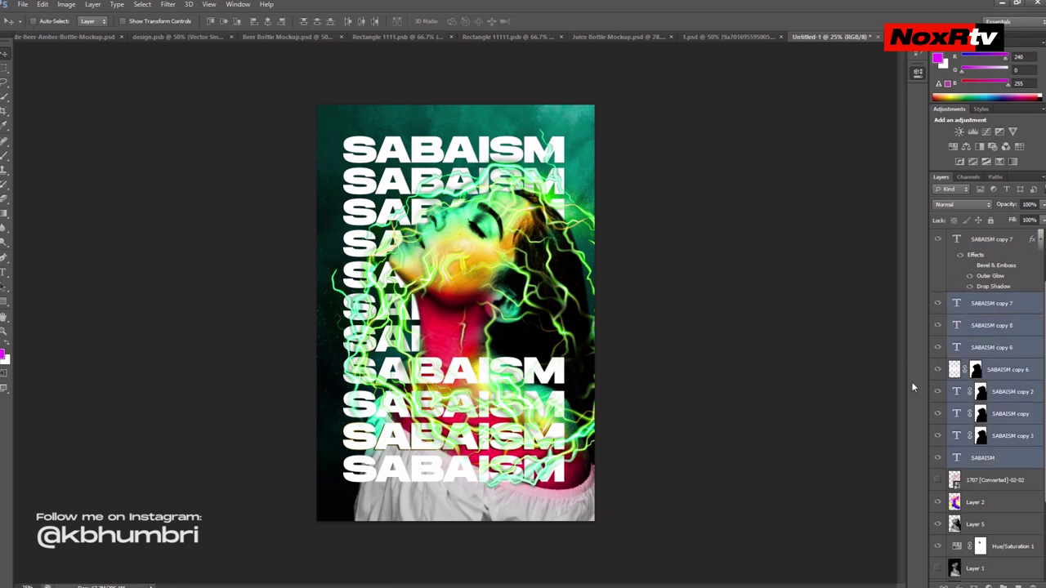
click(1002, 457)
click(1004, 436)
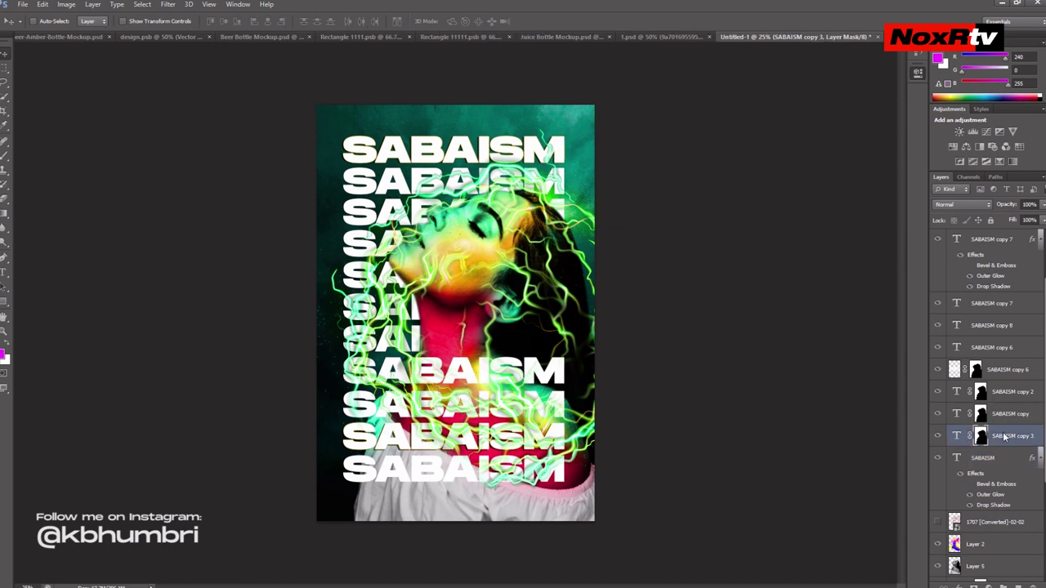
click(1010, 414)
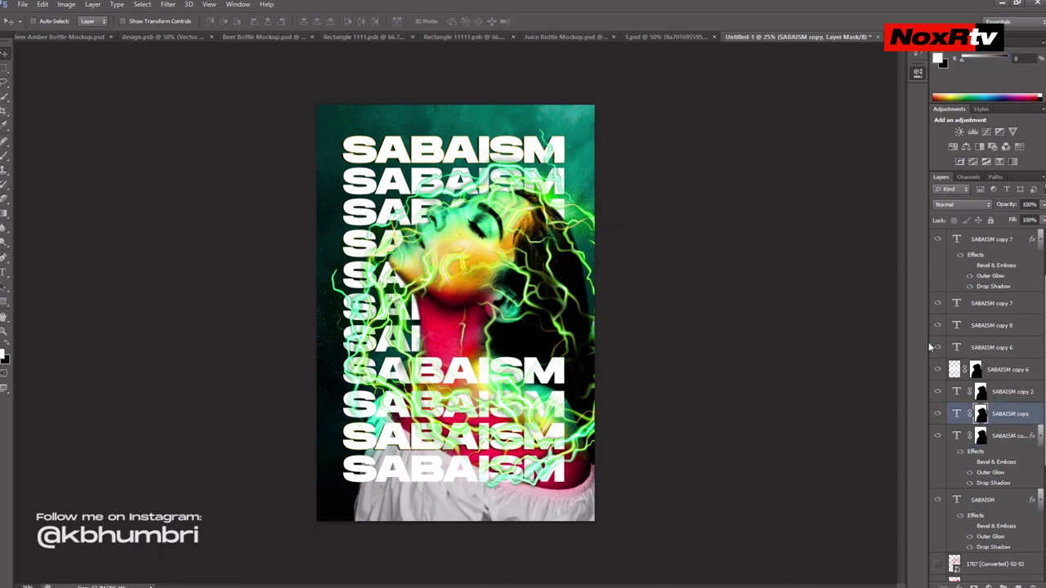
key(ctrl+alt+v)
Paste the same effects onto SABAISM copy 2, copy 6, copy 8 and copy 7
click(1011, 392)
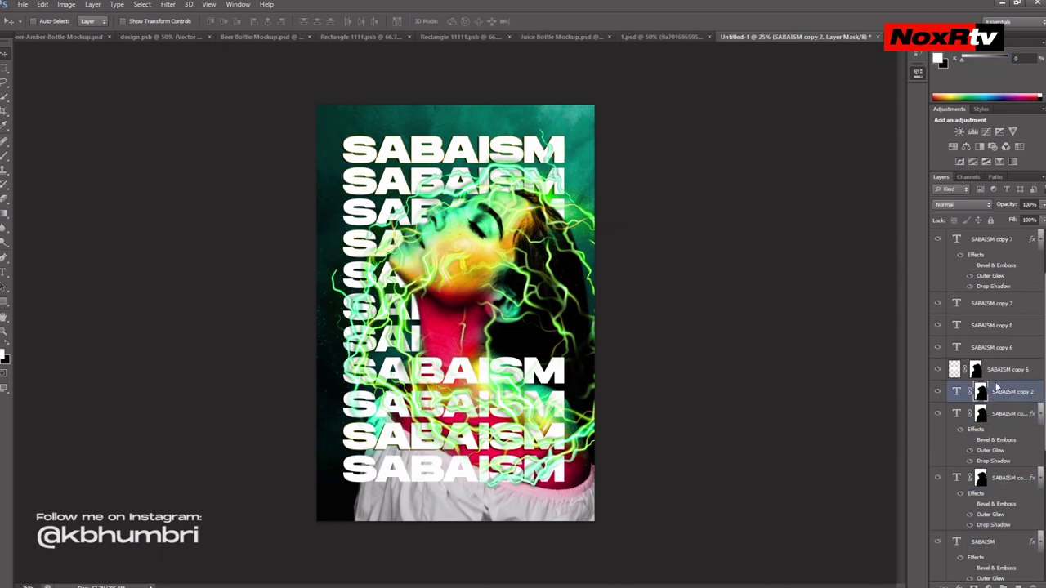
key(ctrl+alt+v)
click(997, 347)
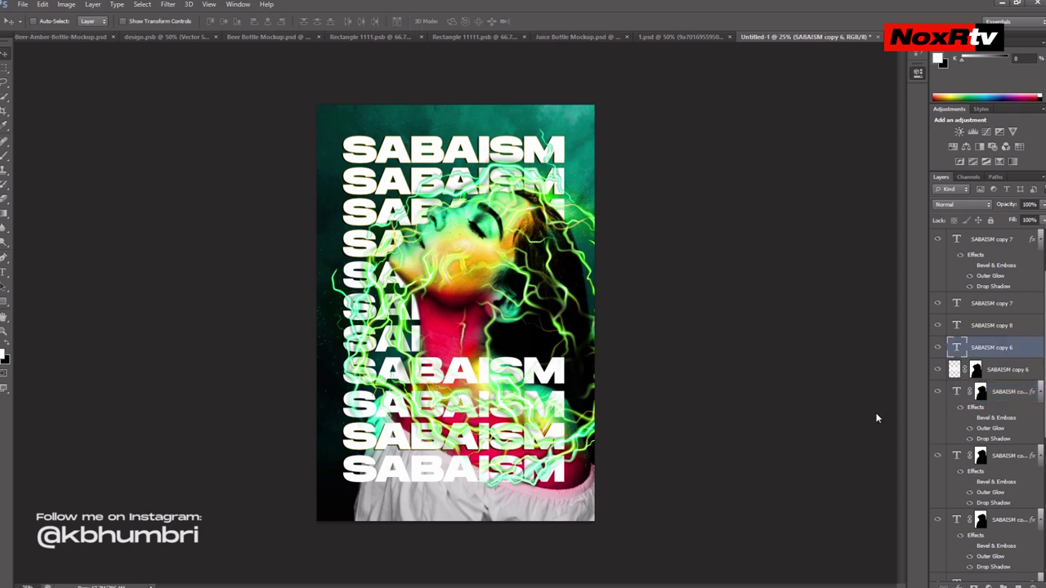
key(ctrl+alt+v)
click(1007, 326)
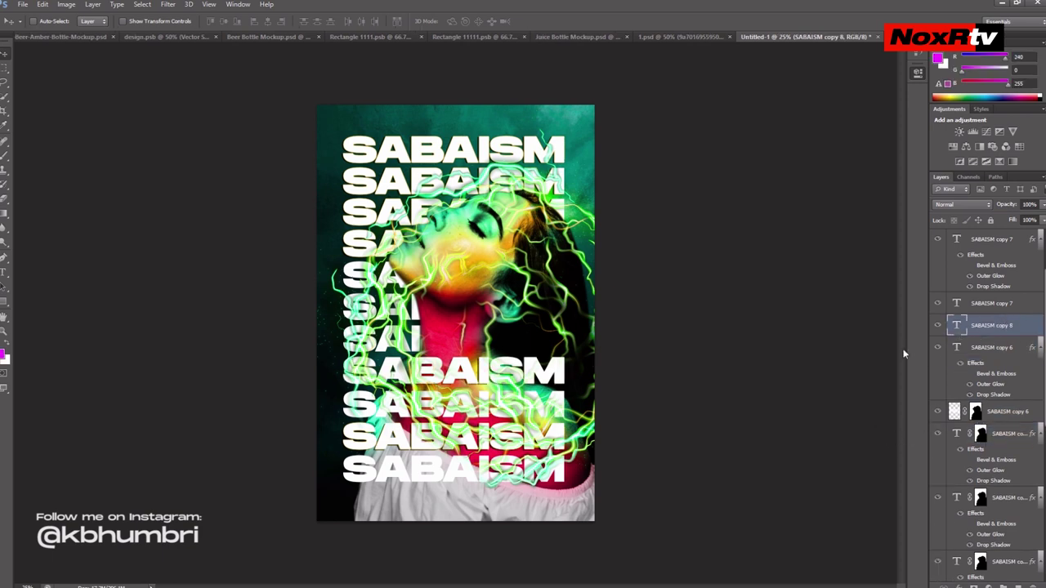
key(ctrl+alt+v)
key(alt+bracketright)
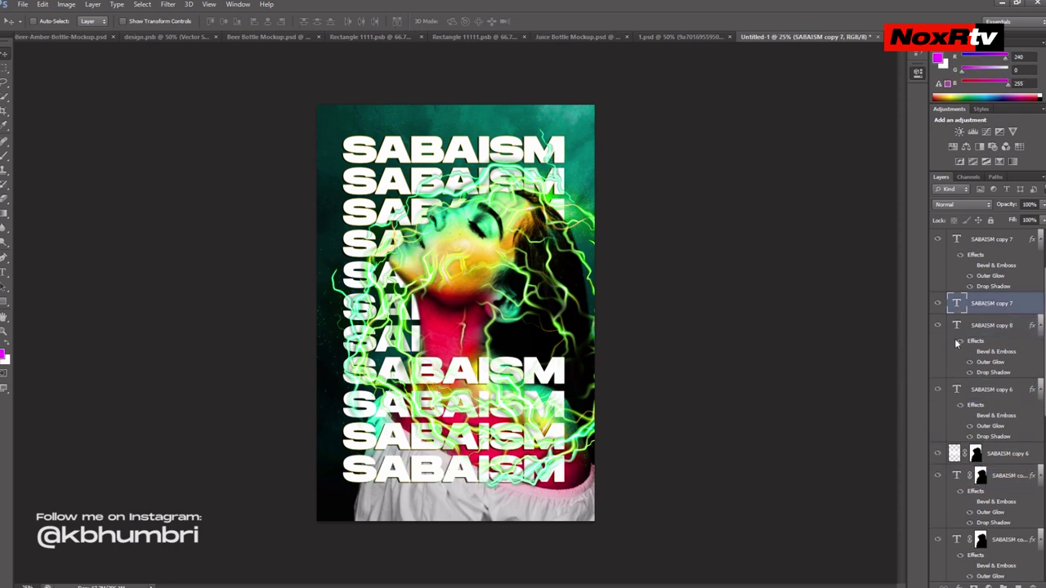
key(ctrl+alt+v)
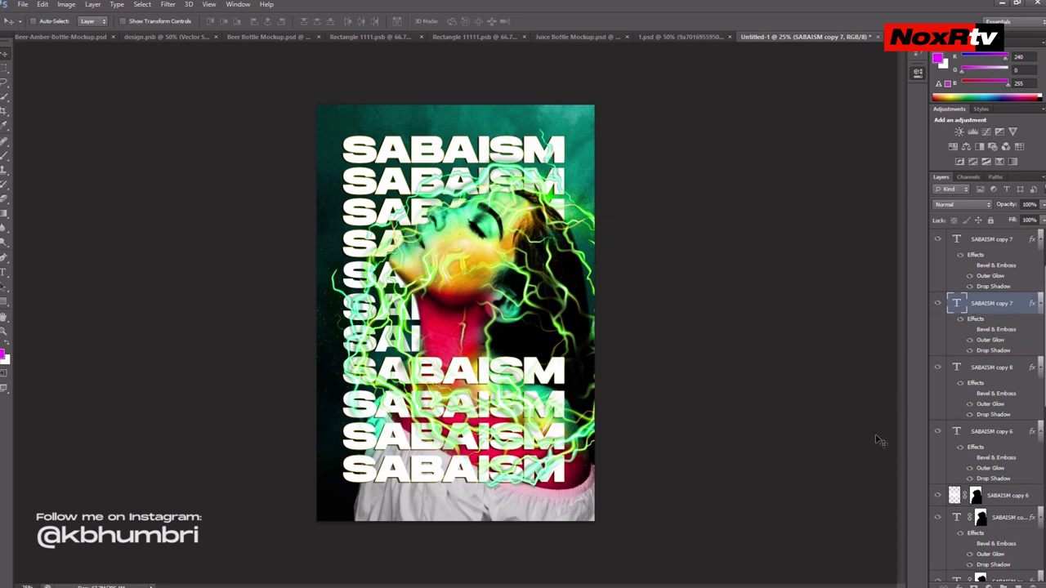
Toggle SABAISM rows off and on to compare, then make all text rows visible
scroll(988, 270, up, 1)
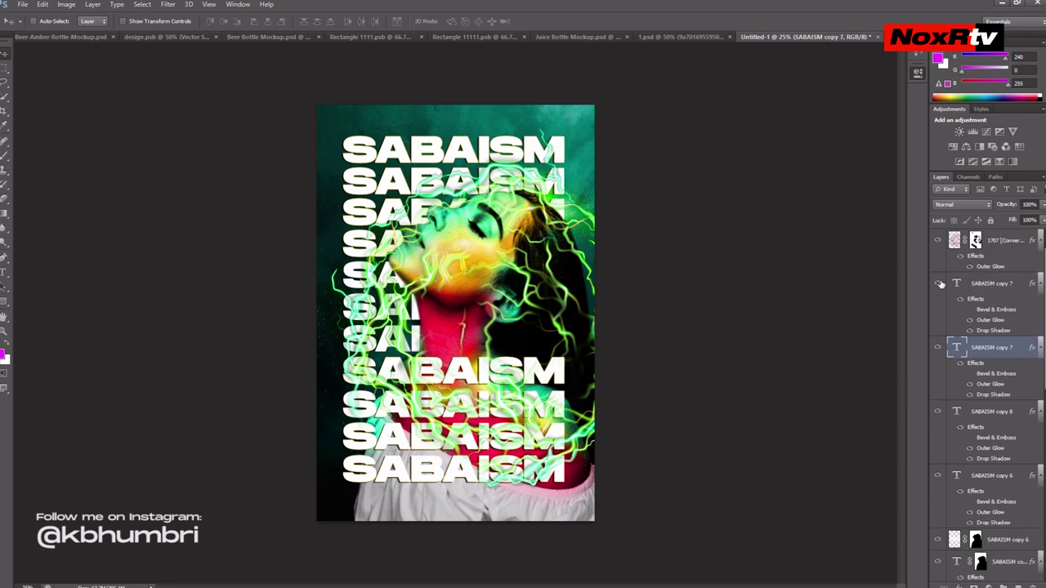
scroll(965, 299, down, 1)
scroll(964, 299, down, 5)
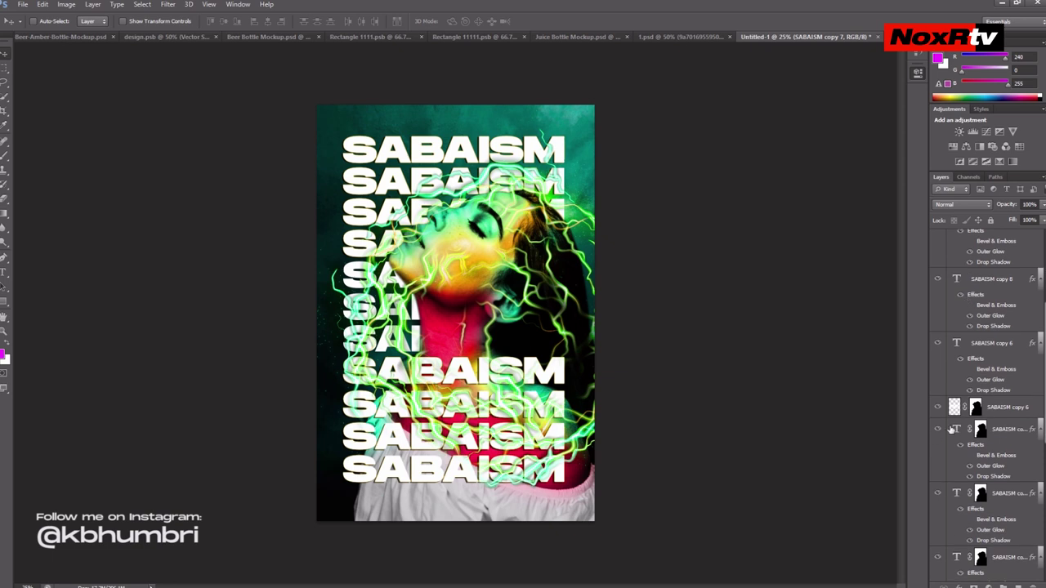
scroll(951, 431, down, 5)
click(937, 426)
click(937, 425)
click(939, 489)
click(938, 489)
click(938, 488)
click(938, 489)
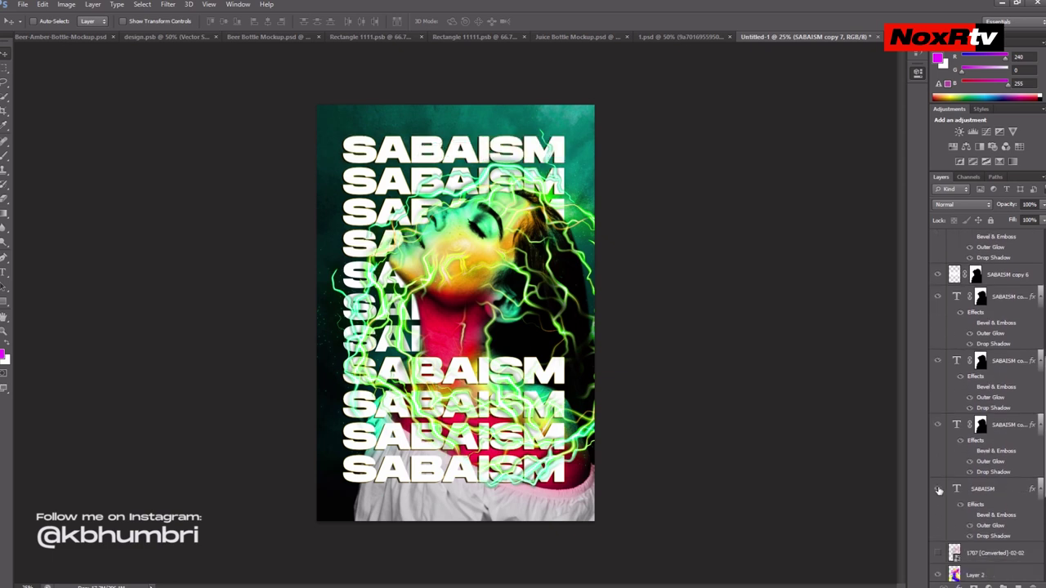
click(937, 425)
click(937, 425)
scroll(939, 426, down, 1)
click(937, 467)
click(937, 467)
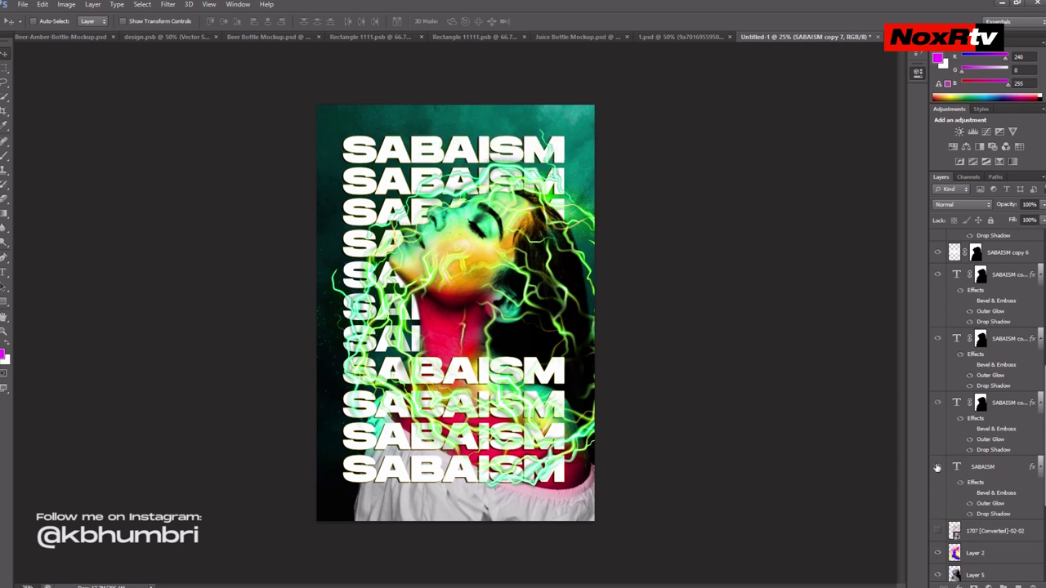
drag(938, 467, 940, 279)
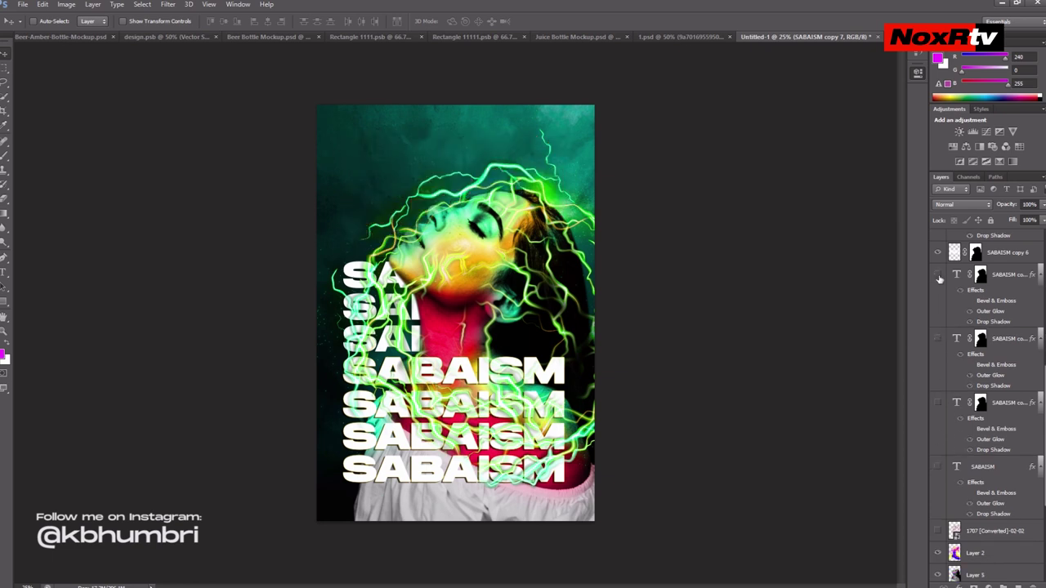
click(938, 276)
click(939, 277)
scroll(939, 279, up, 1)
click(938, 276)
click(938, 276)
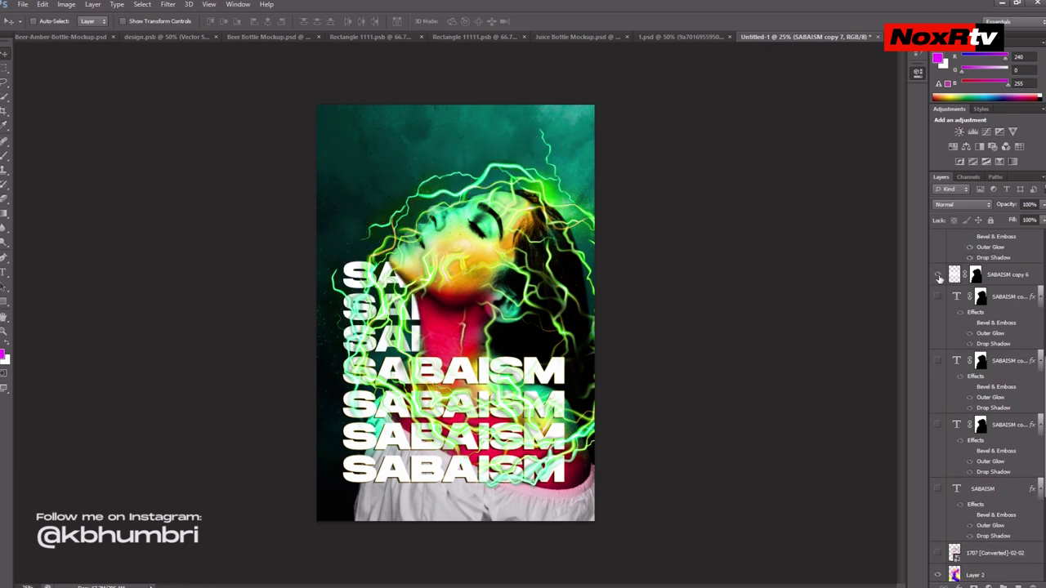
click(938, 277)
click(938, 276)
click(938, 277)
click(938, 276)
scroll(940, 367, down, 1)
drag(939, 468, 938, 276)
Merge the lower SABAISM text layers into SABAISM copy 6 and check the result
click(1005, 253)
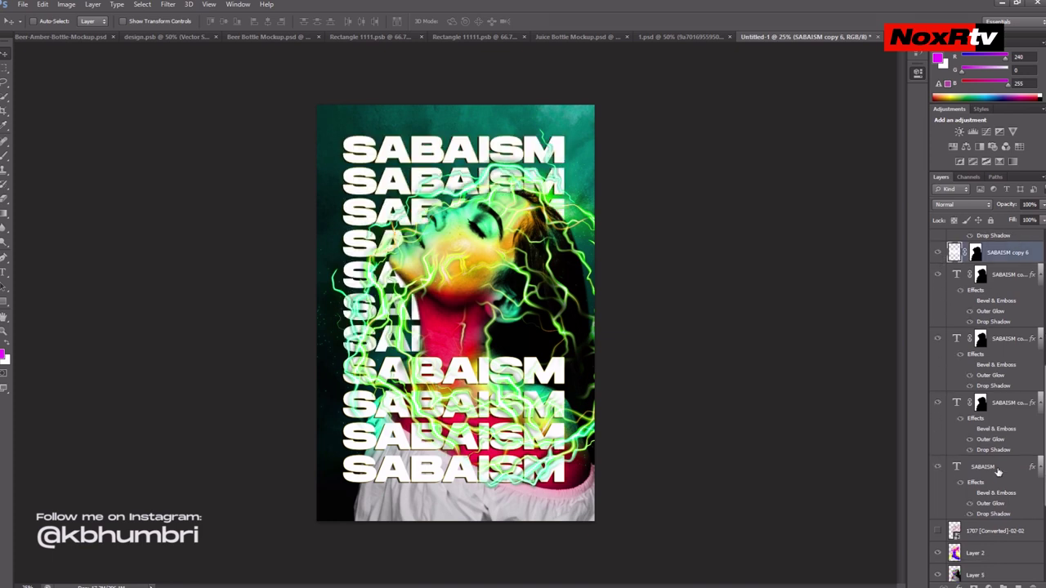
shift+click(997, 472)
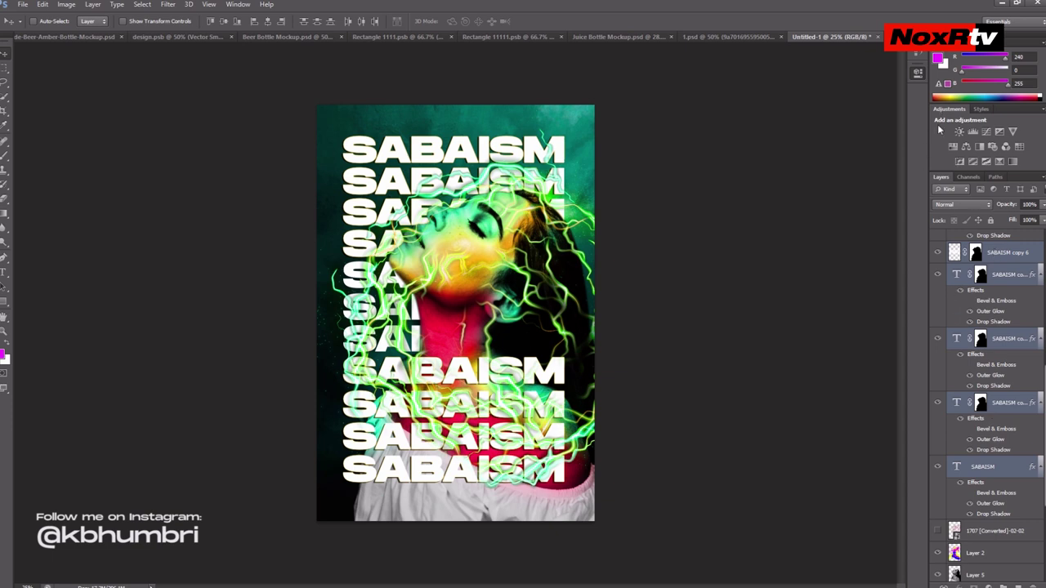
key(ctrl+e)
click(938, 350)
click(938, 350)
click(939, 350)
click(938, 349)
click(938, 350)
click(938, 350)
click(938, 350)
click(938, 350)
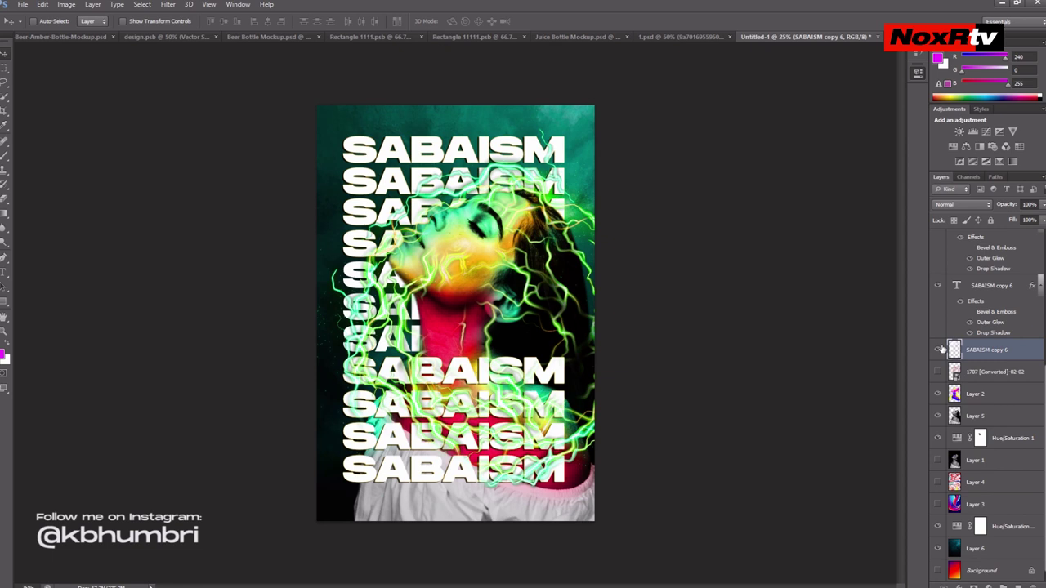
Merge the remaining SABAISM text layers into a single SABAISM copy 7 layer
scroll(989, 392, up, 3)
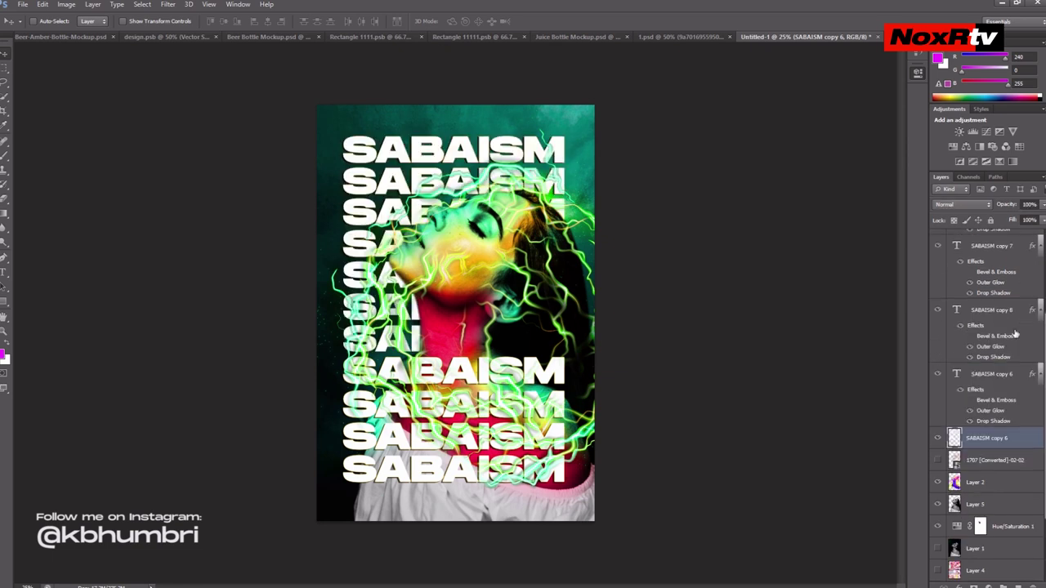
click(1002, 417)
scroll(1001, 415, up, 3)
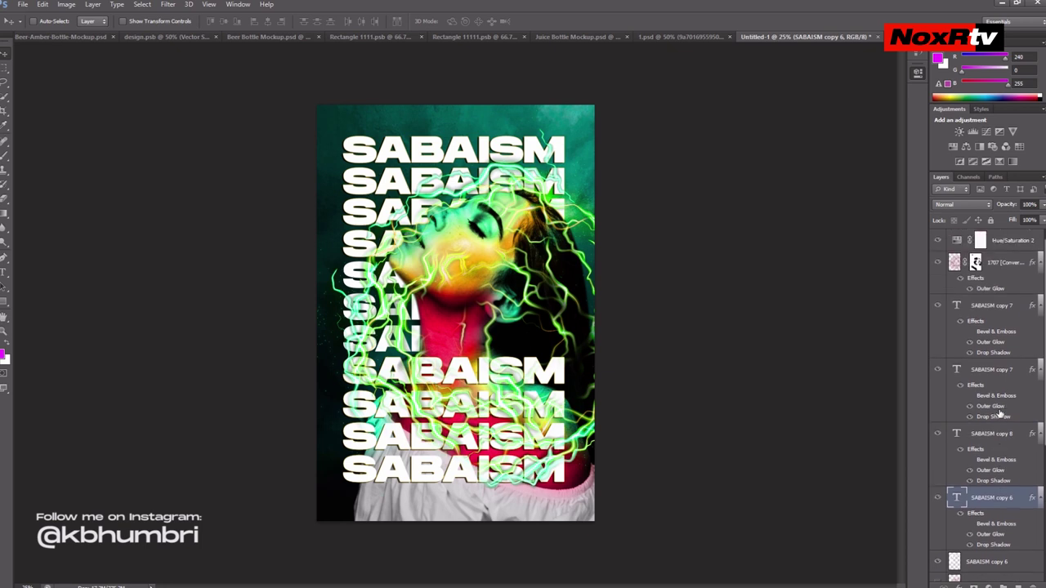
shift+click(991, 309)
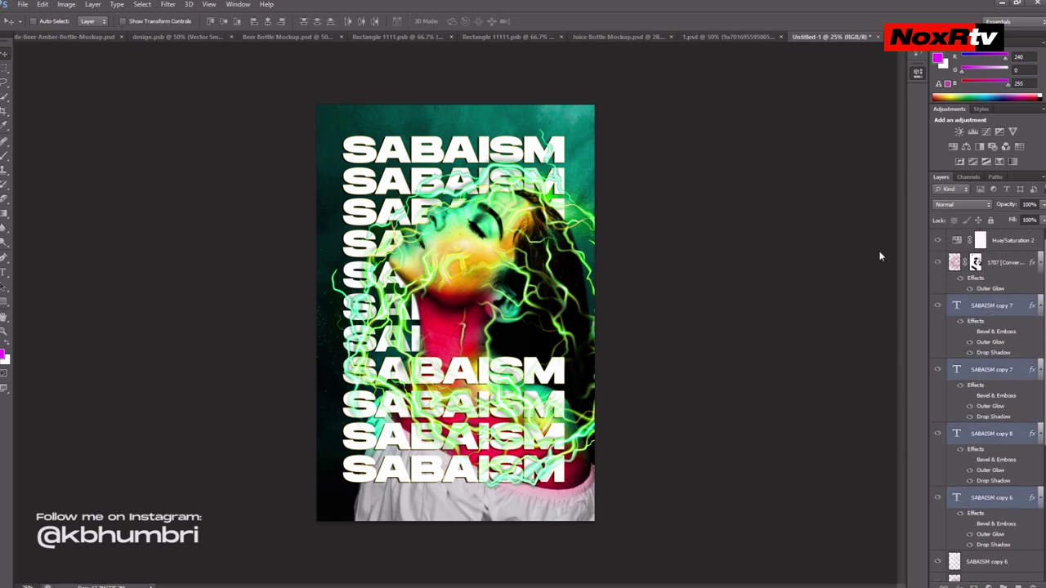
key(ctrl+e)
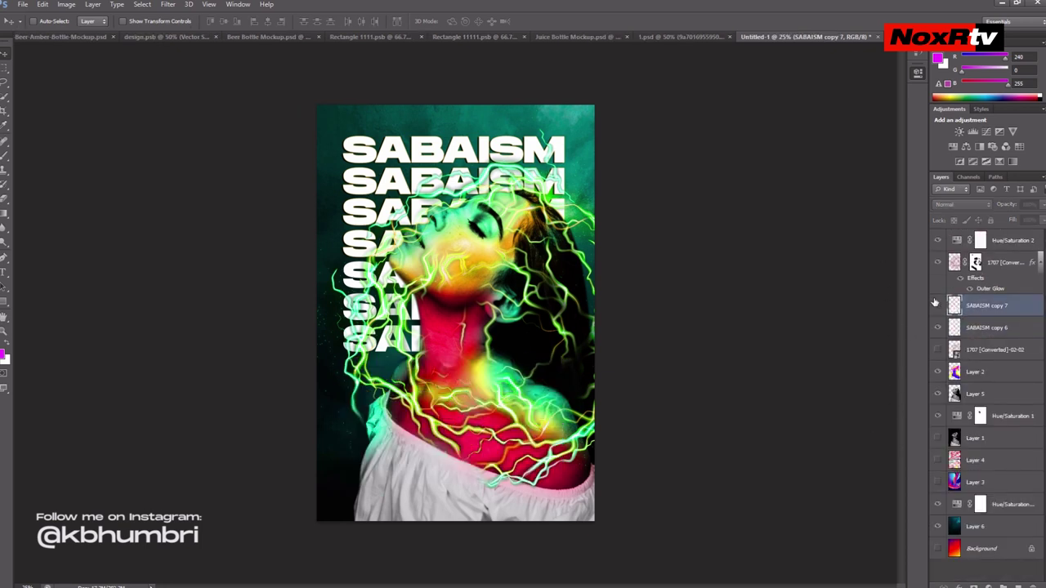
Add a new empty Layer 7 above 1707 [Converted]-02-02
click(984, 329)
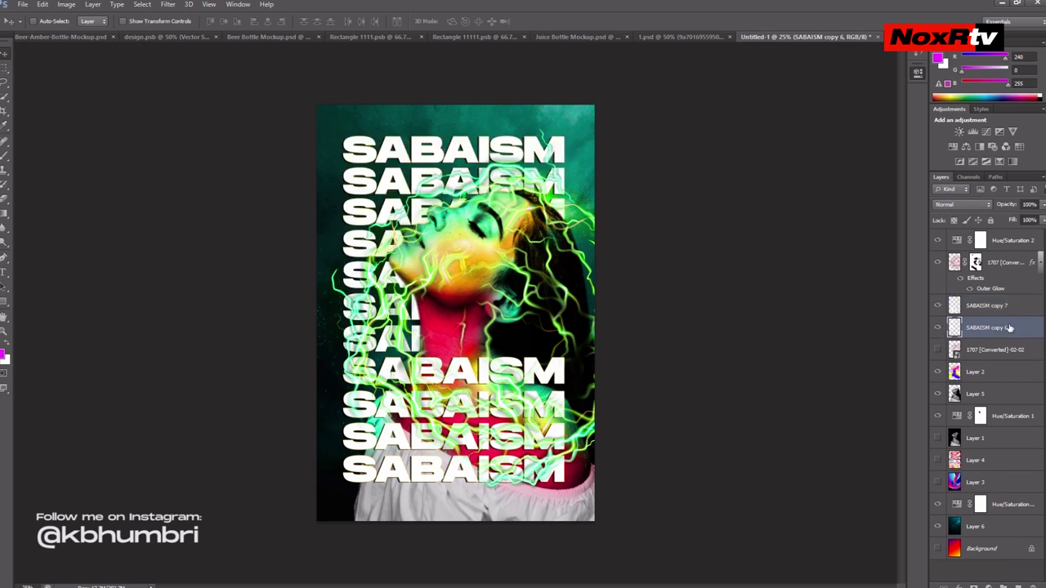
click(1002, 353)
click(1017, 585)
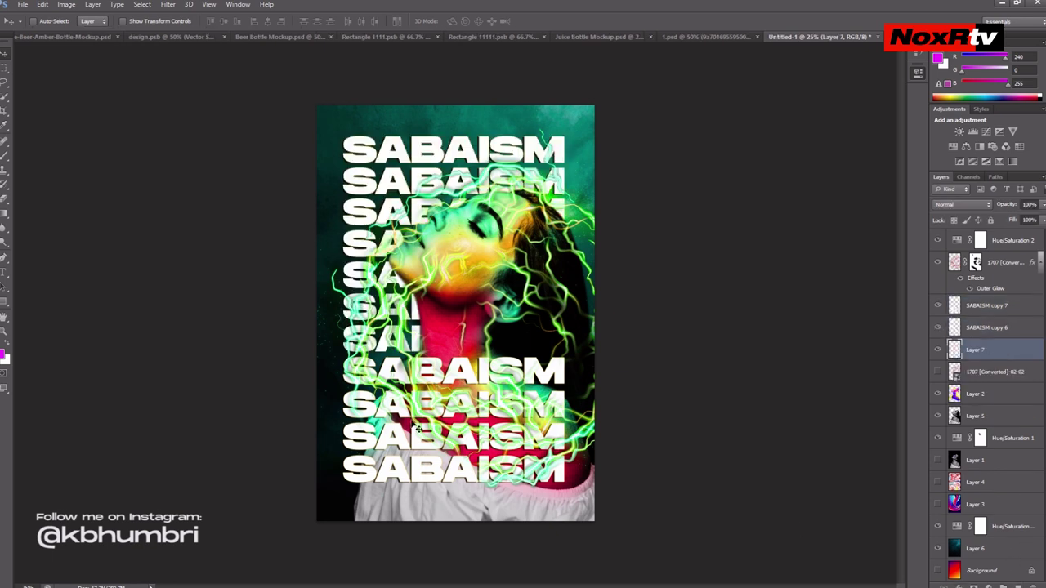
Fill Layer 7 with a dark gradient above SABAISM copy 6 and give it a layer mask
key(i)
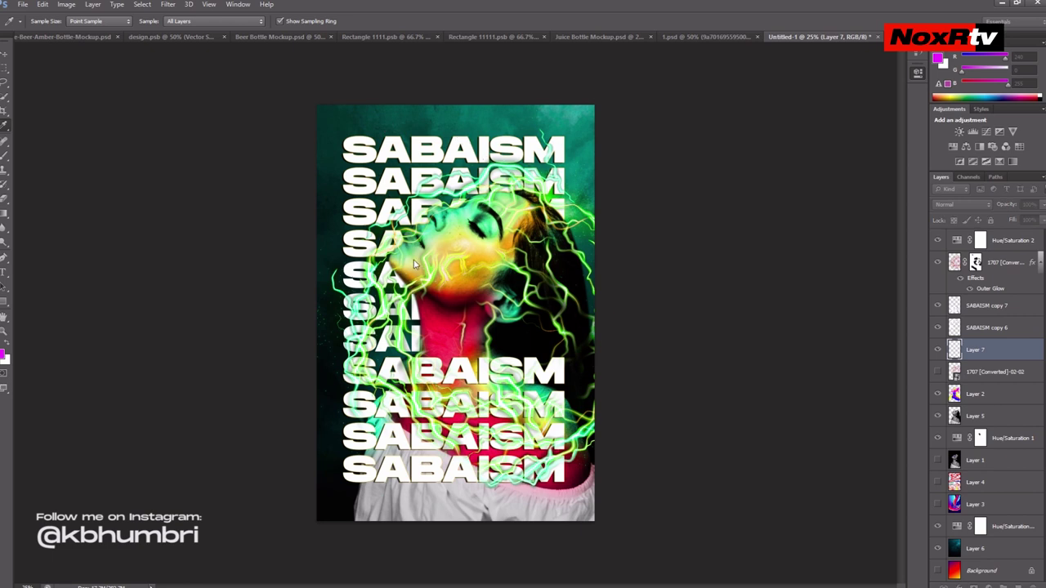
key(g)
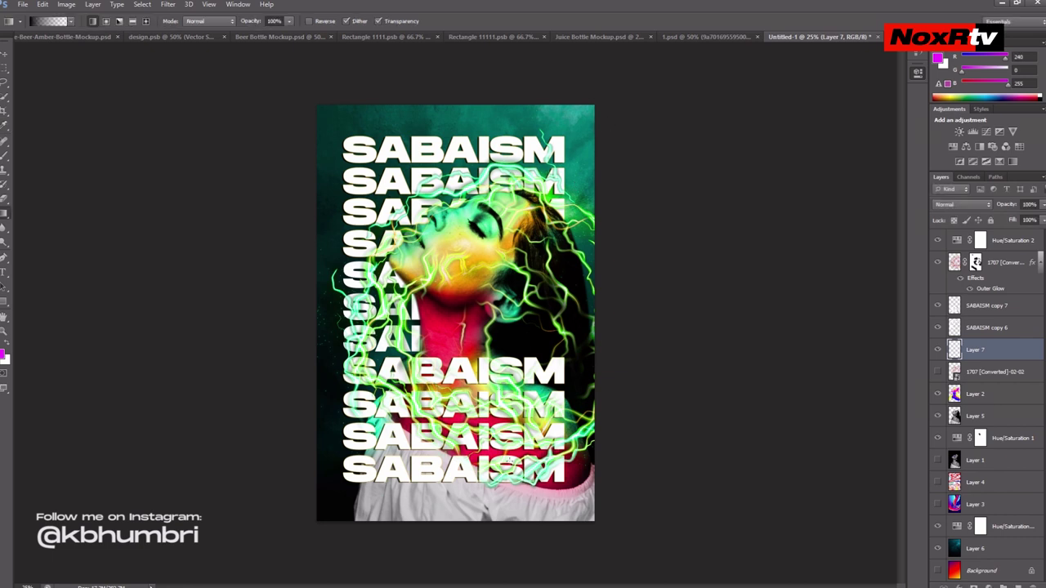
drag(495, 223, 492, 481)
key(ctrl+z)
click(937, 327)
click(937, 326)
click(937, 326)
click(937, 326)
drag(999, 349, 998, 324)
drag(461, 526, 463, 244)
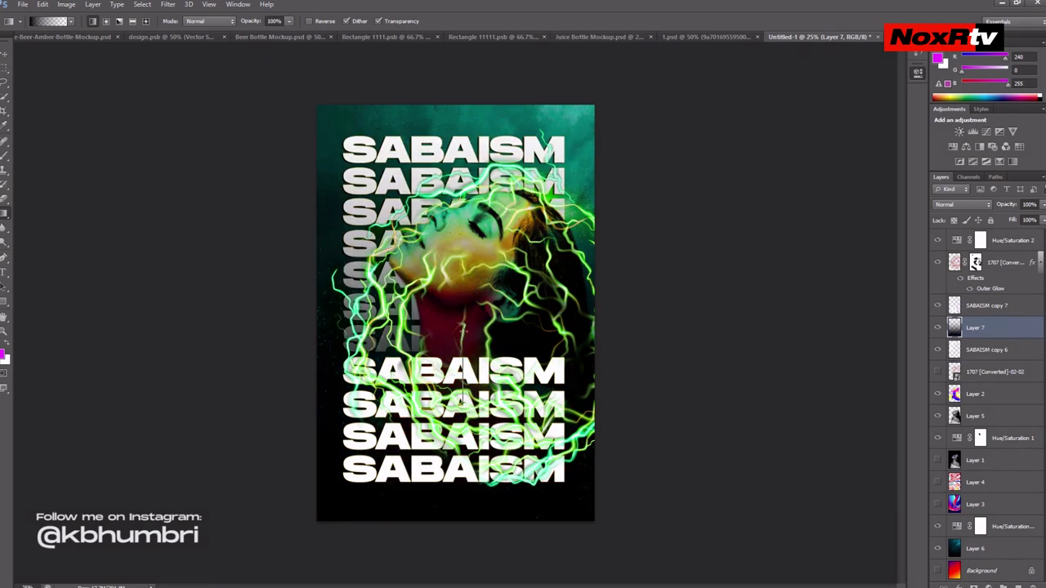
key(v)
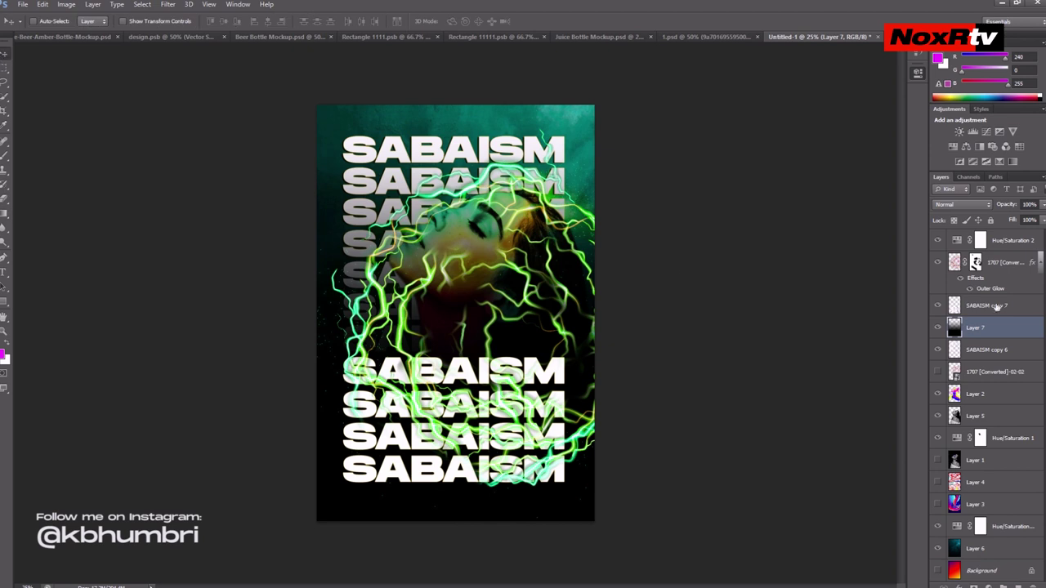
click(973, 586)
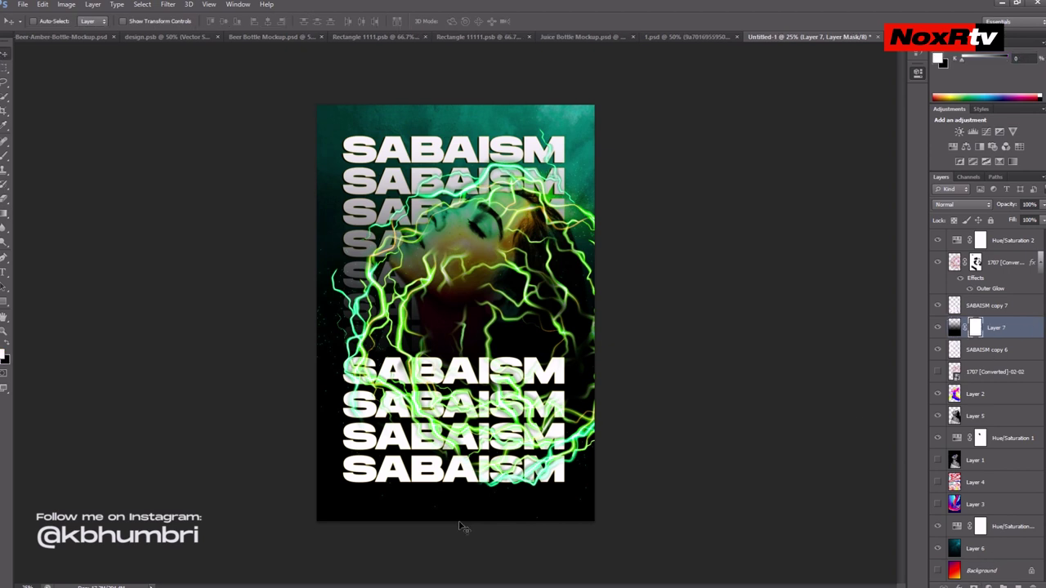
Paint black on Layer 7's mask over the woman, using her loaded silhouette selection, so she shows brightly
key(b)
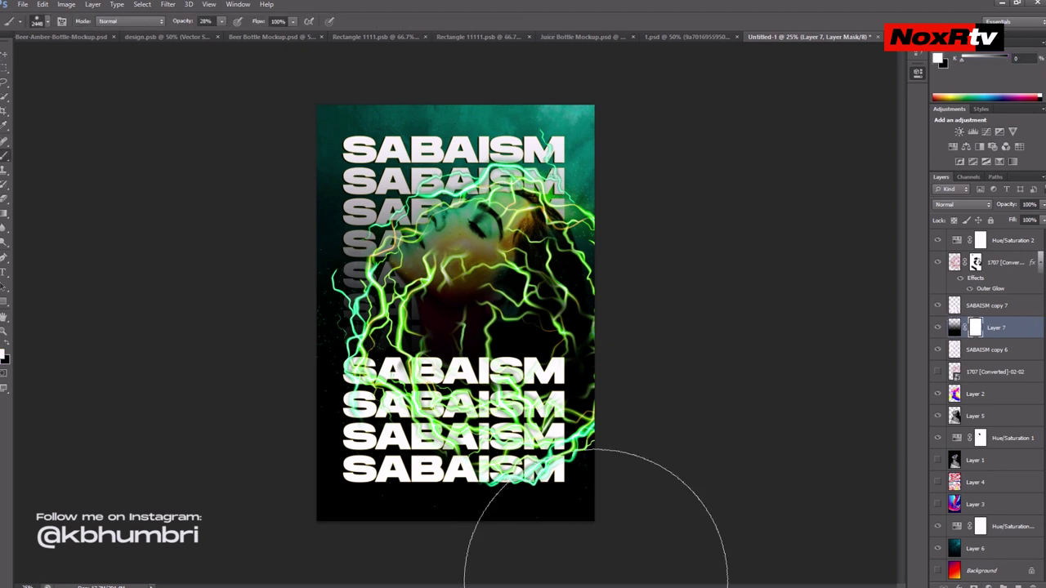
key(x)
mouse_move(723, 582)
mouse_down()
mouse_move(479, 587)
mouse_move(572, 587)
mouse_move(812, 537)
mouse_move(547, 587)
mouse_move(700, 561)
mouse_up()
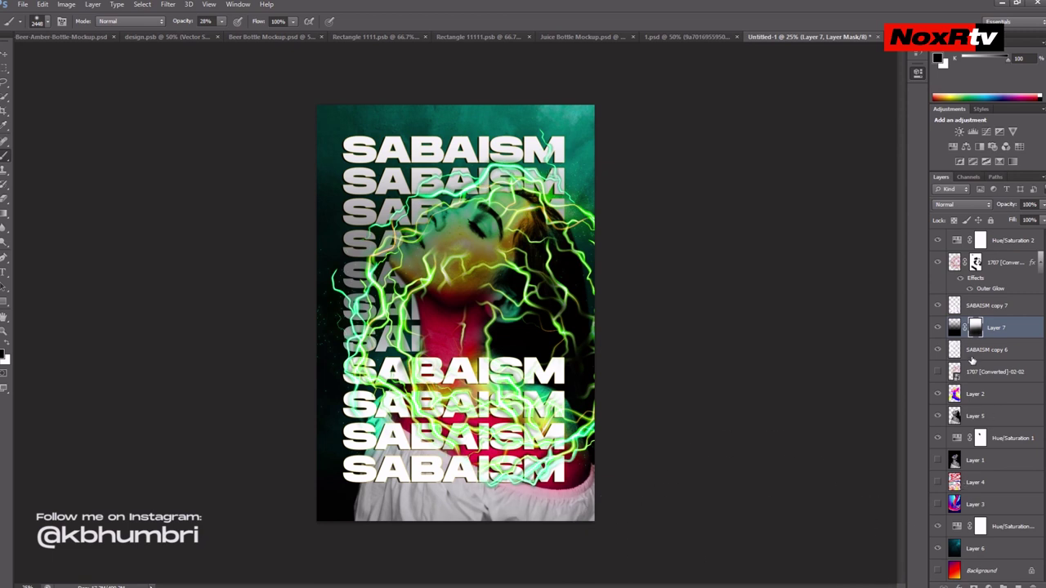
ctrl+click(954, 417)
mouse_move(638, 445)
mouse_down()
mouse_move(500, 472)
mouse_move(441, 531)
mouse_up()
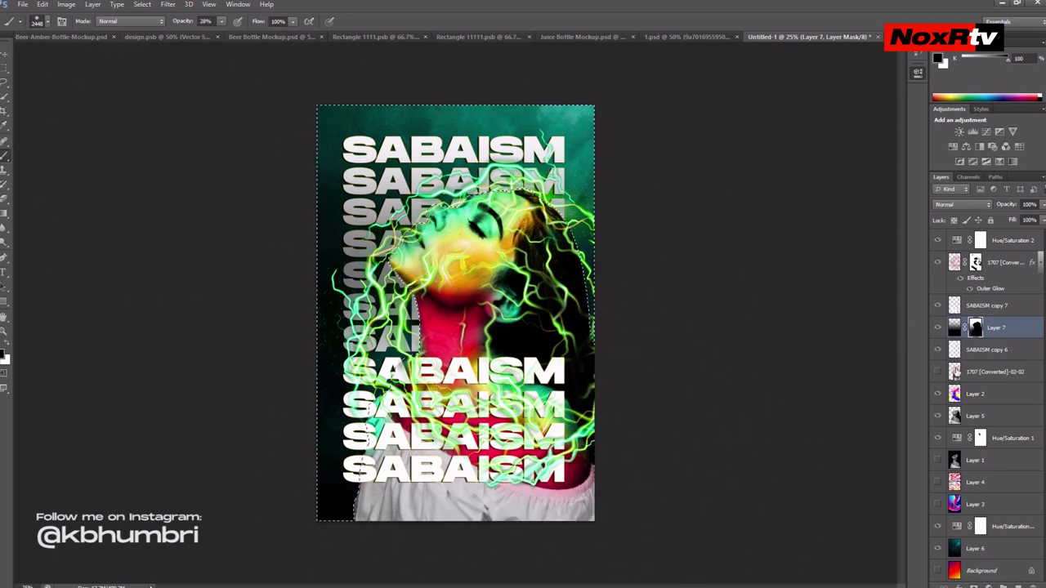
click(954, 327)
key(ctrl+shift+i)
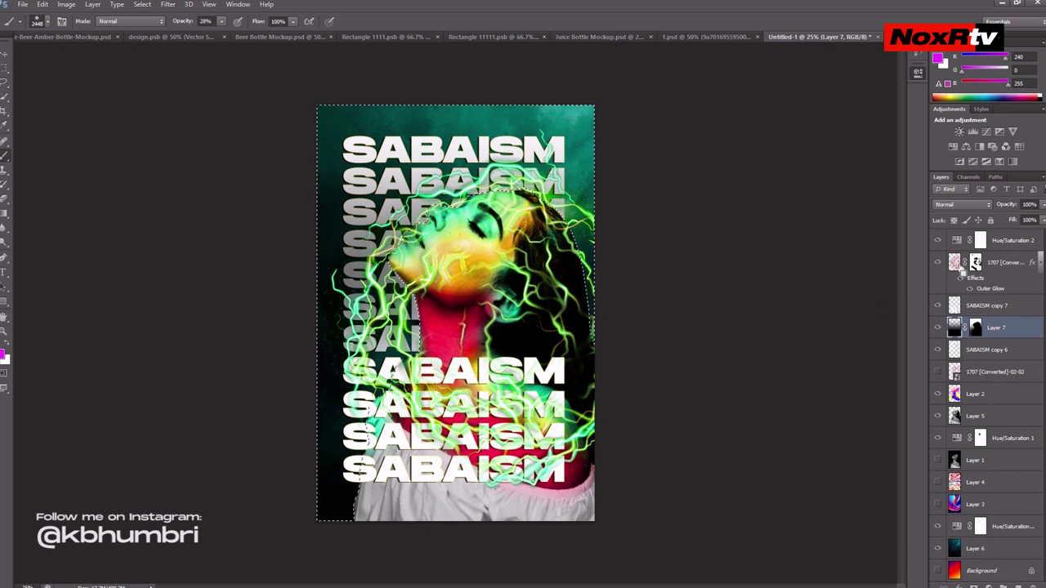
ctrl+click(955, 306)
ctrl+click(954, 350)
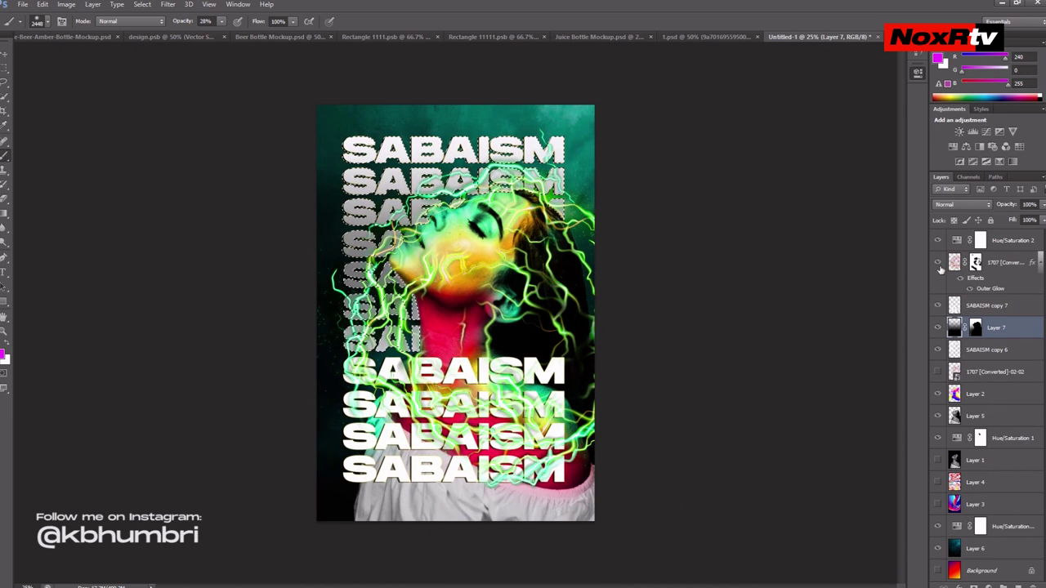
click(937, 350)
click(937, 350)
click(987, 350)
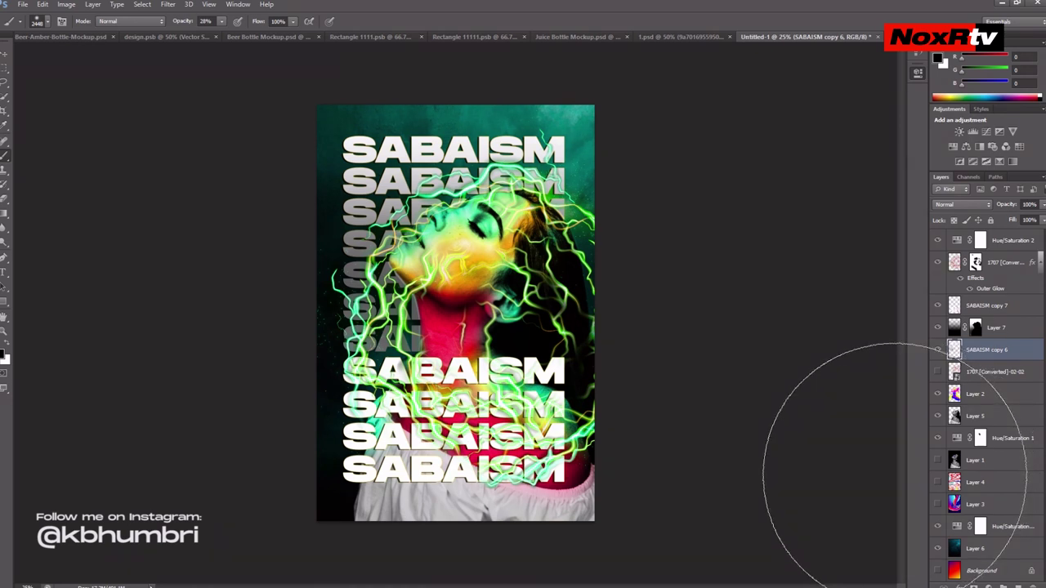
click(939, 350)
click(938, 350)
click(938, 306)
click(938, 306)
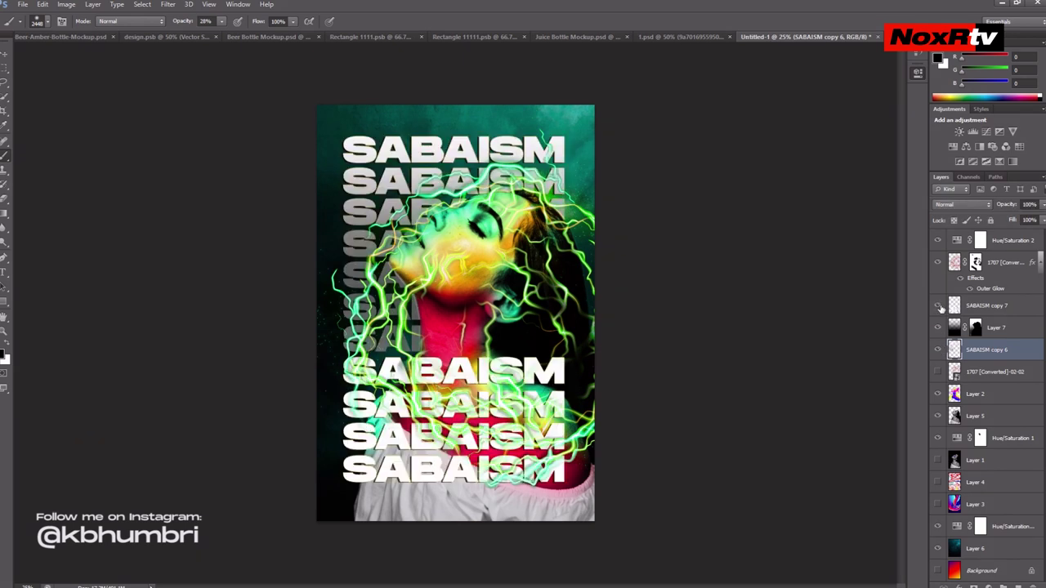
click(939, 372)
click(938, 372)
click(982, 393)
click(938, 327)
click(938, 327)
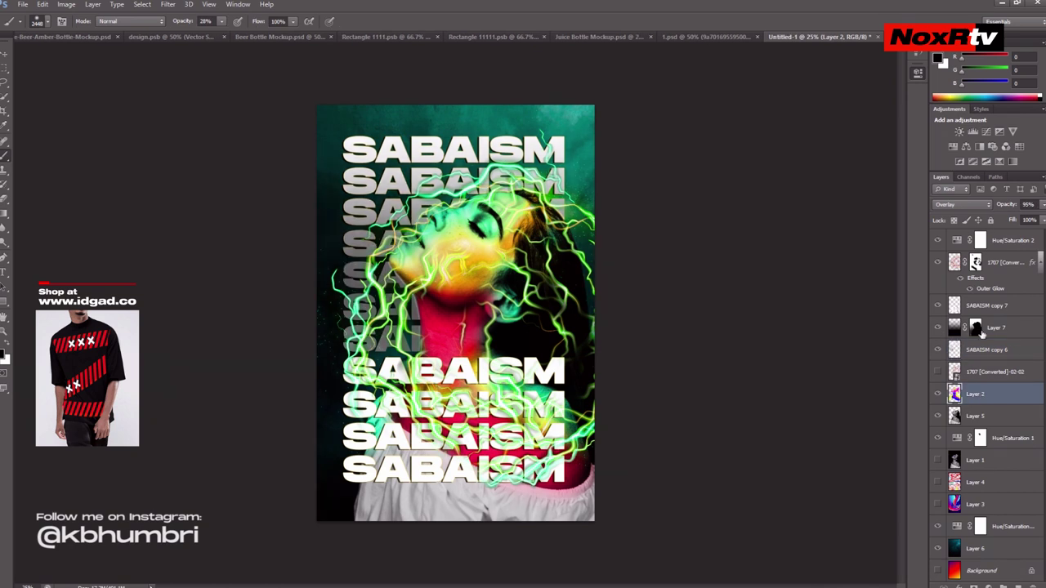
click(995, 327)
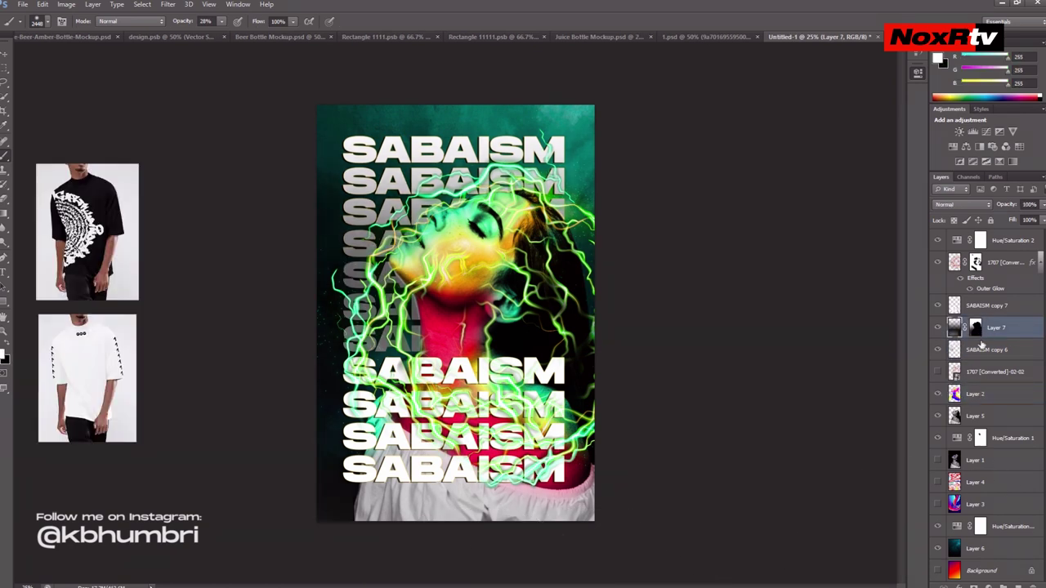
key(x)
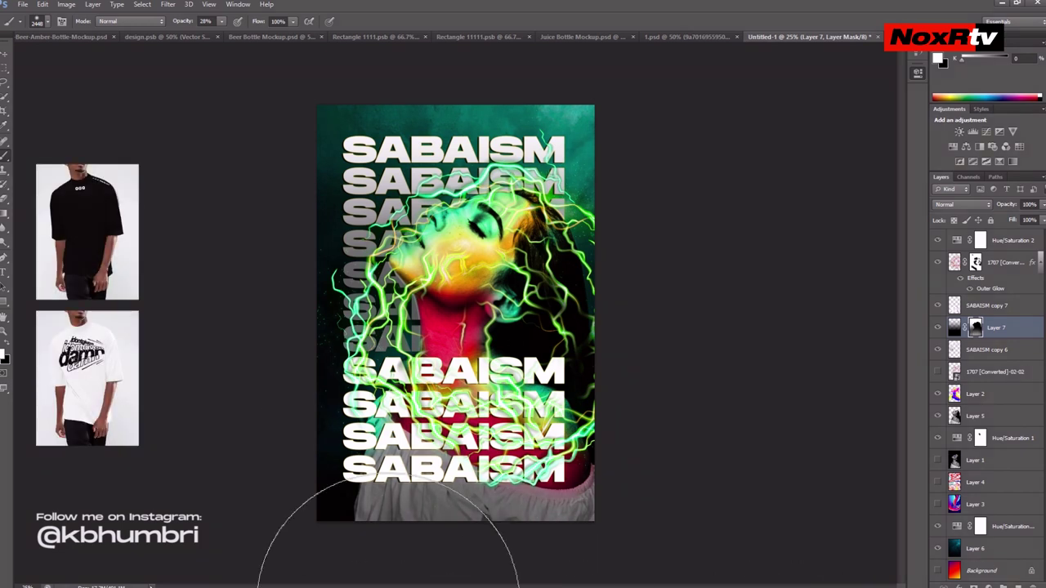
click(7, 57)
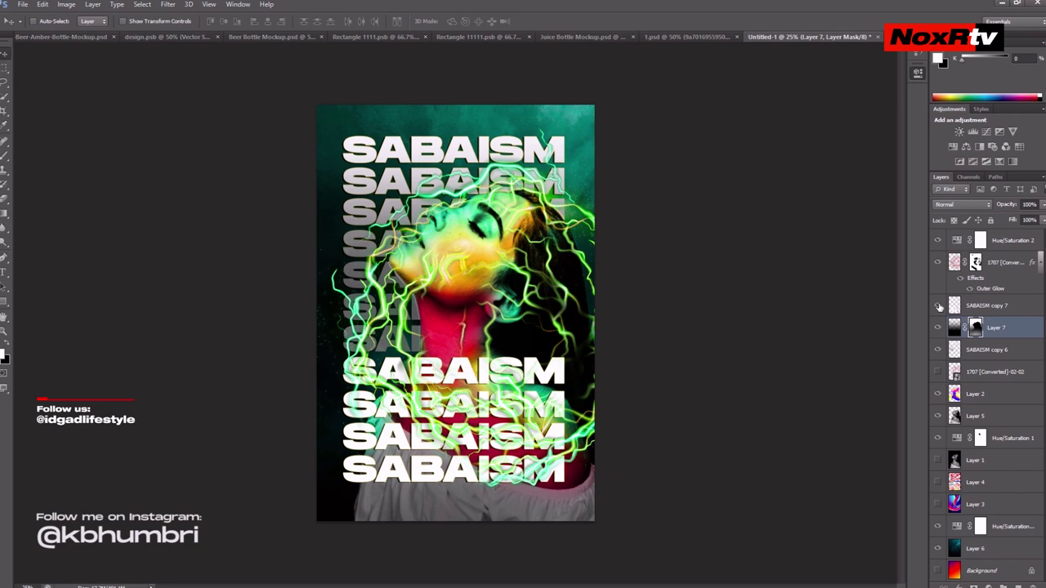
key(m)
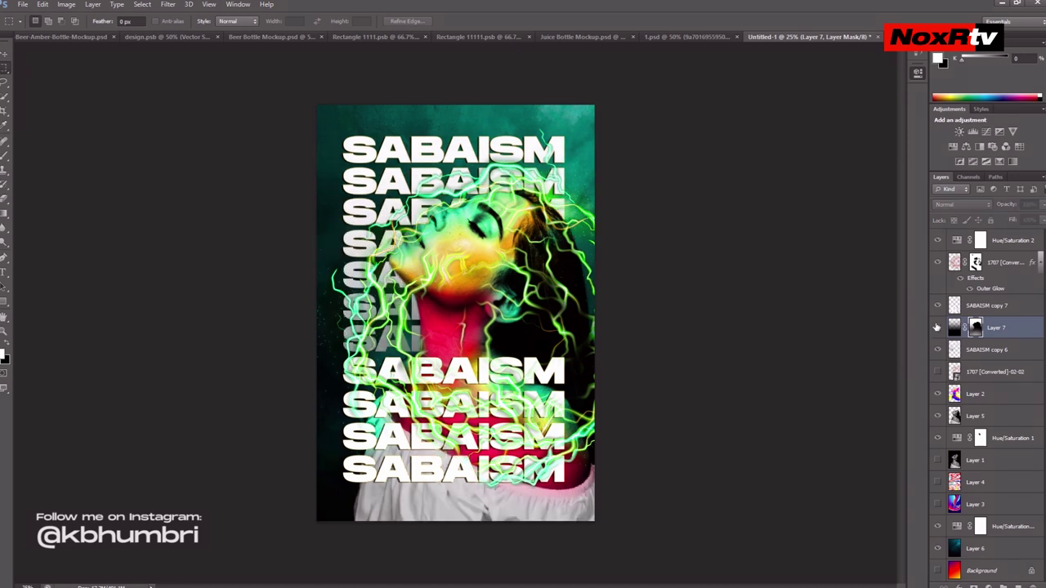
click(937, 306)
Show the lower SABAISM rows again and select SABAISM copy 7, trying and clearing trial selections
double_click(938, 305)
click(938, 306)
click(1005, 306)
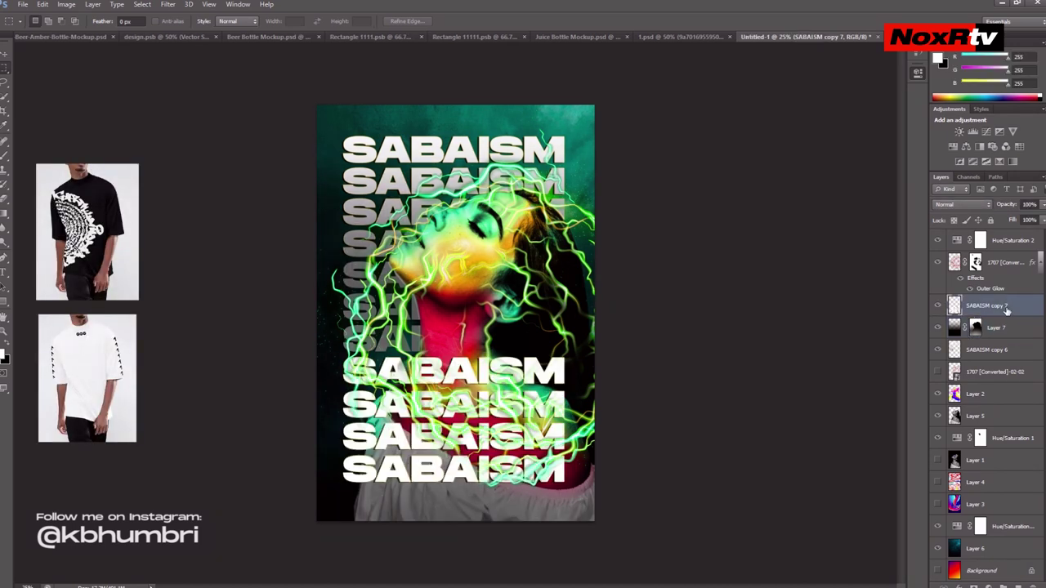
ctrl+click(955, 305)
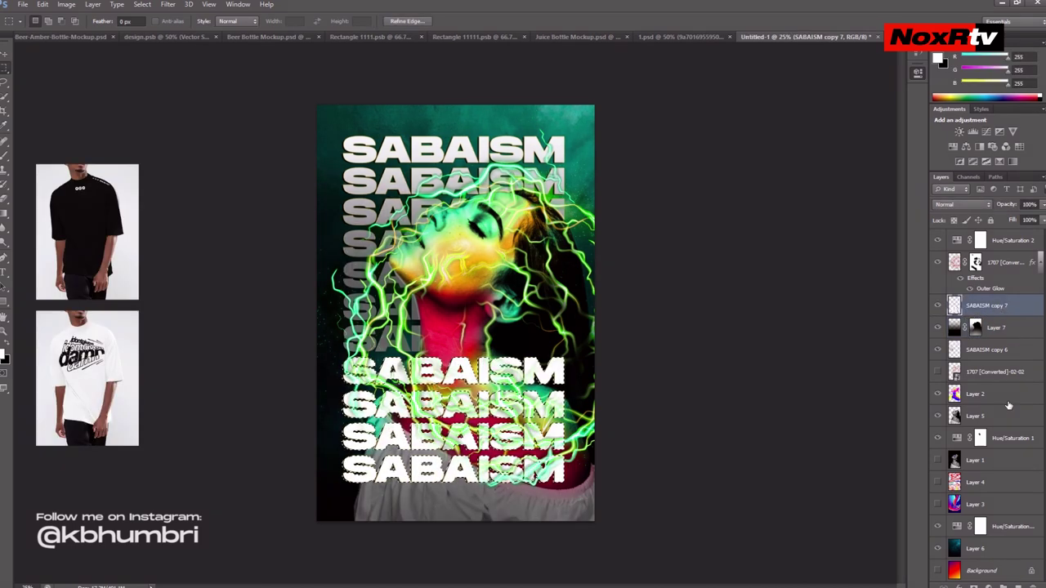
key(ctrl+d)
drag(572, 451, 254, 507)
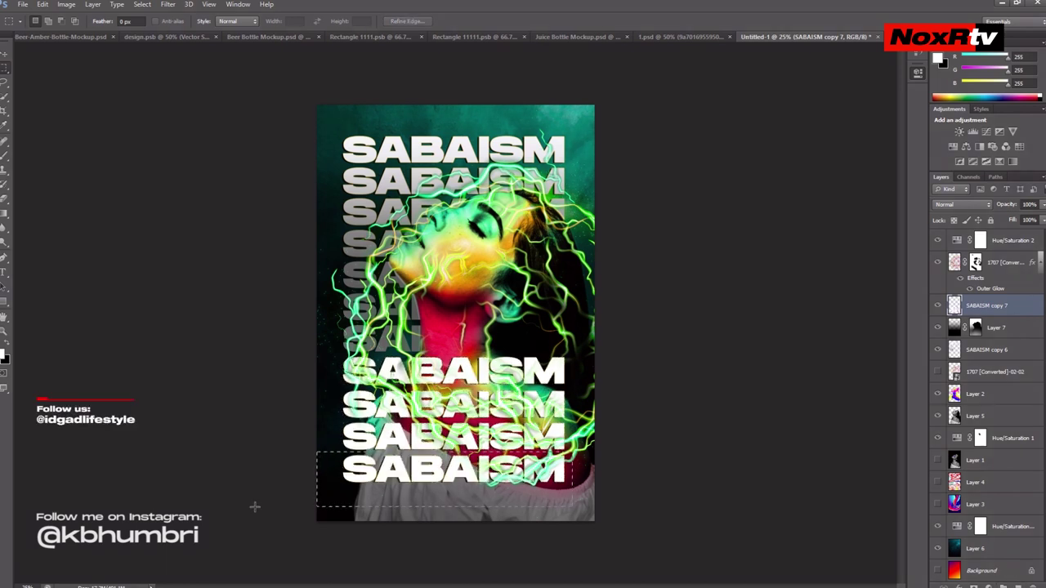
key(ctrl+d)
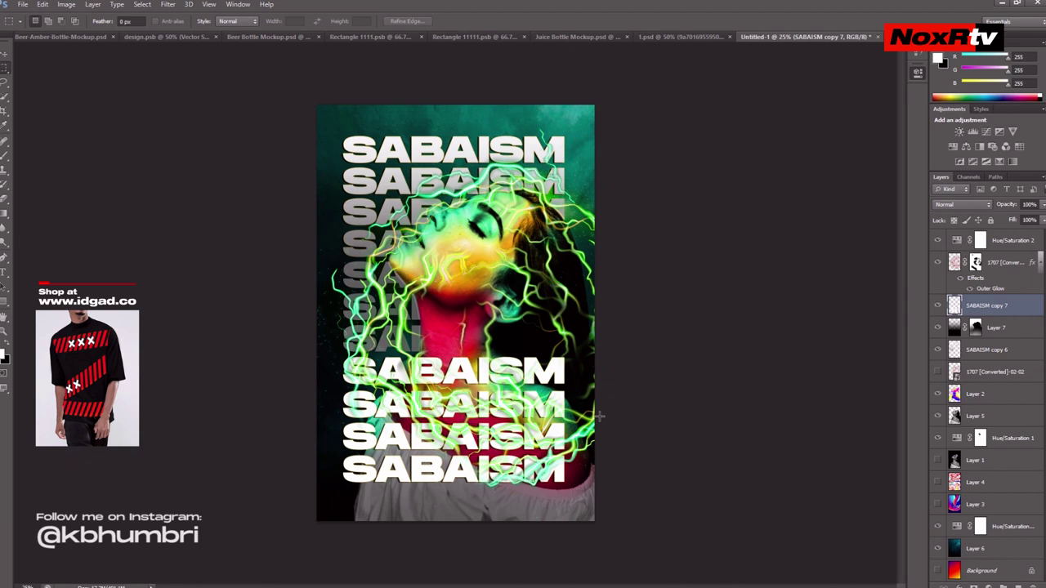
Compare the poster with each SABAISM copy hidden, then merge copy 6 and copy 7 into one layer
click(937, 304)
click(938, 305)
click(937, 305)
click(938, 304)
click(937, 305)
click(938, 305)
click(938, 328)
click(938, 328)
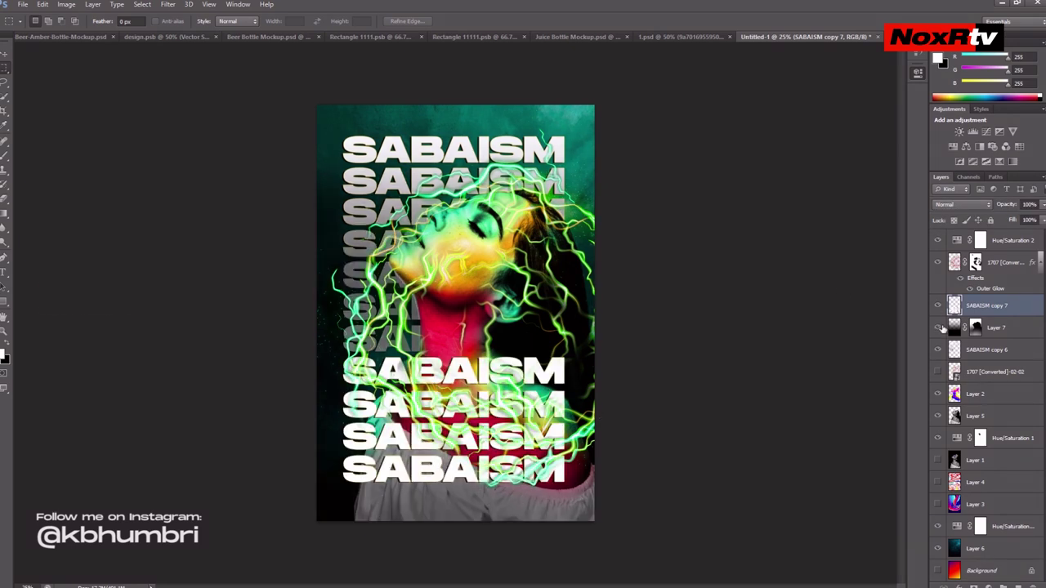
click(938, 328)
click(937, 327)
click(938, 350)
click(938, 350)
click(937, 350)
click(937, 350)
ctrl+click(986, 350)
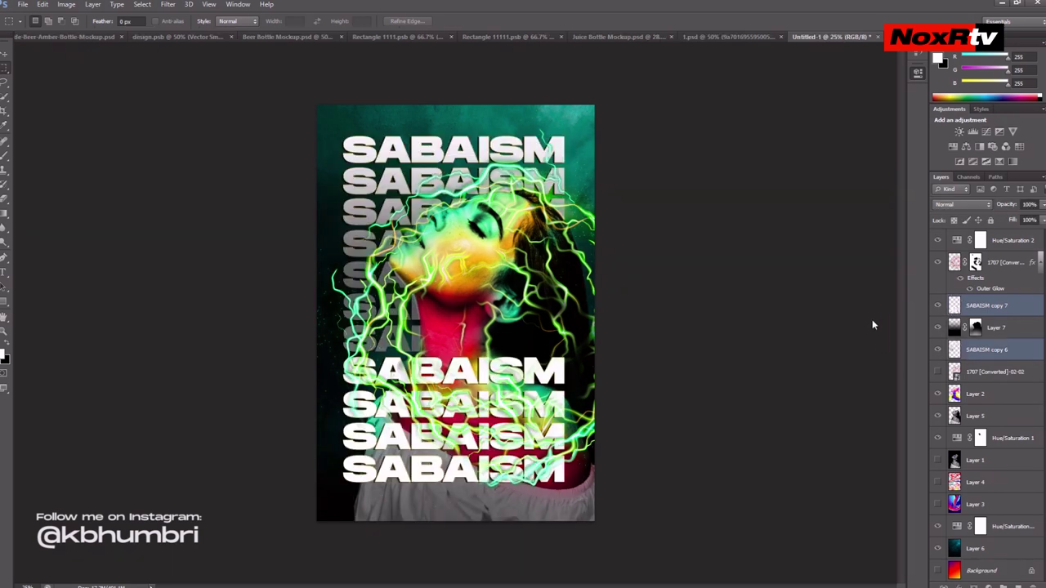
key(ctrl+e)
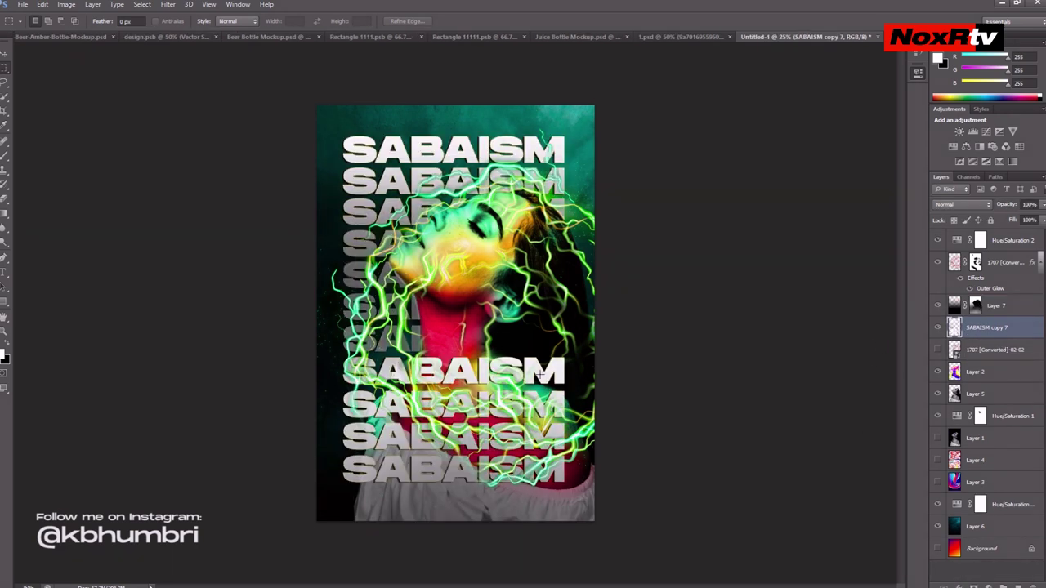
Paint Layer 7's mask over the woman's lower body within her loaded silhouette selection
click(937, 328)
click(938, 328)
click(975, 306)
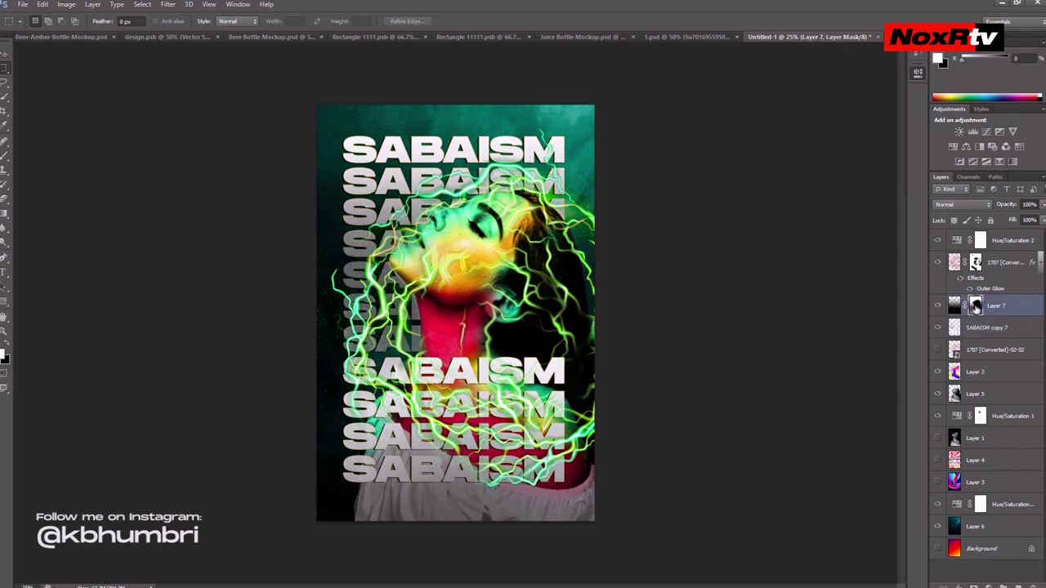
ctrl+click(954, 394)
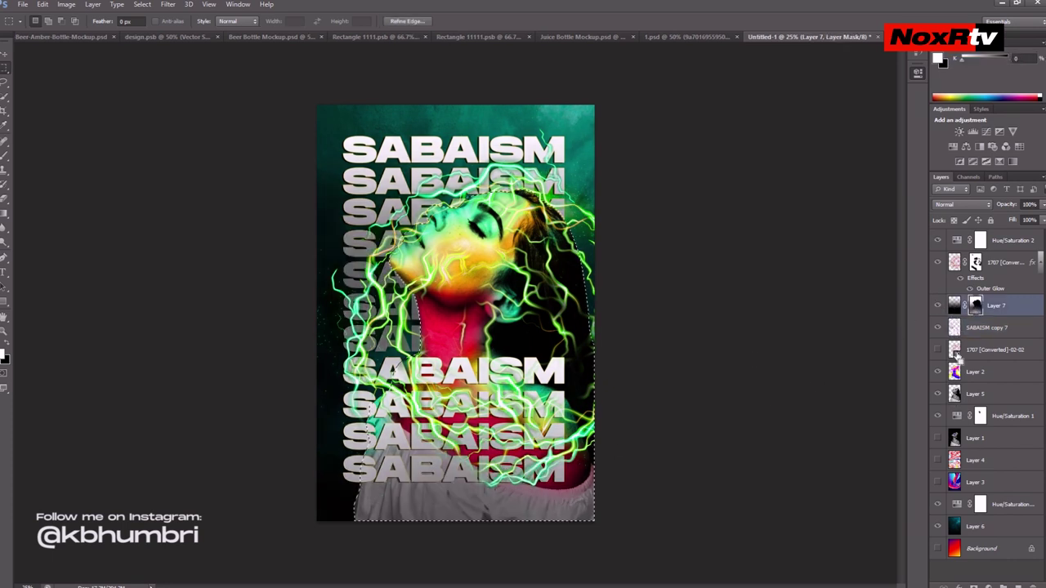
key(b)
mouse_move(572, 458)
mouse_down()
mouse_move(678, 538)
mouse_move(613, 523)
mouse_move(607, 537)
mouse_move(629, 500)
mouse_move(642, 554)
mouse_move(700, 537)
mouse_move(793, 560)
mouse_move(527, 587)
mouse_up()
key(x)
Add a layer mask to SABAISM copy 7 from the woman's selection, comparing with text and Layer 7 hidden
click(938, 327)
click(938, 327)
click(937, 326)
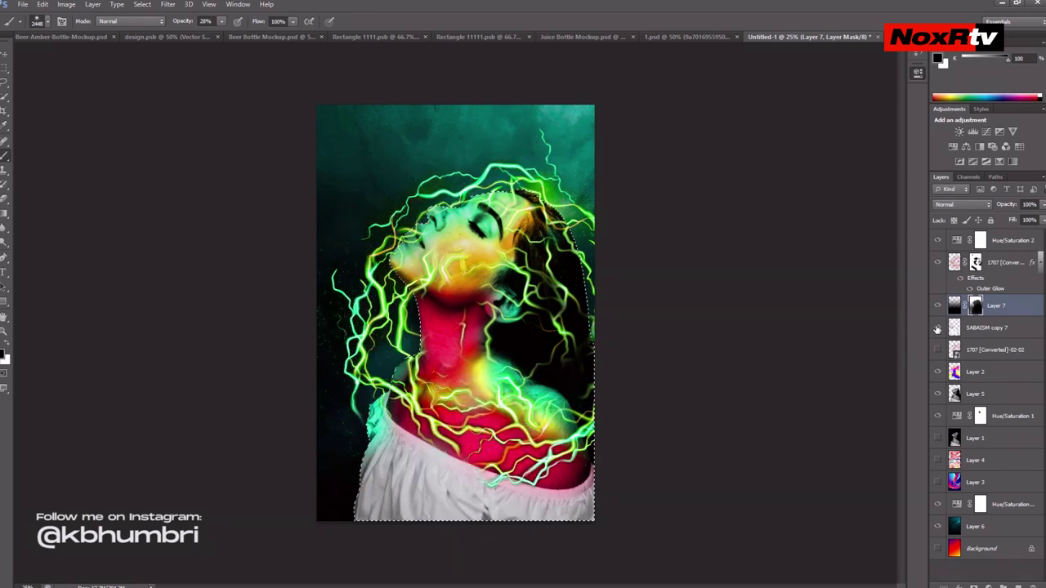
click(937, 327)
click(986, 327)
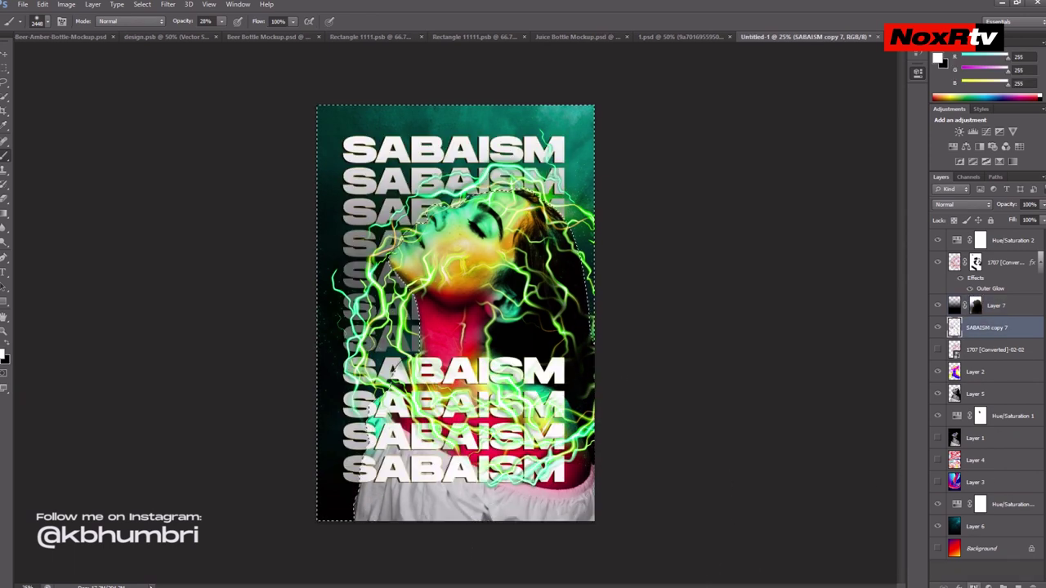
alt+click(973, 586)
click(937, 327)
click(937, 326)
click(938, 306)
click(938, 305)
click(938, 305)
click(938, 306)
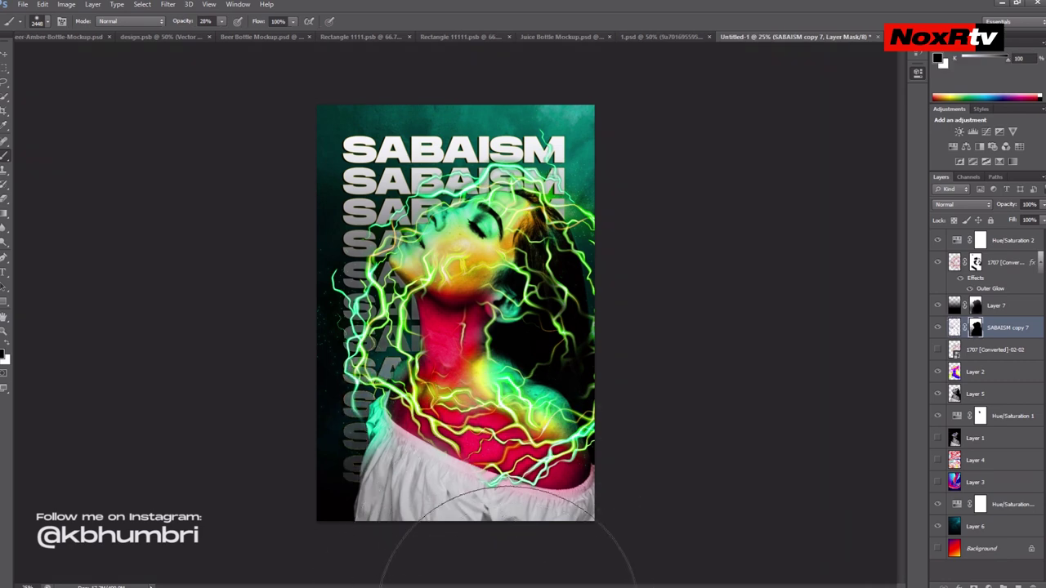
Shrink the brush from 2448 to about 1100 and select the Hue/Saturation 2 layer
key(bracketleft)
key(bracketleft)
key(bracketleft)
key(bracketleft)
key(bracketleft)
key(bracketleft)
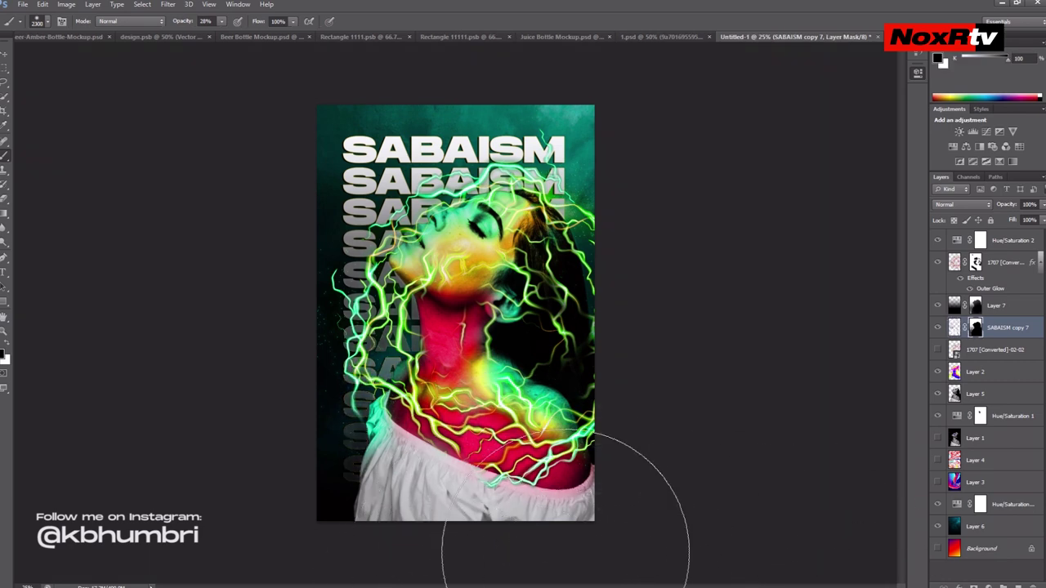
key(bracketleft)
key(bracketleft)
key(bracketleft)
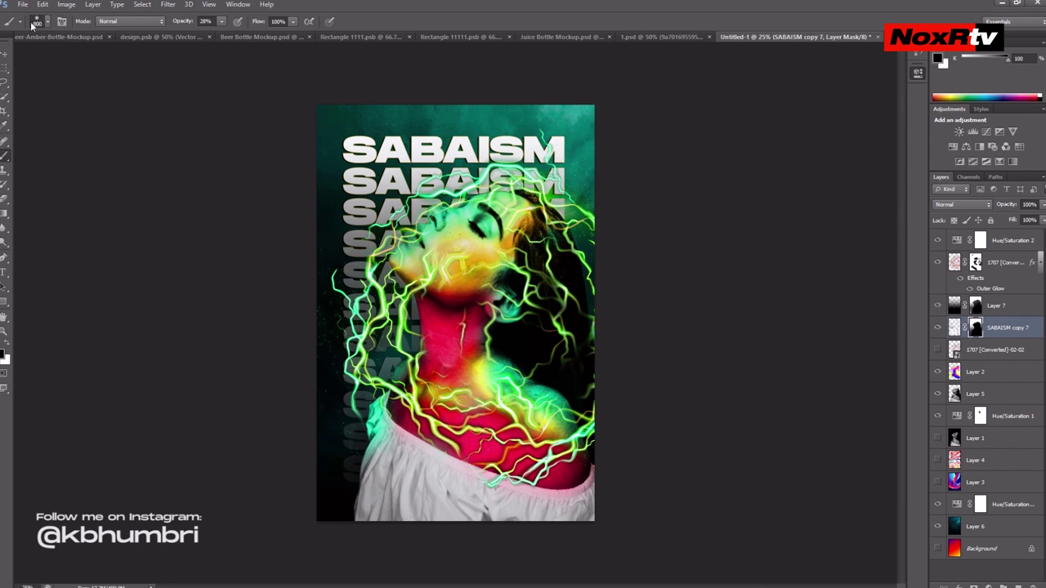
click(5, 52)
click(1008, 242)
Add a Levels adjustment layer on top, save as saibaism.psd, and switch Levels 1 off
click(972, 132)
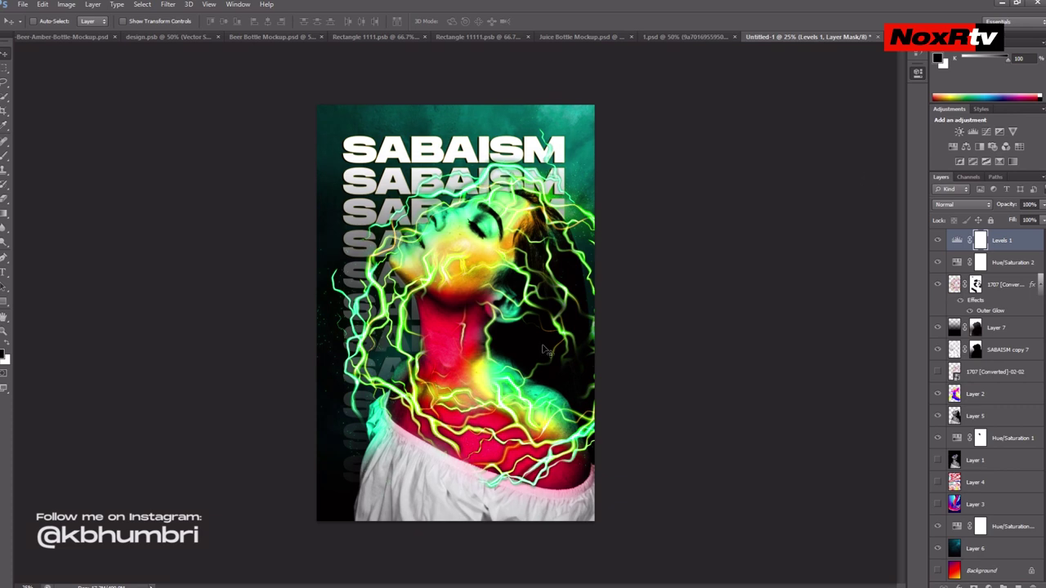
key(alt)
key(alt)
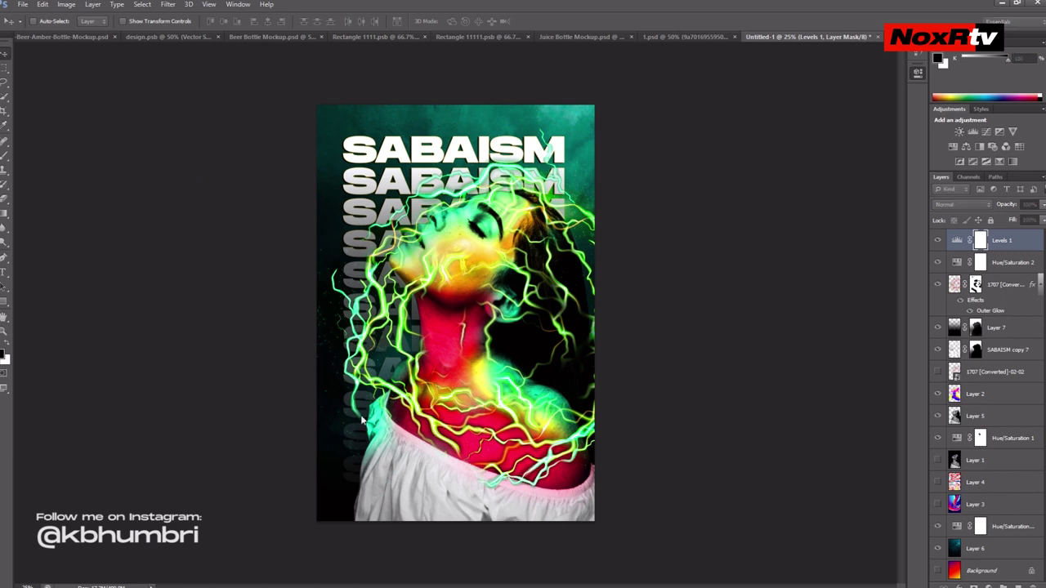
click(937, 238)
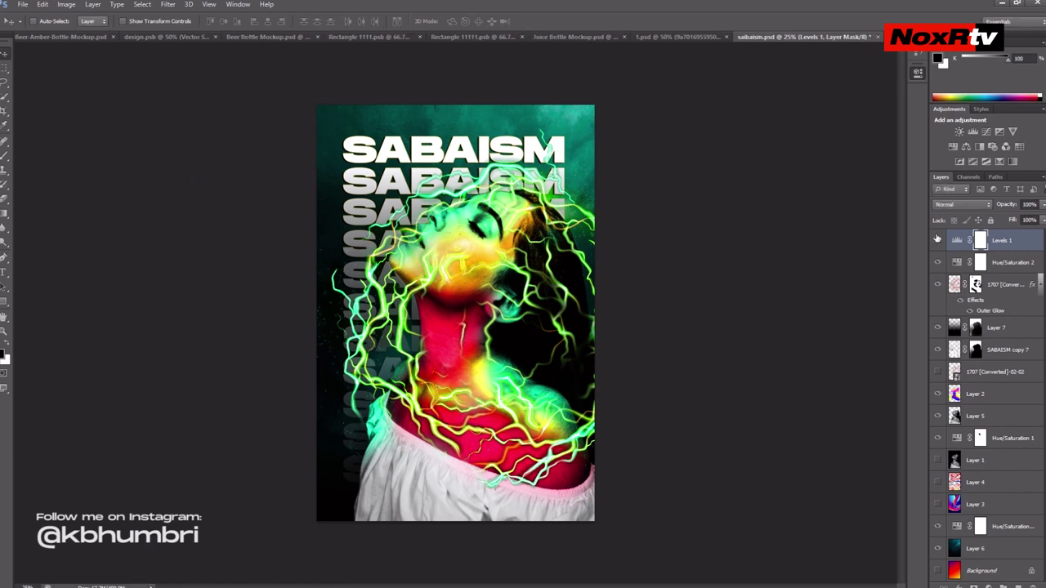
Try moving the lightning layer above the adjustment layers, undo it, and select Hue/Saturation 2
click(937, 285)
click(938, 284)
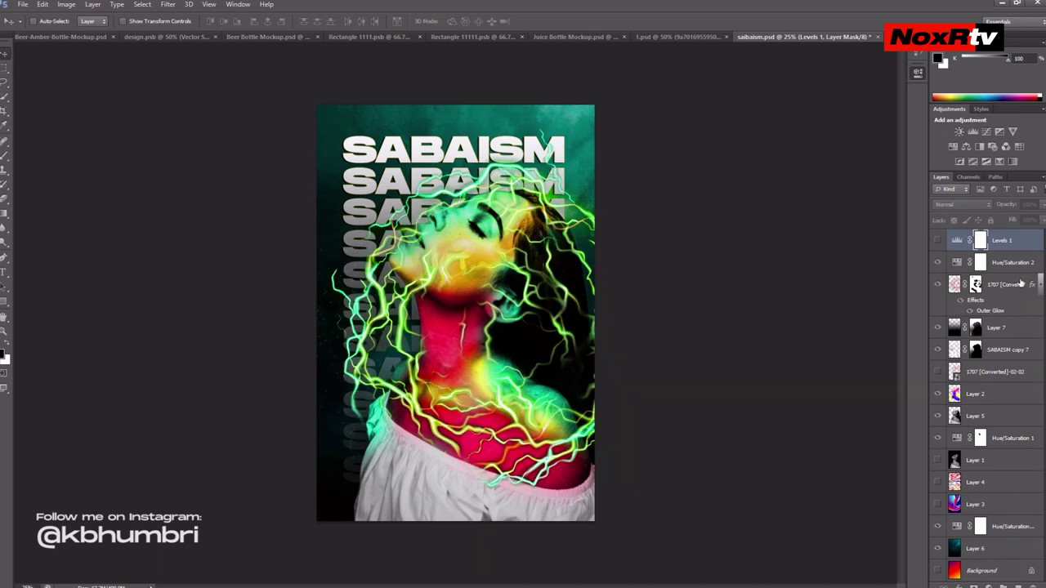
drag(1021, 283, 1014, 238)
key(ctrl+z)
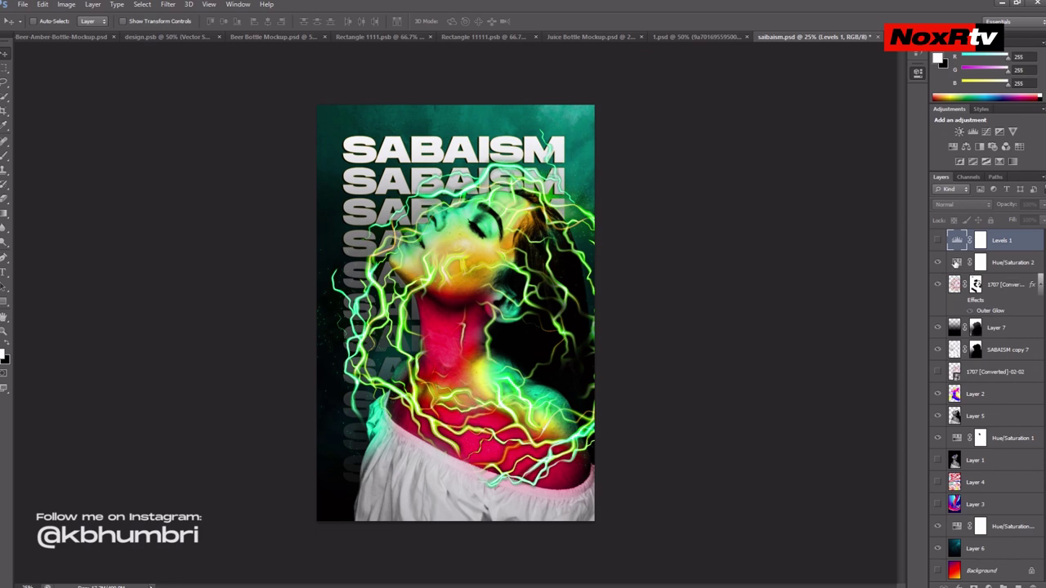
click(954, 263)
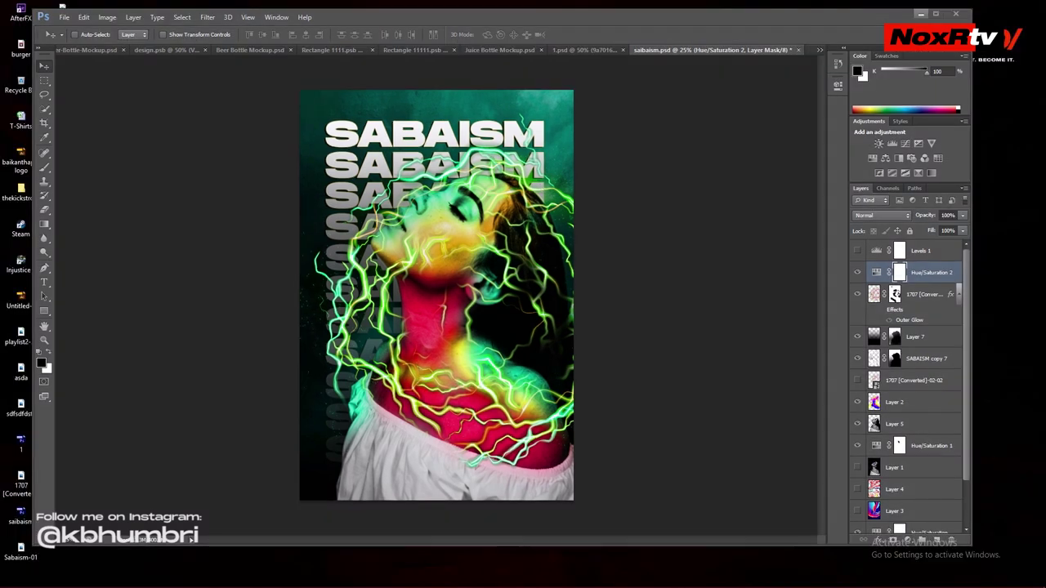
Switch from Photoshop to the Illustrator poster layout
key(super+d)
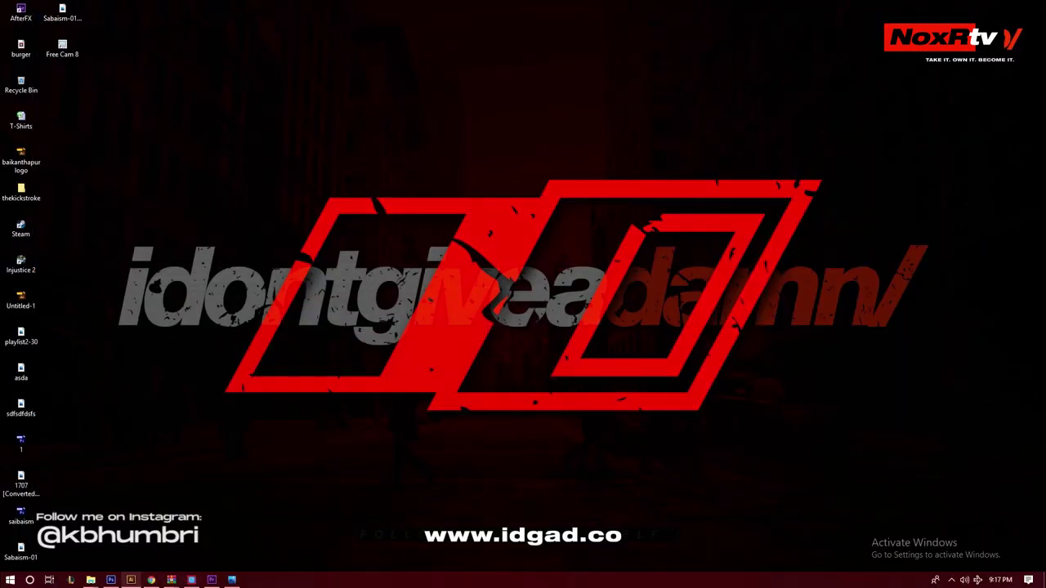
key(super+d)
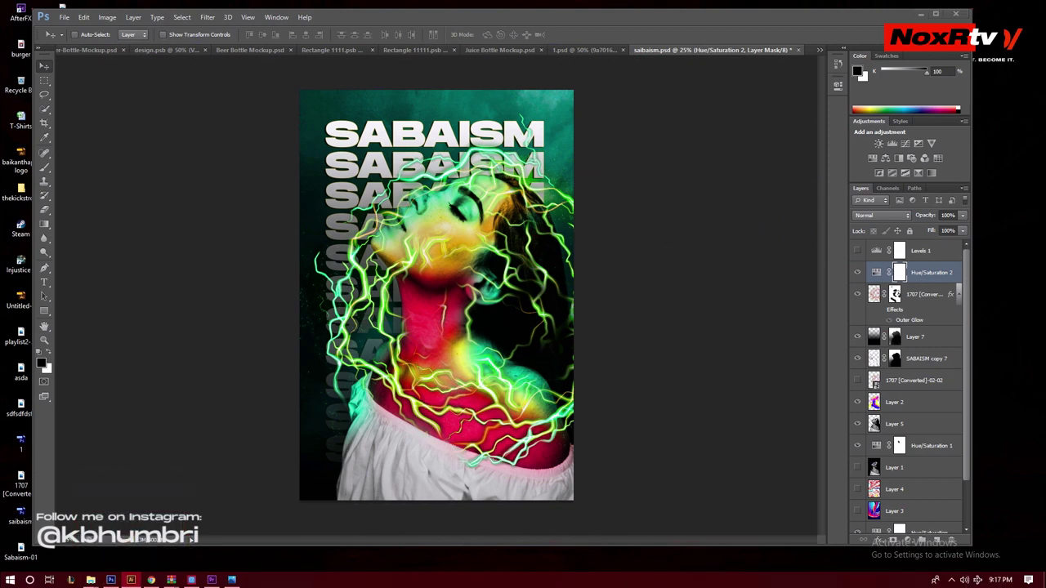
right_click(131, 580)
key(Escape)
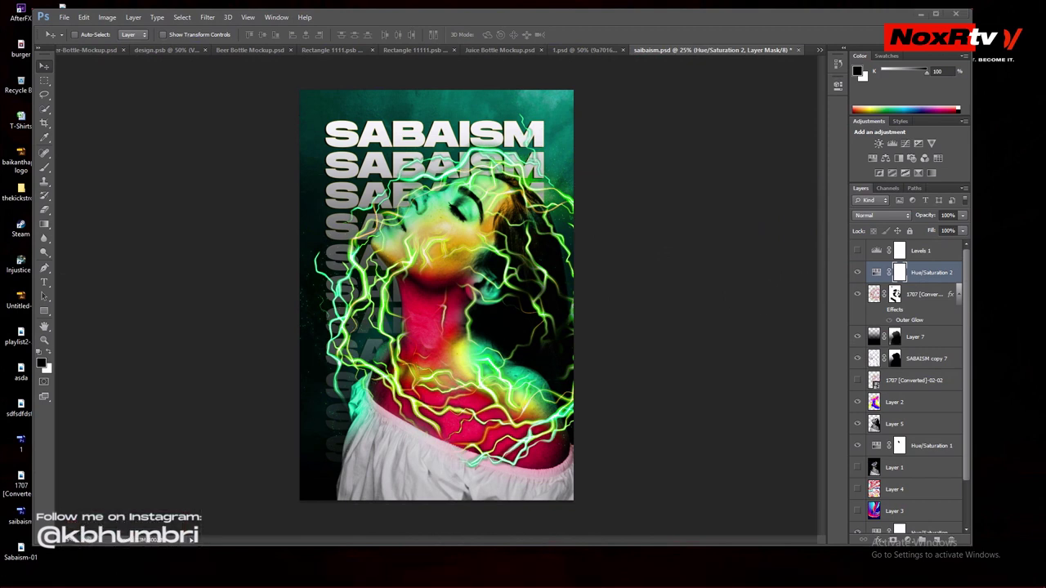
key(alt+Tab)
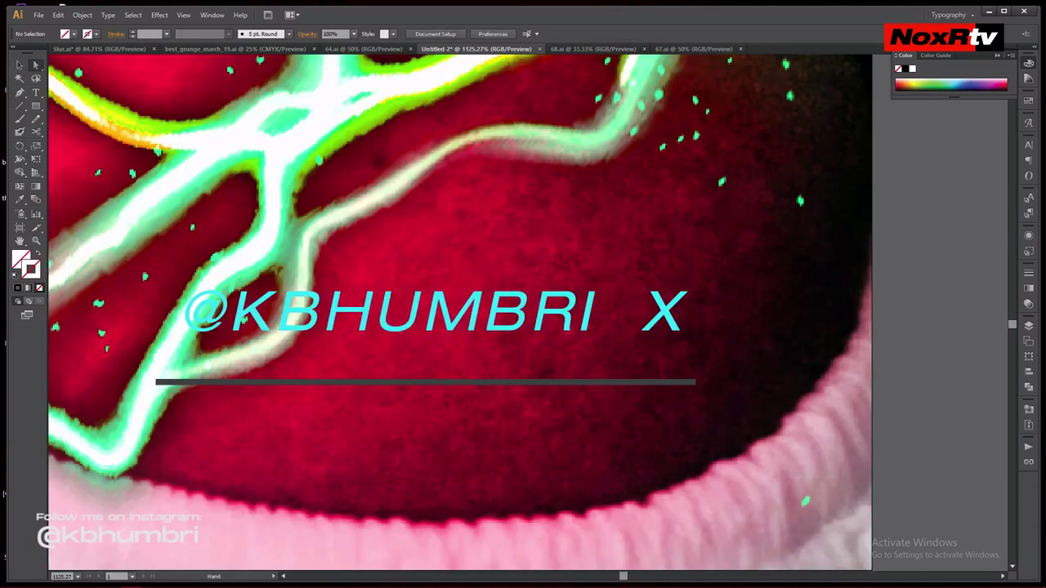
scroll(615, 527, up, 10)
key(a)
click(492, 399)
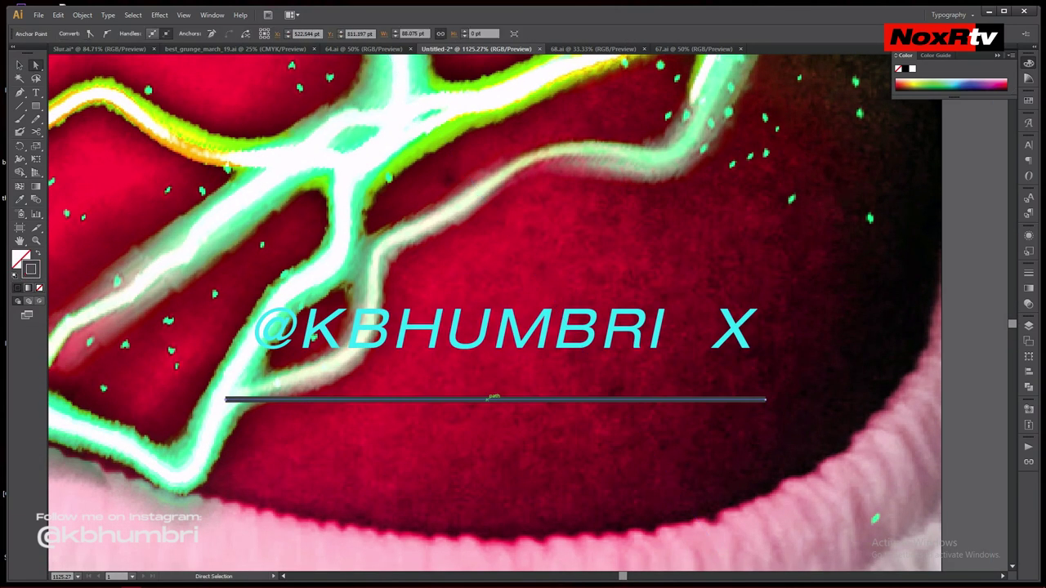
double_click(30, 270)
text(00BAB1)
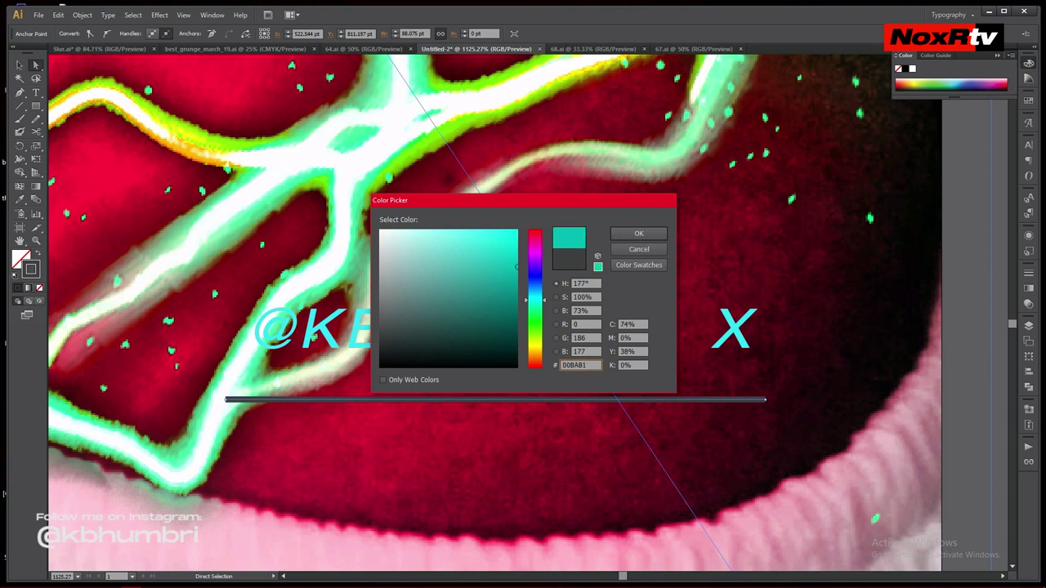
key(Return)
key(ctrl+0)
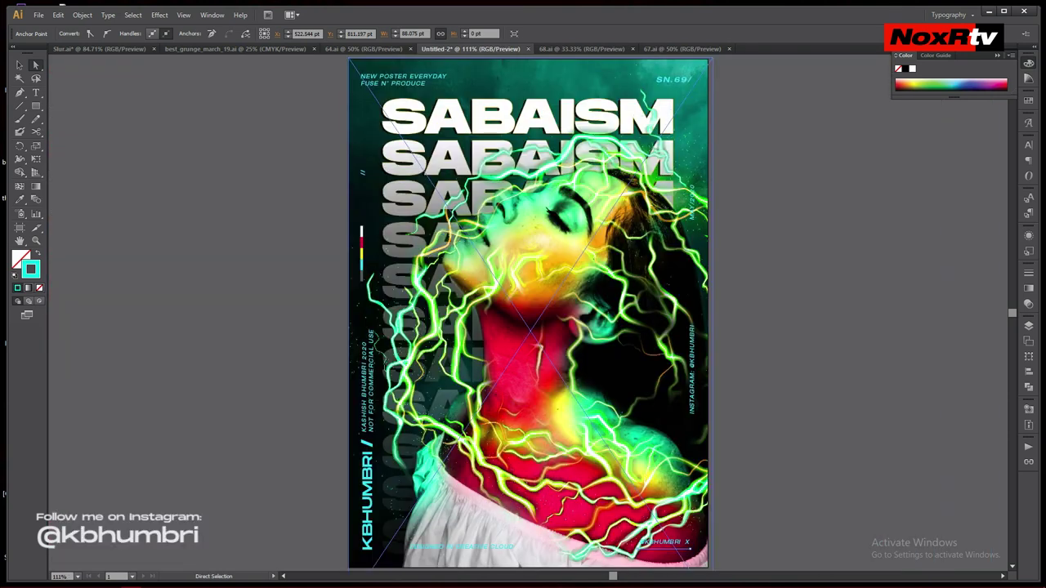
key(ctrl+shift+a)
Export the poster as JPEG Sabaism-01-01-01.jpg and open it in Photos
click(38, 15)
click(81, 219)
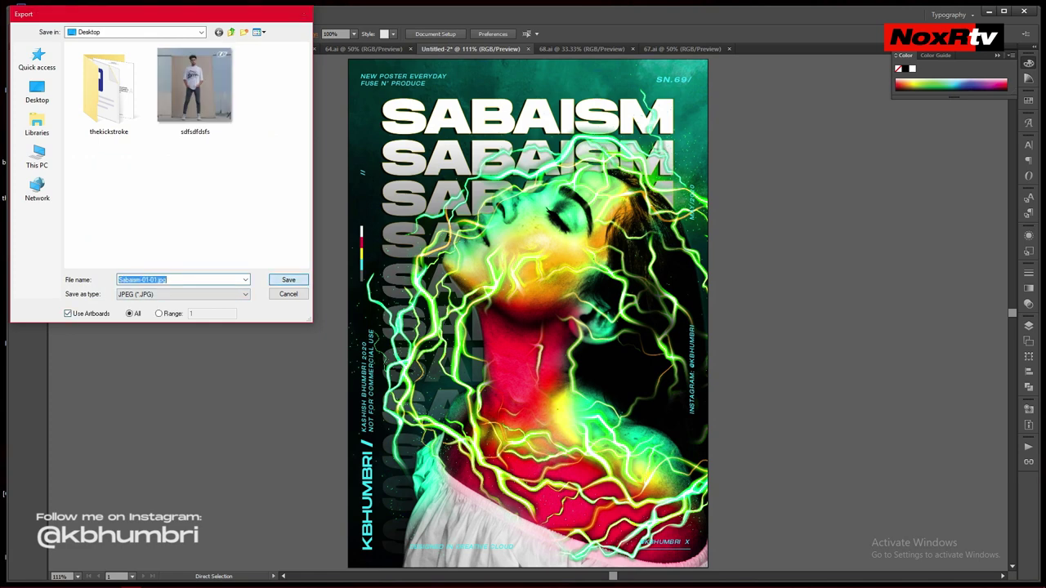
key(Return)
key(Return)
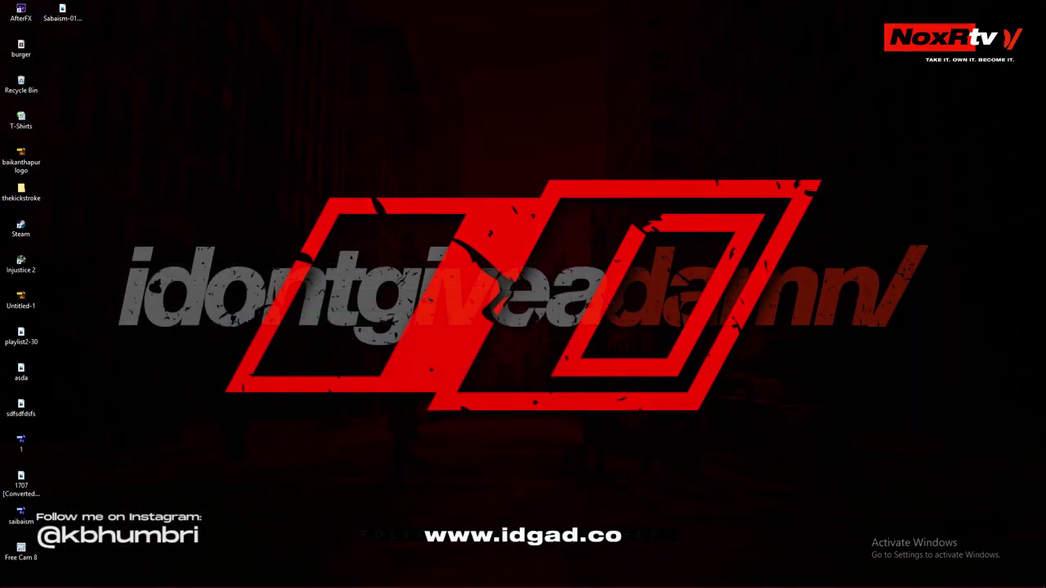
key(Return)
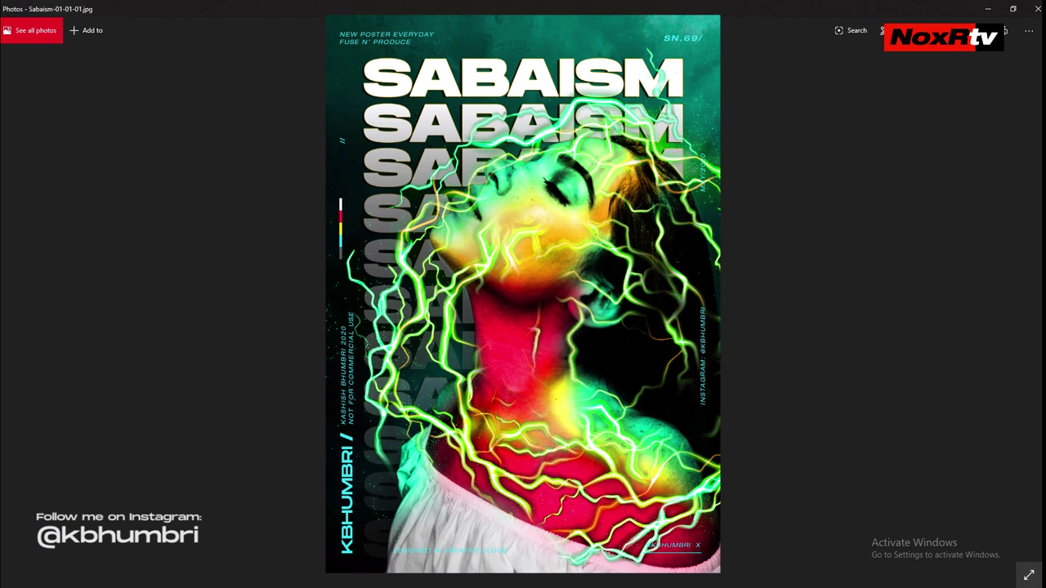